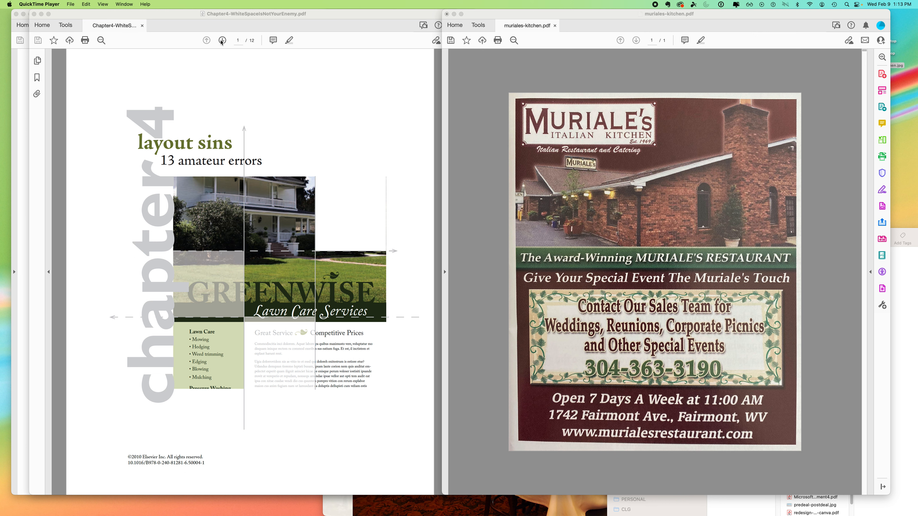
- Turn the Chapter4 PDF to page 2, the 13 amateur layout errors, beside the Muriale's flyer
{"action": "left_click", "coordinate": [222, 41]}
{"action": "left_click", "coordinate": [222, 40]}
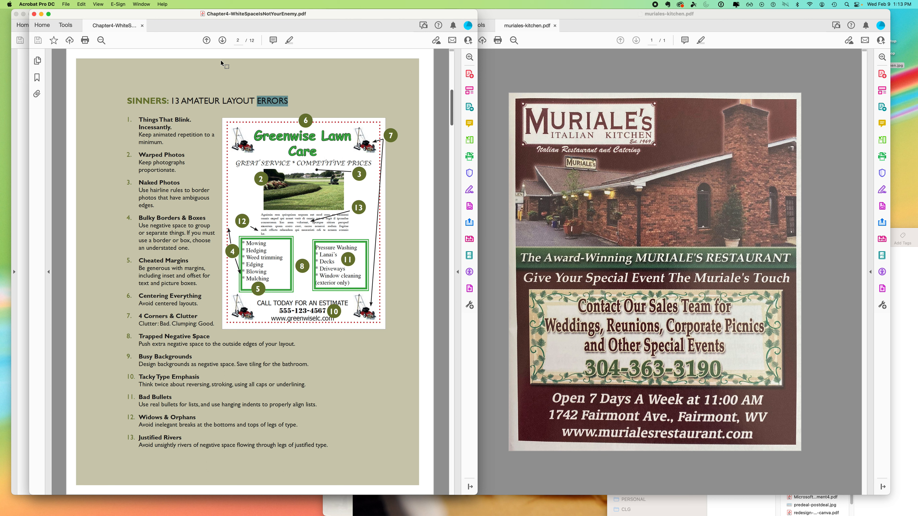
{"action": "left_click", "coordinate": [150, 137]}
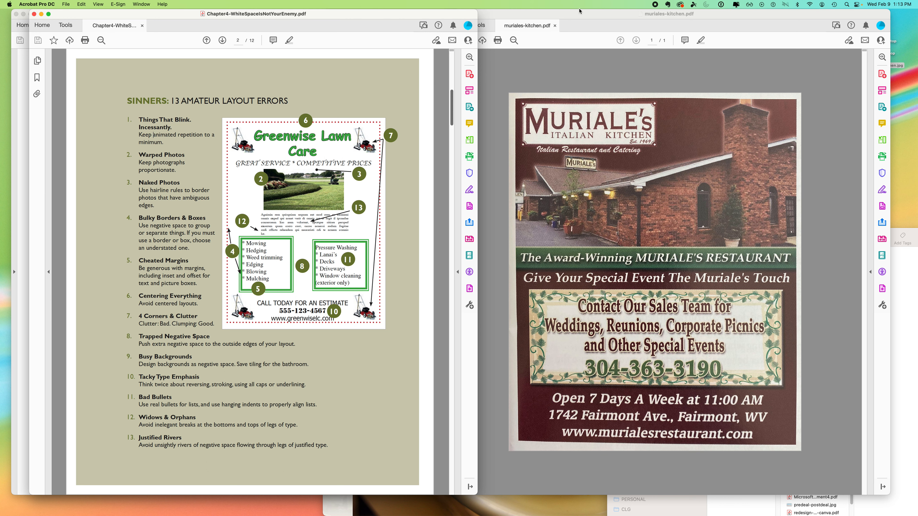
{"action": "left_click_drag", "start_coordinate": [577, 13], "coordinate": [580, 12]}
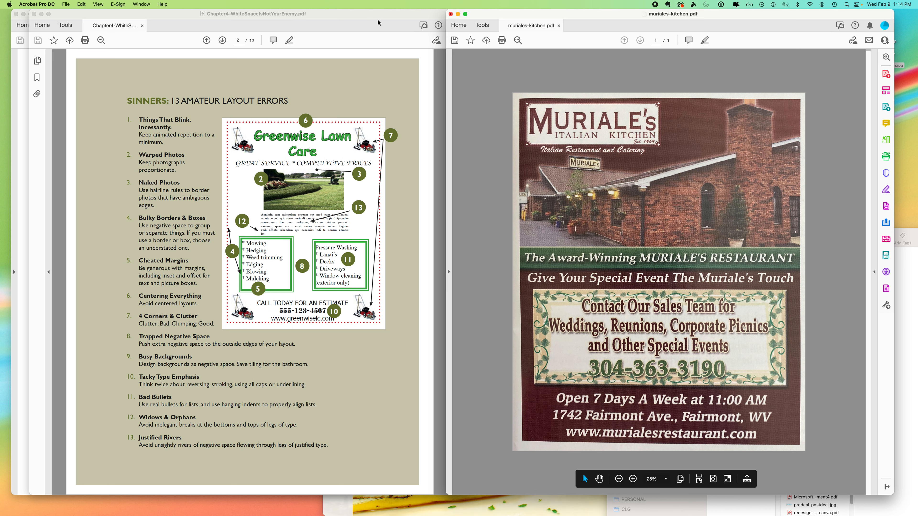
{"action": "mouse_move", "coordinate": [331, 14]}
{"action": "left_mouse_down"}
{"action": "mouse_move", "coordinate": [330, 51]}
{"action": "mouse_move", "coordinate": [325, 14]}
{"action": "left_mouse_up"}
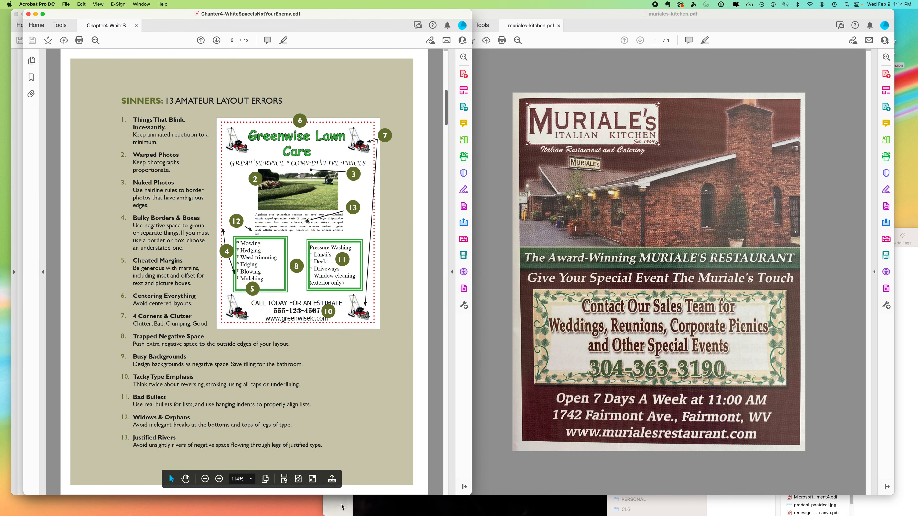
{"action": "left_click", "coordinate": [342, 507]}
- Save the Muriale's logo from the website to the desktop and preview it
{"action": "left_click_drag", "start_coordinate": [366, 12], "coordinate": [230, 3]}
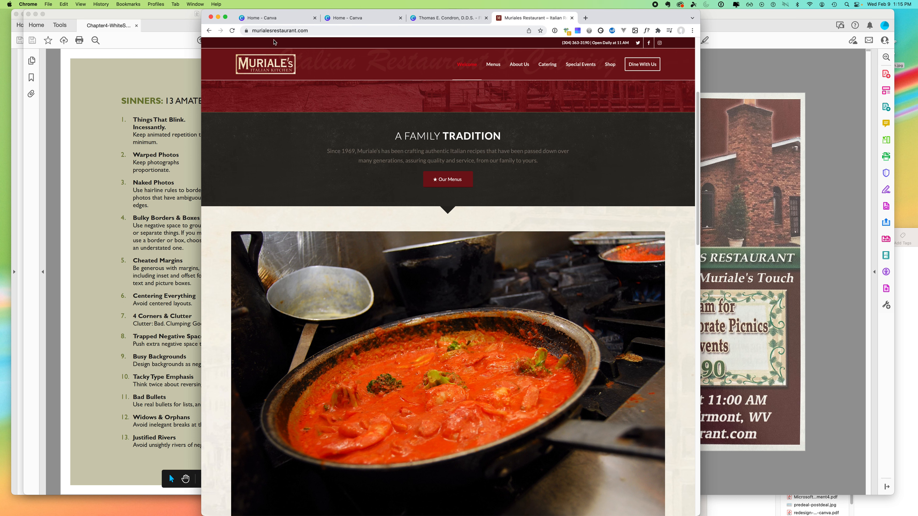
{"action": "scroll", "coordinate": [405, 198], "scroll_direction": "up", "scroll_amount": 5}
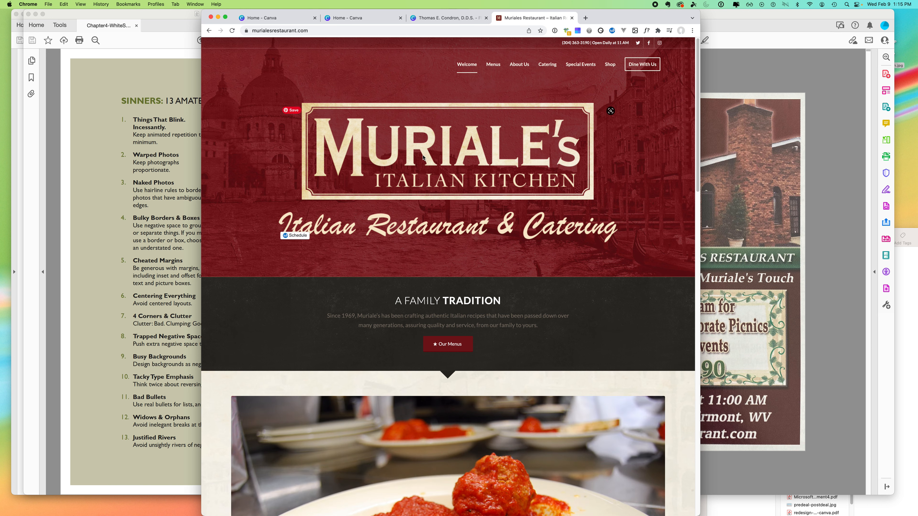
{"action": "left_click_drag", "start_coordinate": [421, 152], "coordinate": [913, 112]}
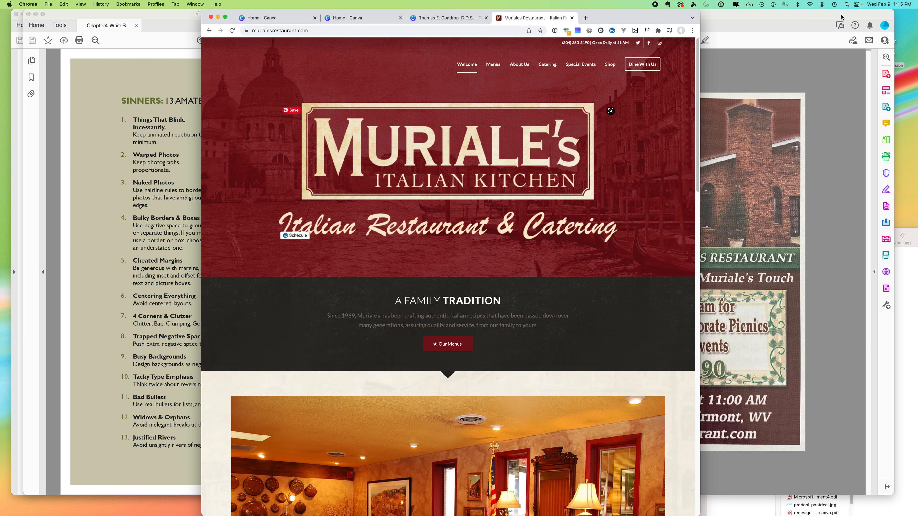
{"action": "left_click_drag", "start_coordinate": [841, 17], "coordinate": [833, 77]}
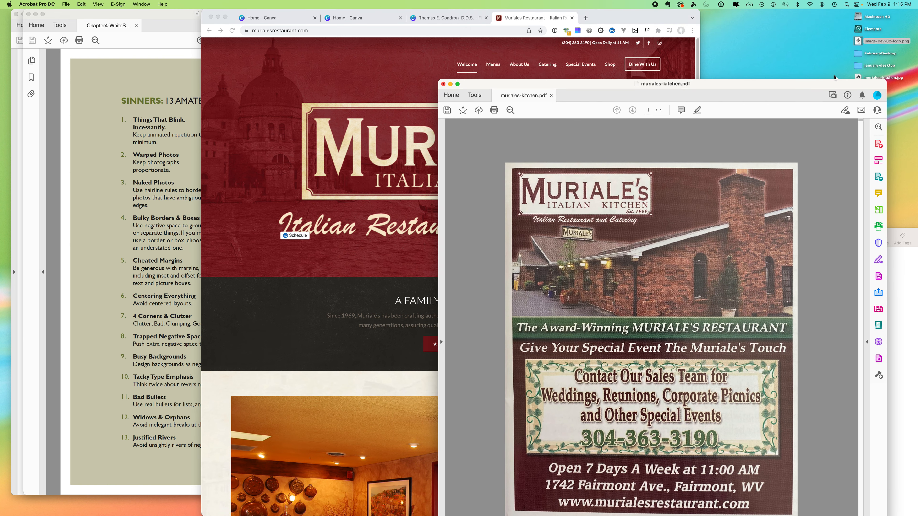
{"action": "left_click", "coordinate": [863, 42]}
{"action": "key", "text": "space"}
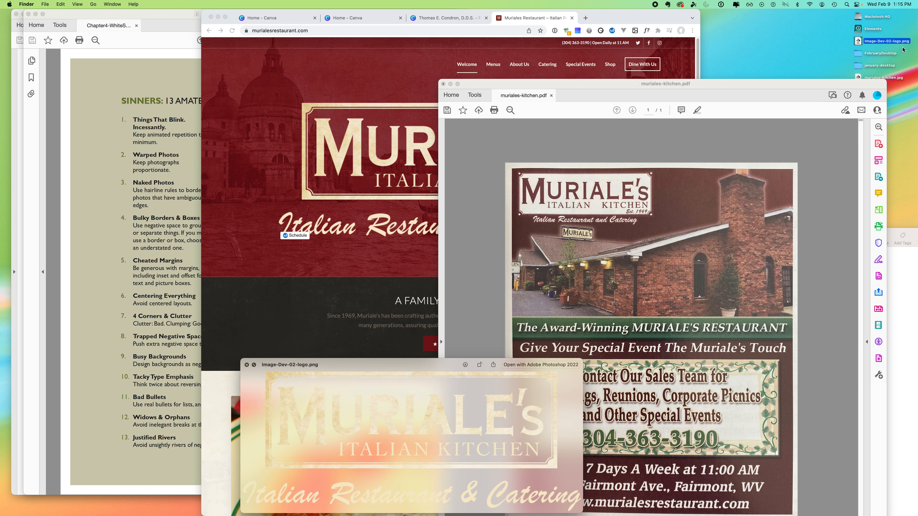
- Save the slideshow's pasta dish photo to the desktop
{"action": "left_click", "coordinate": [362, 136]}
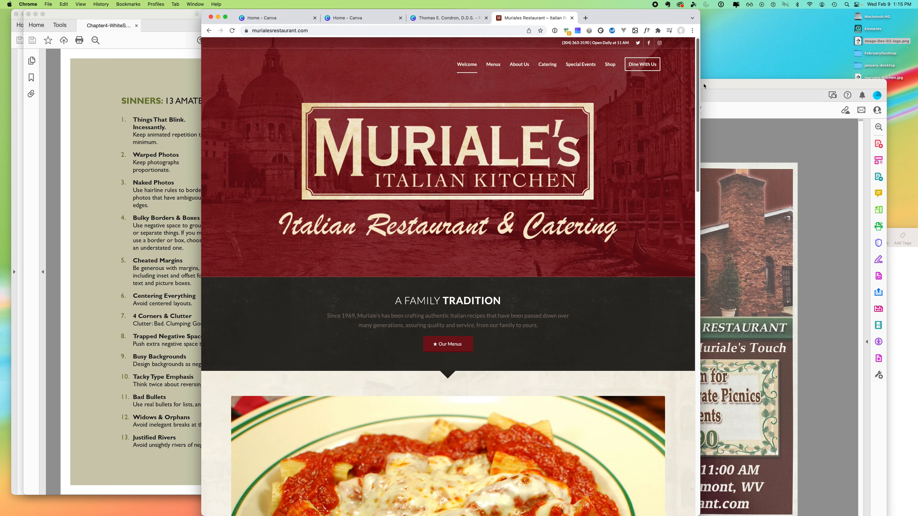
{"action": "left_click_drag", "start_coordinate": [697, 90], "coordinate": [658, 177]}
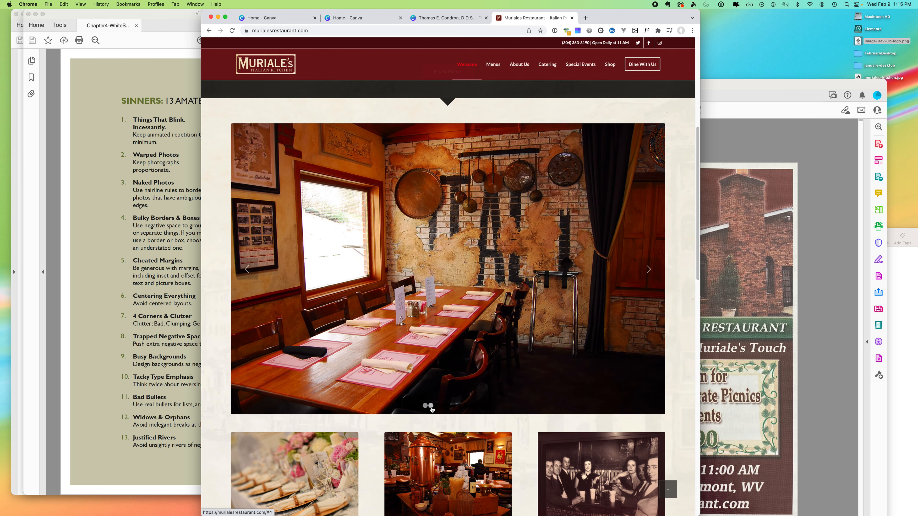
{"action": "left_click", "coordinate": [413, 406]}
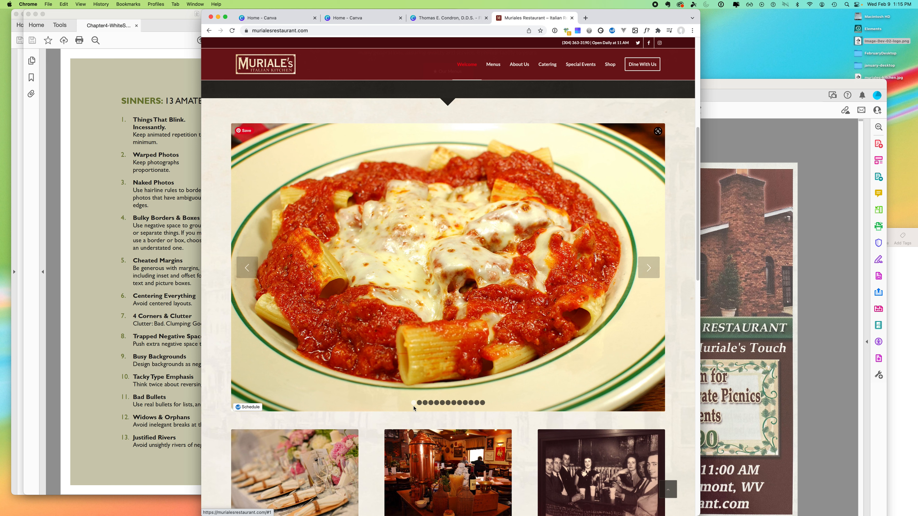
{"action": "left_click_drag", "start_coordinate": [437, 285], "coordinate": [749, 74]}
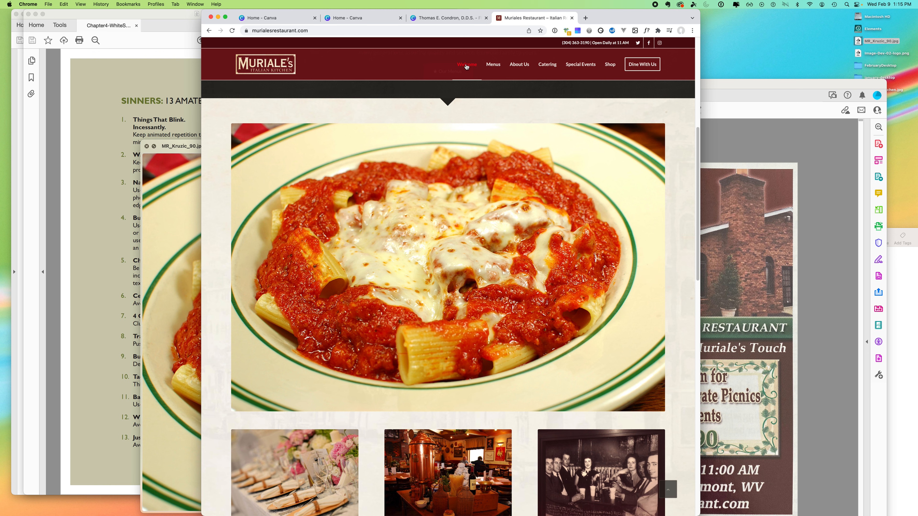
- Browse the About Us, Catering and Special Events pages, then switch to the Canva home page
{"action": "left_click", "coordinate": [519, 64]}
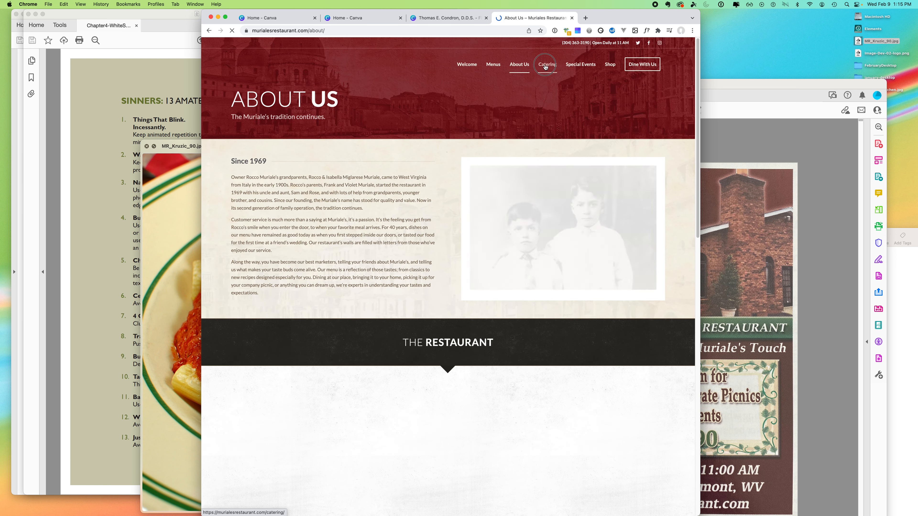
{"action": "left_click", "coordinate": [546, 65]}
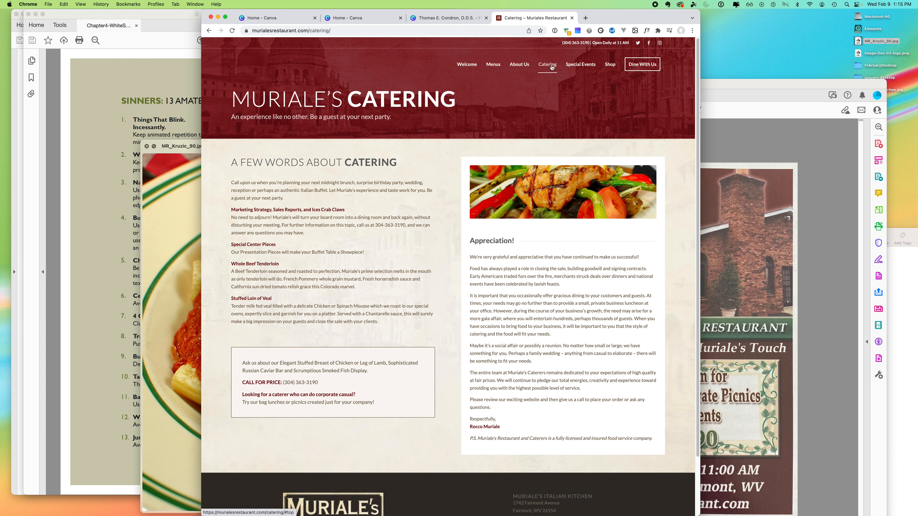
{"action": "scroll", "coordinate": [686, 123], "scroll_direction": "down", "scroll_amount": 3}
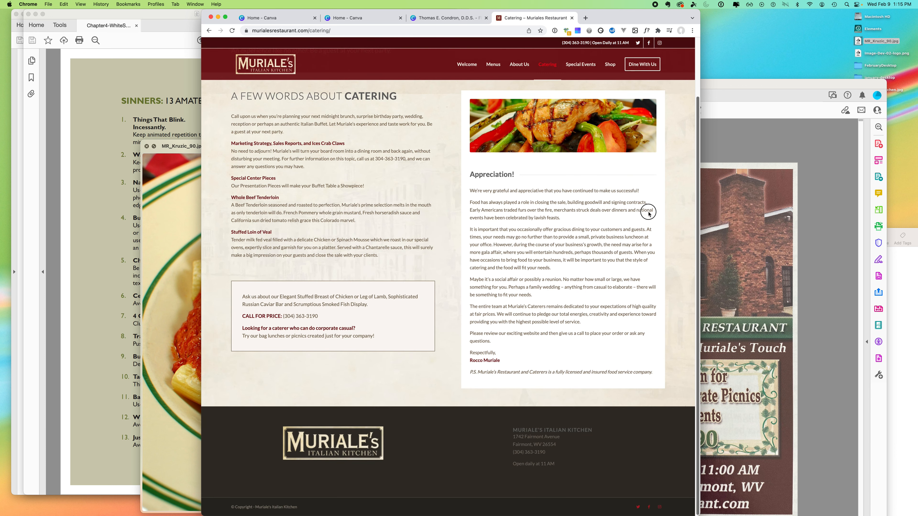
{"action": "scroll", "coordinate": [647, 211], "scroll_direction": "up", "scroll_amount": 3}
{"action": "left_click", "coordinate": [576, 66]}
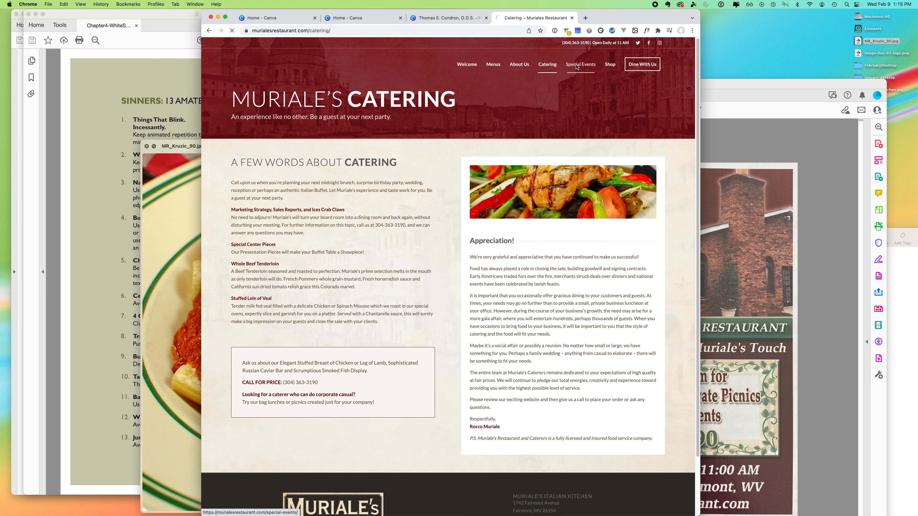
{"action": "scroll", "coordinate": [658, 162], "scroll_direction": "down", "scroll_amount": 5}
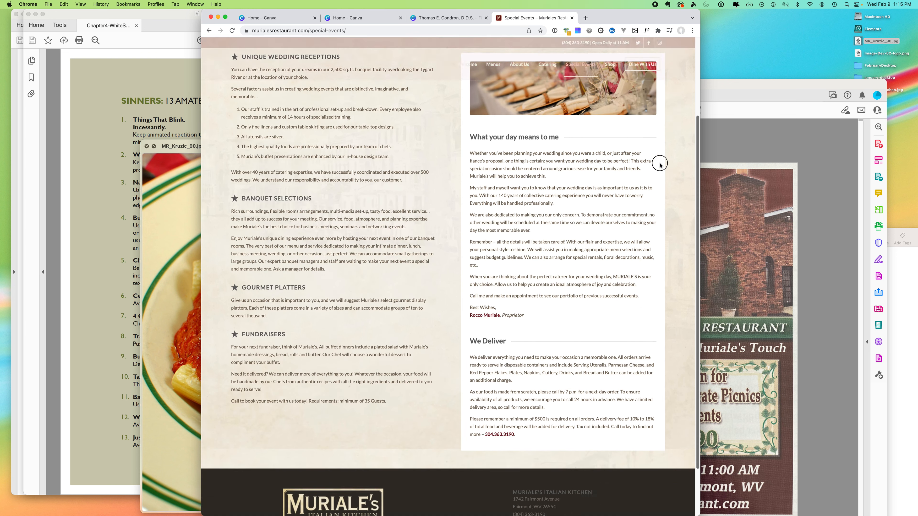
{"action": "scroll", "coordinate": [620, 254], "scroll_direction": "up", "scroll_amount": 5}
{"action": "left_click", "coordinate": [172, 45]}
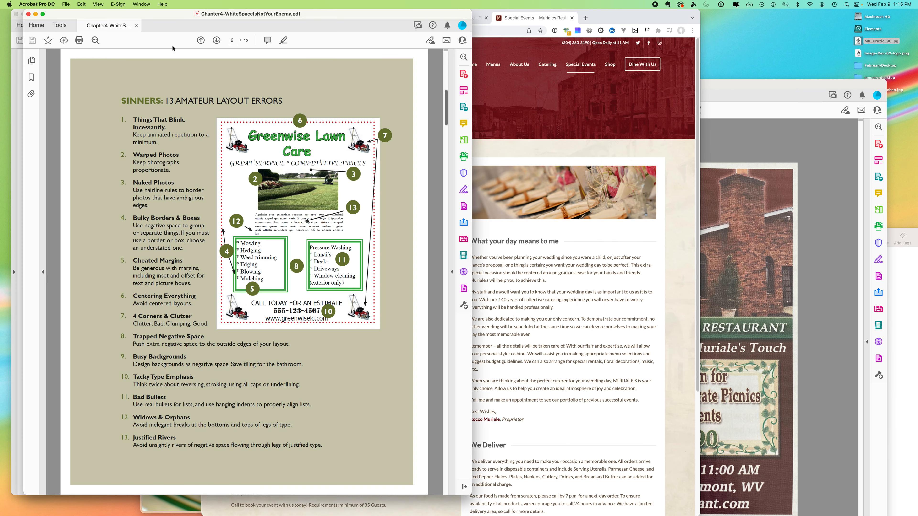
{"action": "left_click_drag", "start_coordinate": [612, 17], "coordinate": [590, 17]}
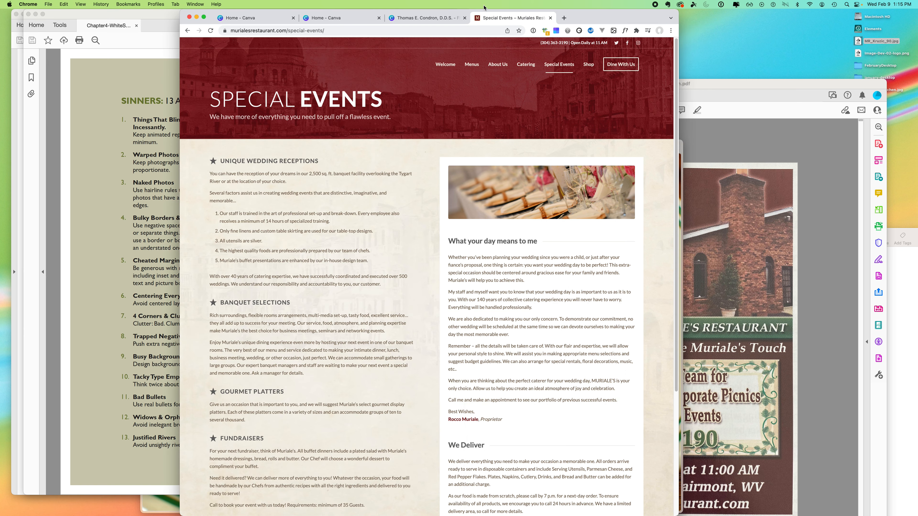
{"action": "left_click", "coordinate": [262, 19]}
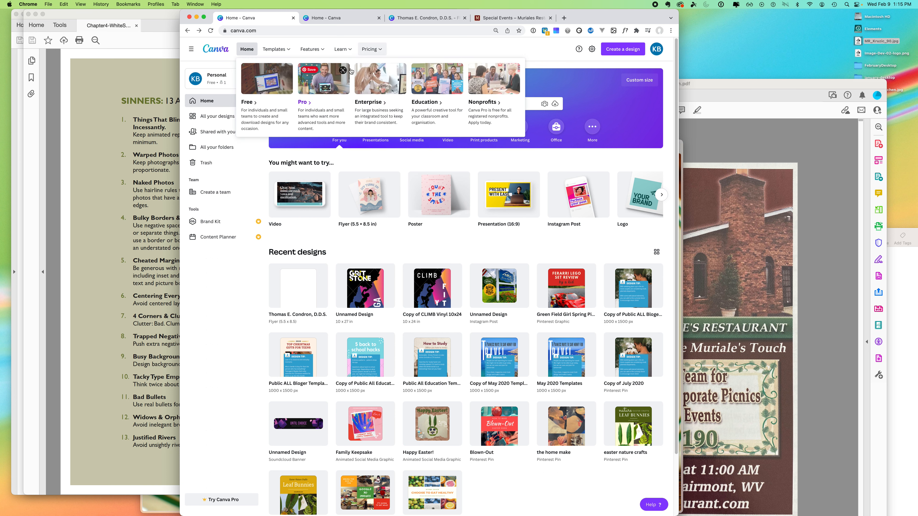
- Create a blank Flyer (5.5 × 8.5 in) design from the Canva home page
{"action": "mouse_move", "coordinate": [371, 203]}
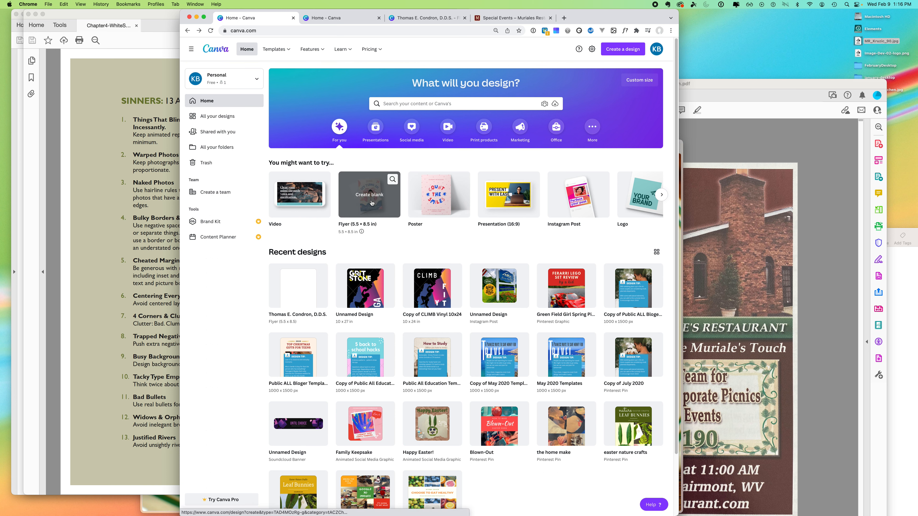
{"action": "left_click", "coordinate": [371, 203]}
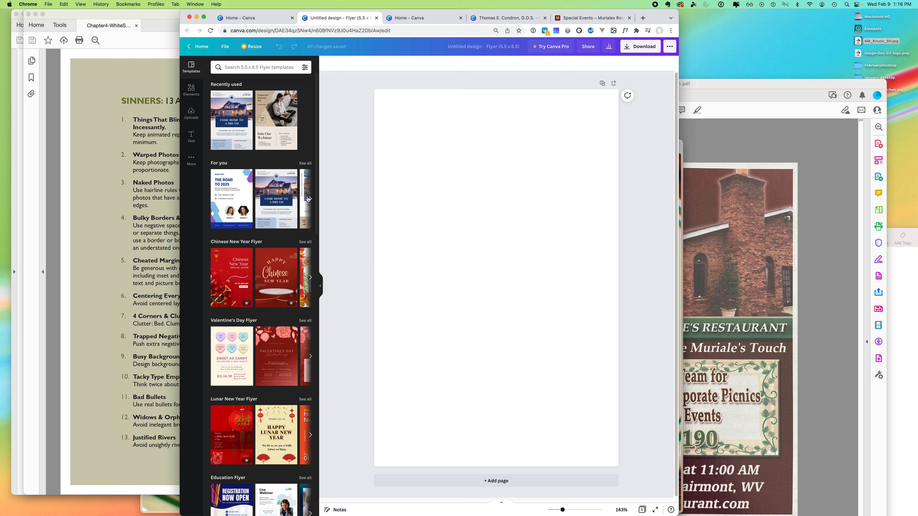
- Browse through all the suggested flyer templates
{"action": "left_click", "coordinate": [306, 163]}
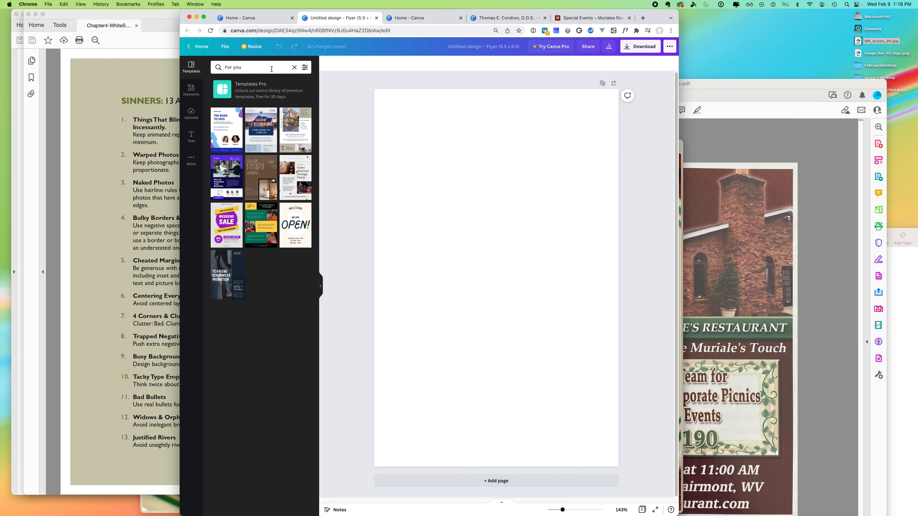
{"action": "left_click", "coordinate": [294, 67]}
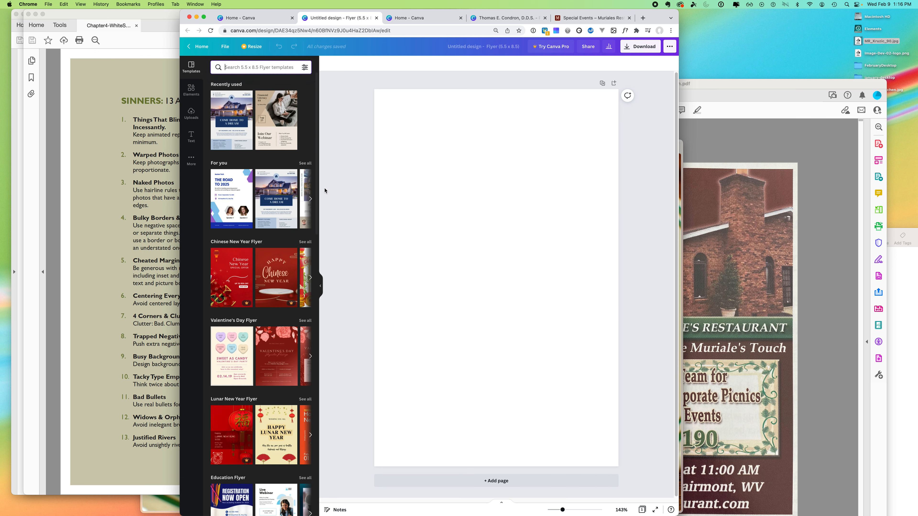
{"action": "scroll", "coordinate": [316, 187], "scroll_direction": "down", "scroll_amount": 15}
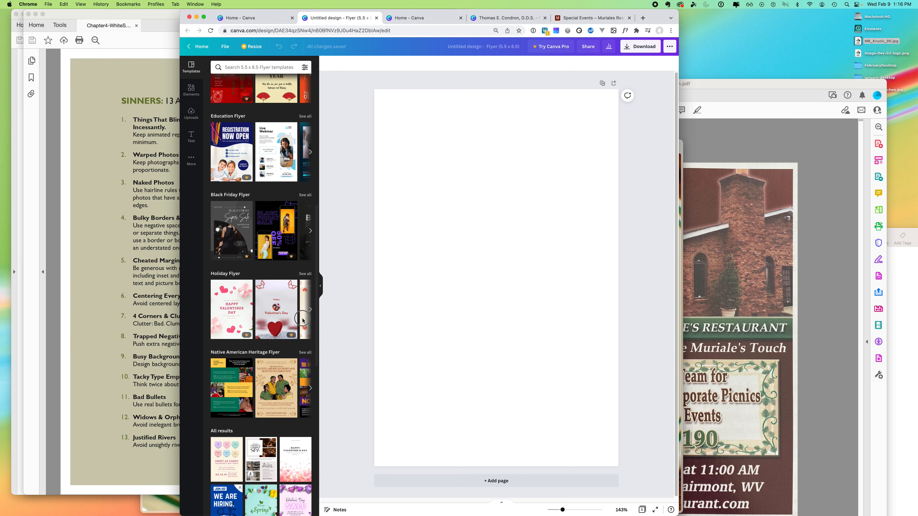
{"action": "scroll", "coordinate": [241, 469], "scroll_direction": "down", "scroll_amount": 10}
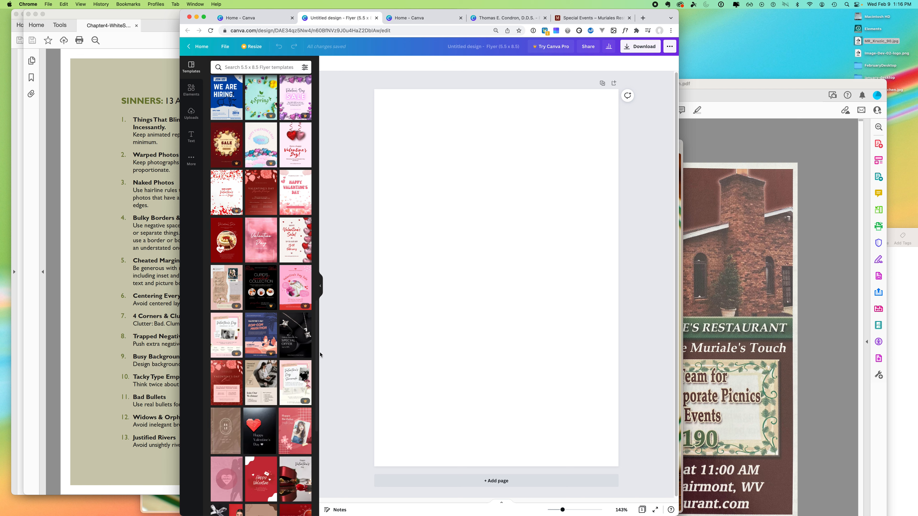
{"action": "scroll", "coordinate": [311, 354], "scroll_direction": "down", "scroll_amount": 5}
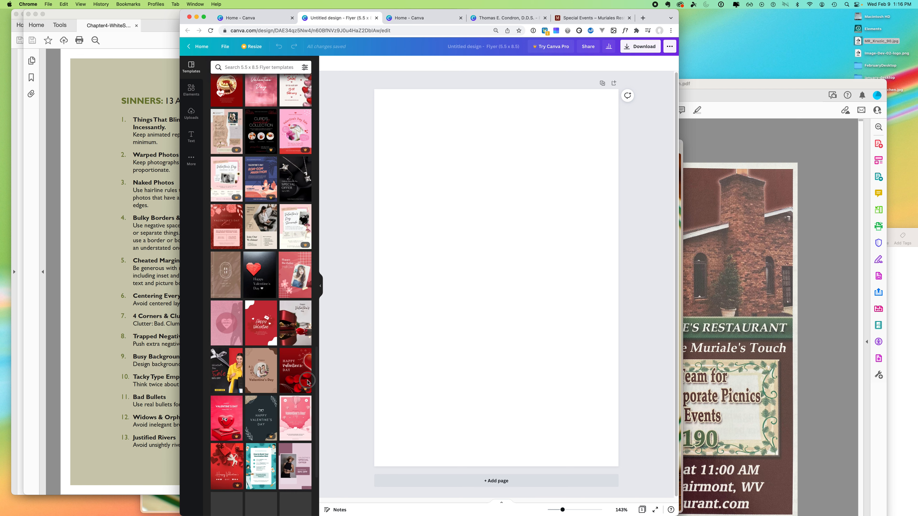
{"action": "scroll", "coordinate": [289, 421], "scroll_direction": "down", "scroll_amount": 4}
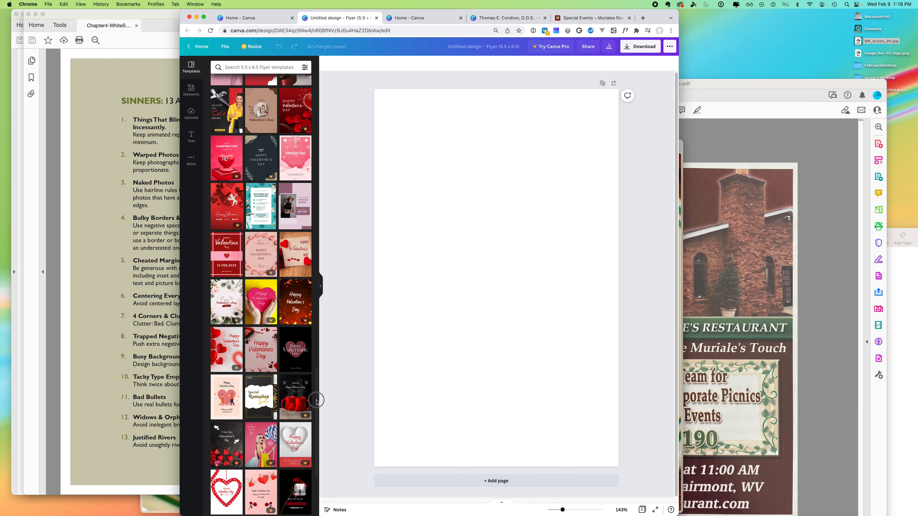
{"action": "scroll", "coordinate": [307, 401], "scroll_direction": "down", "scroll_amount": 10}
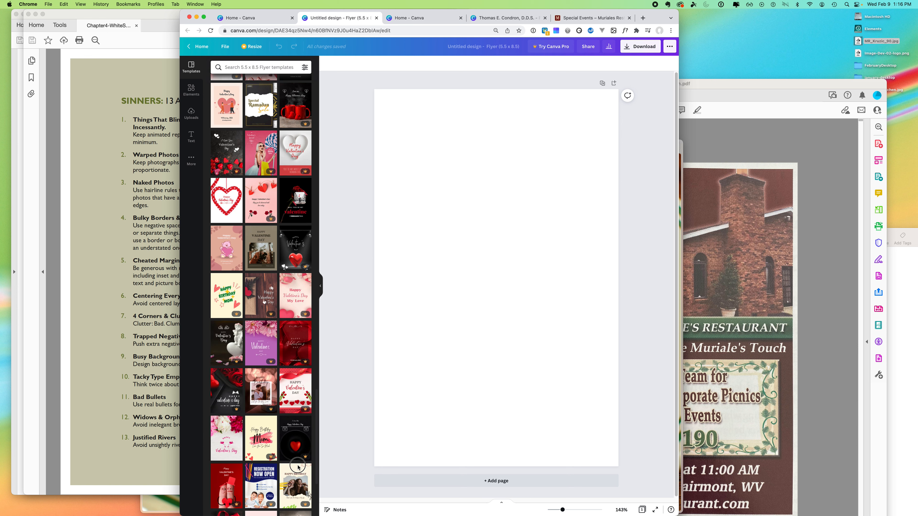
{"action": "scroll", "coordinate": [282, 481], "scroll_direction": "down", "scroll_amount": 4}
{"action": "scroll", "coordinate": [262, 493], "scroll_direction": "down", "scroll_amount": 1}
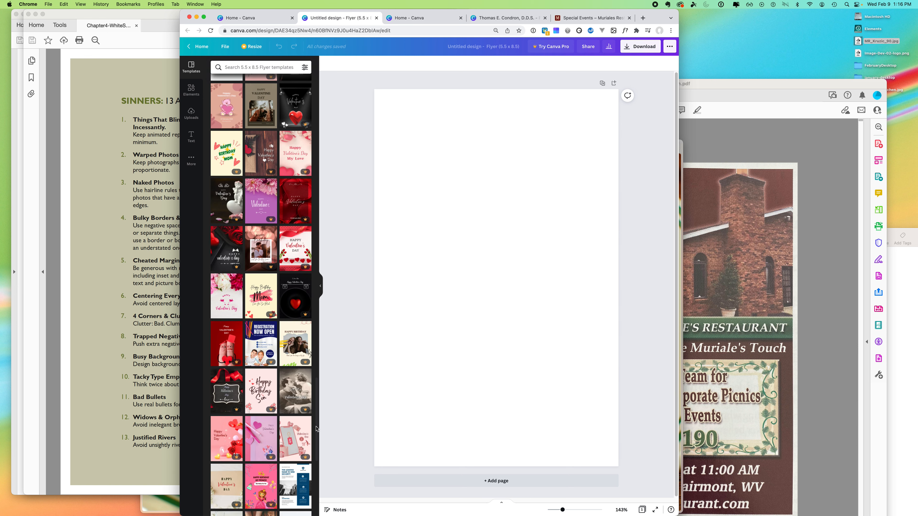
{"action": "left_click_drag", "start_coordinate": [317, 428], "coordinate": [328, 71]}
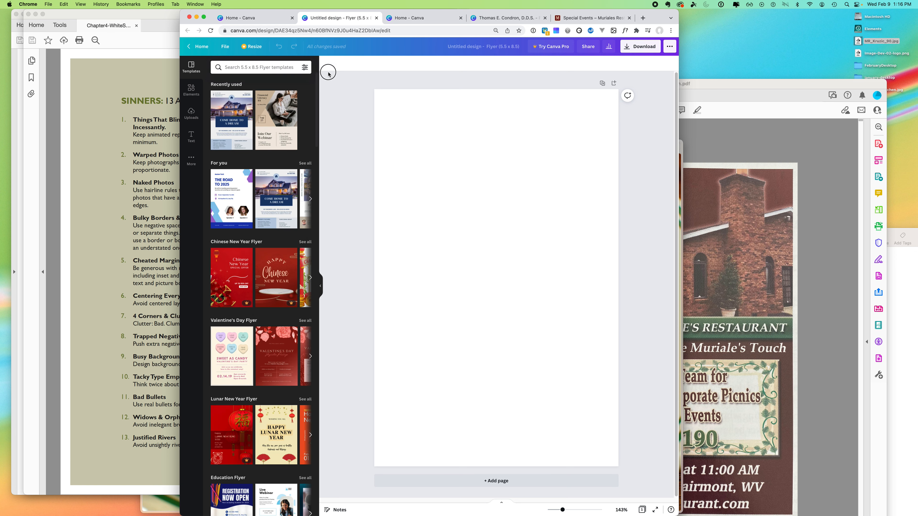
- Search templates for 'restaurant' and apply the Silver Kitchen template
{"action": "left_click", "coordinate": [245, 68]}
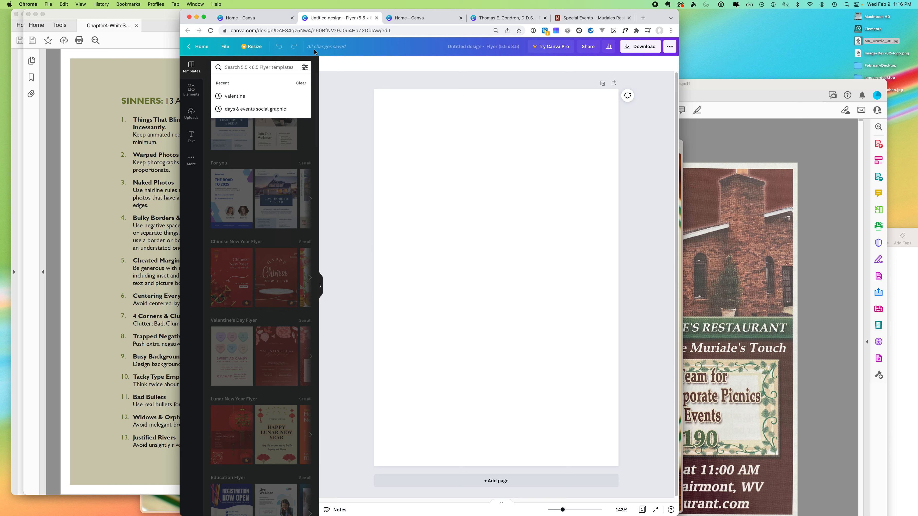
{"action": "type", "text": "restaurant"}
{"action": "key", "text": "Return"}
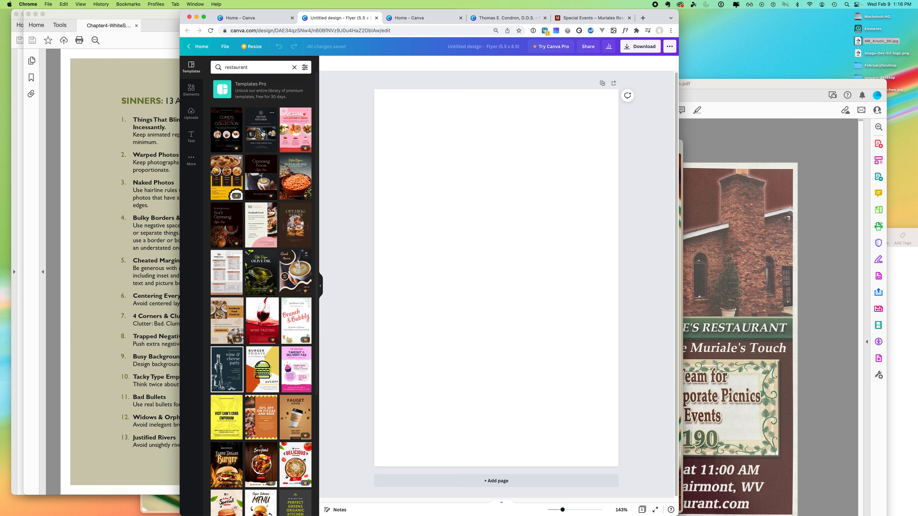
{"action": "left_click", "coordinate": [262, 133]}
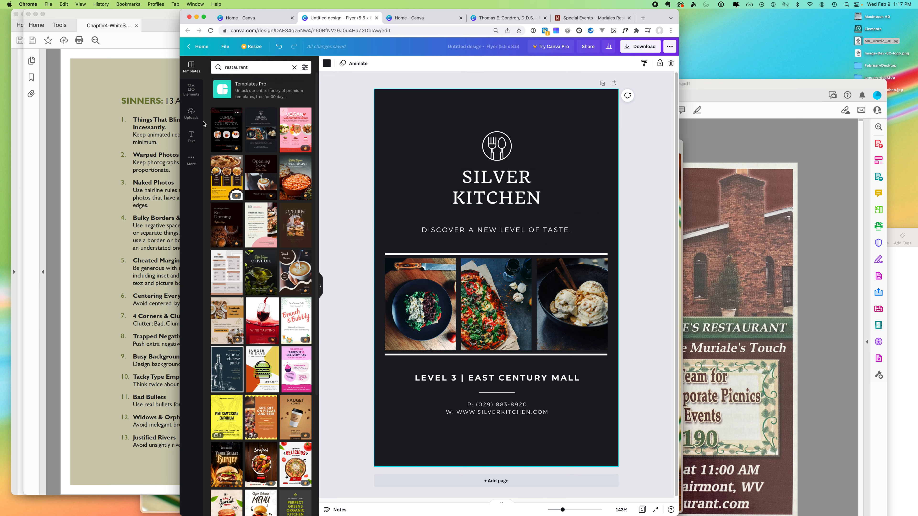
- Upload Image-Dev-02-logo.png from the Desktop to Canva's Uploads
{"action": "left_click", "coordinate": [191, 115]}
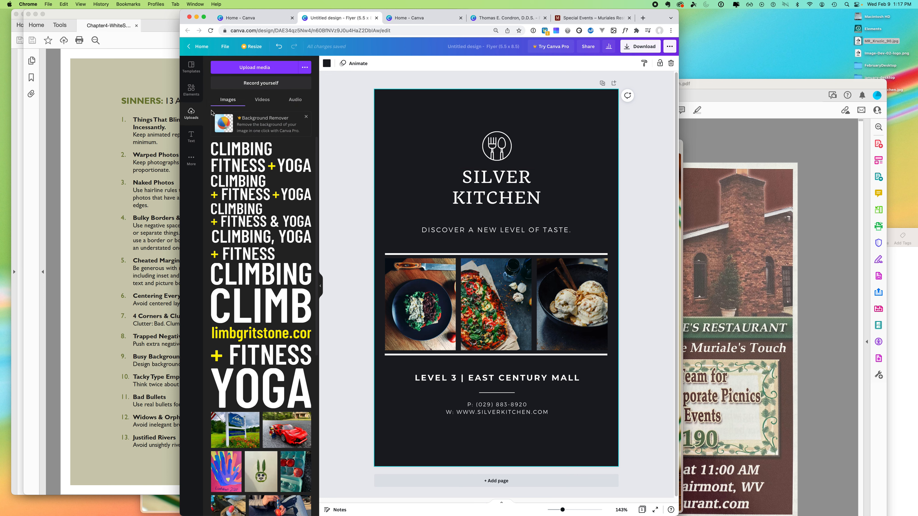
{"action": "left_click", "coordinate": [268, 69]}
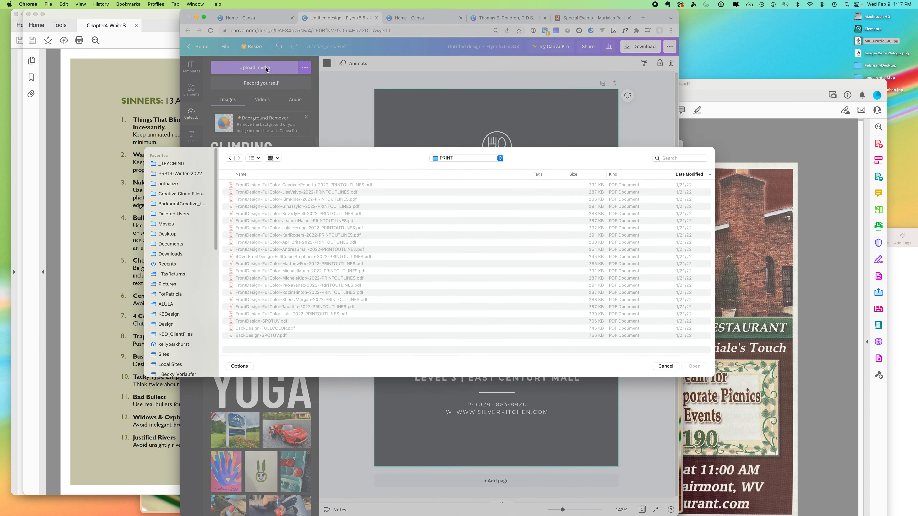
{"action": "left_click", "coordinate": [175, 235]}
{"action": "left_click", "coordinate": [260, 192]}
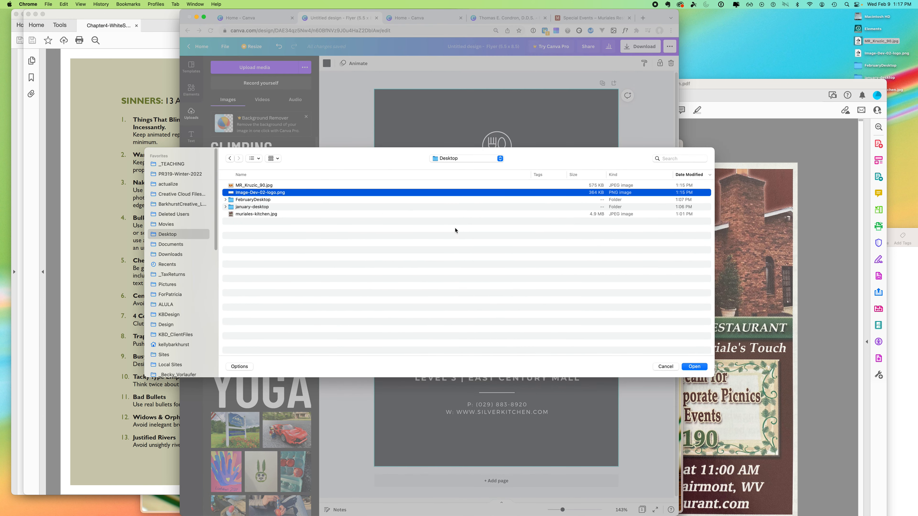
{"action": "left_click", "coordinate": [694, 366]}
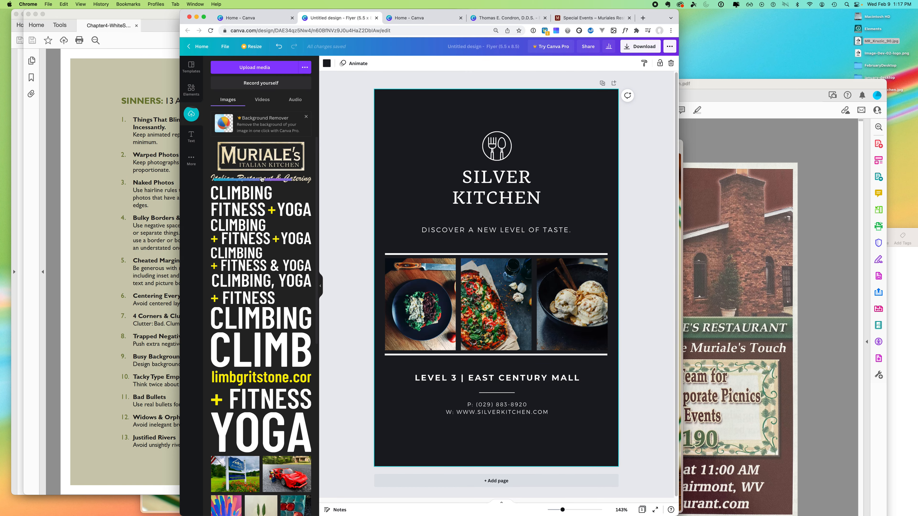
- Place the Muriale's logo on the flyer, centred at the top
{"action": "left_click_drag", "start_coordinate": [259, 174], "coordinate": [430, 127]}
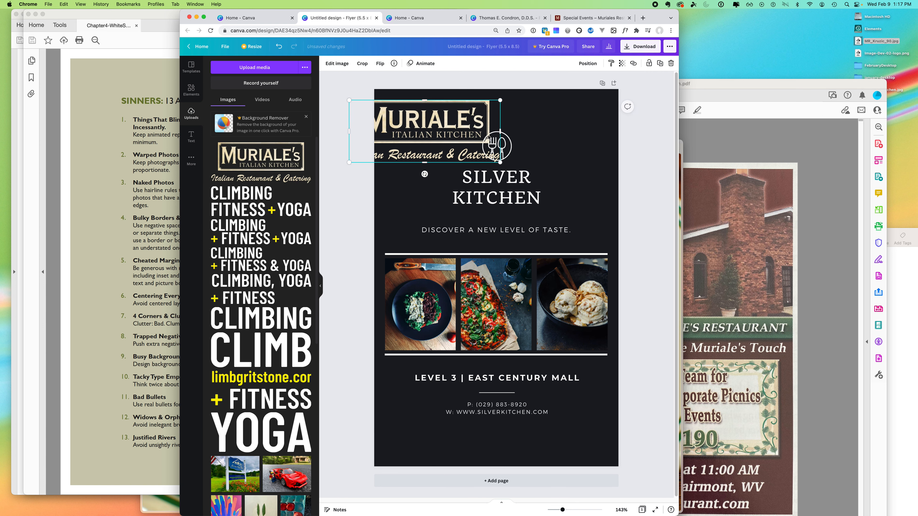
{"action": "left_click", "coordinate": [511, 146]}
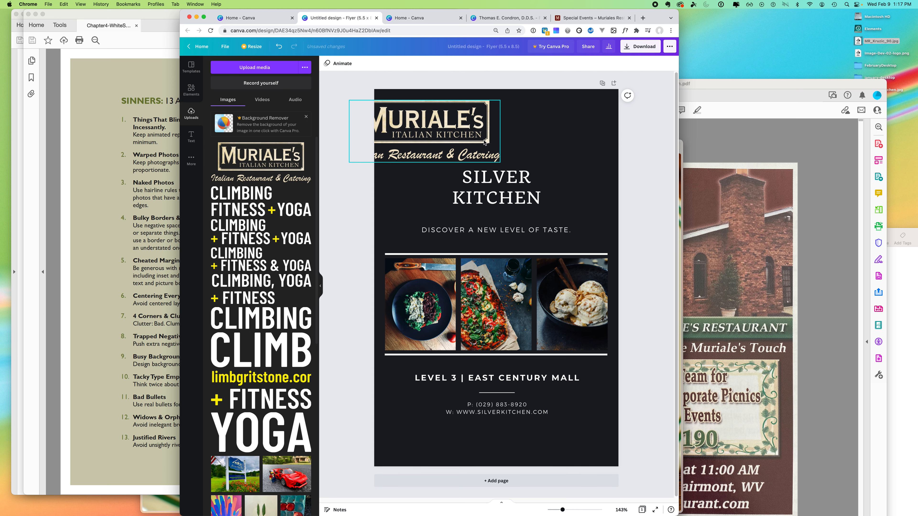
{"action": "left_click_drag", "start_coordinate": [458, 135], "coordinate": [526, 134]}
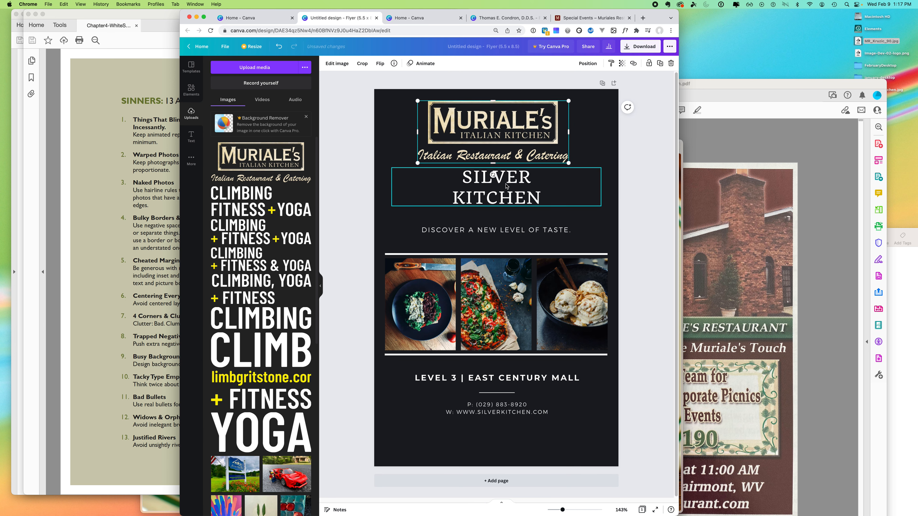
- Retype both SILVER KITCHEN headline lines as AWARD-WINNING, matching the original flyer
{"action": "left_click", "coordinate": [729, 206]}
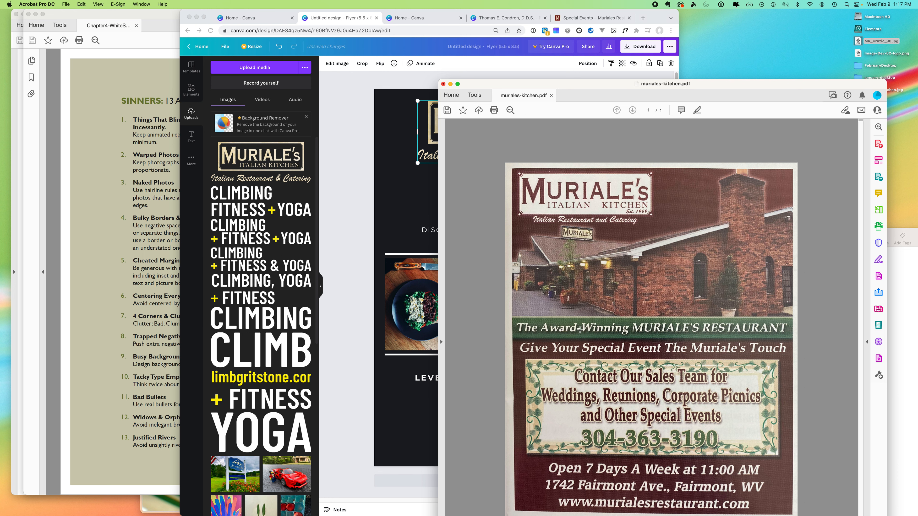
{"action": "left_click", "coordinate": [393, 196]}
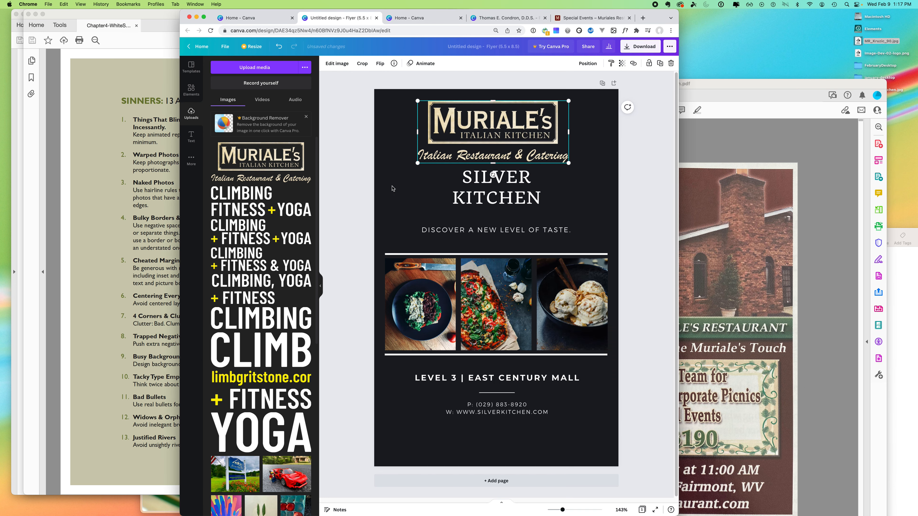
{"action": "double_click", "coordinate": [483, 177]}
{"action": "left_click_drag", "start_coordinate": [542, 200], "coordinate": [453, 179]}
{"action": "type", "text": "AWARD"}
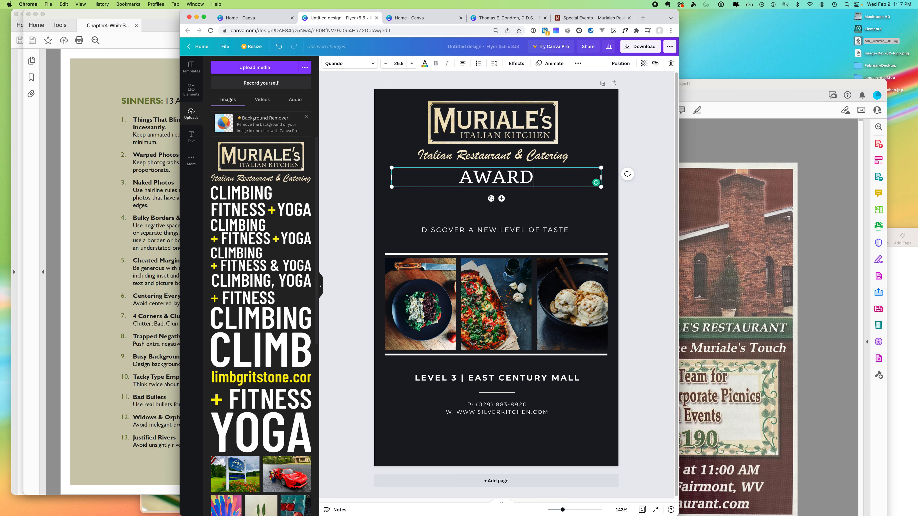
{"action": "type", "text": "-WINNING"}
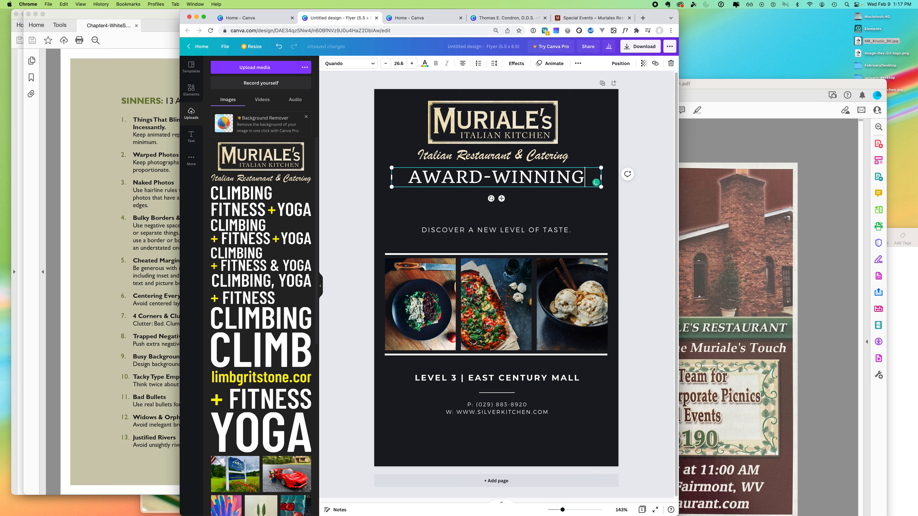
{"action": "left_click", "coordinate": [728, 184]}
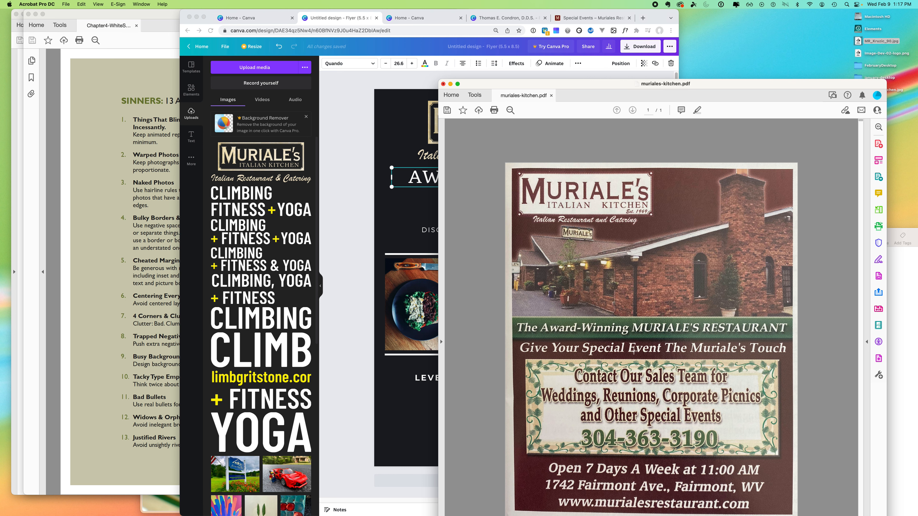
{"action": "left_click", "coordinate": [356, 263]}
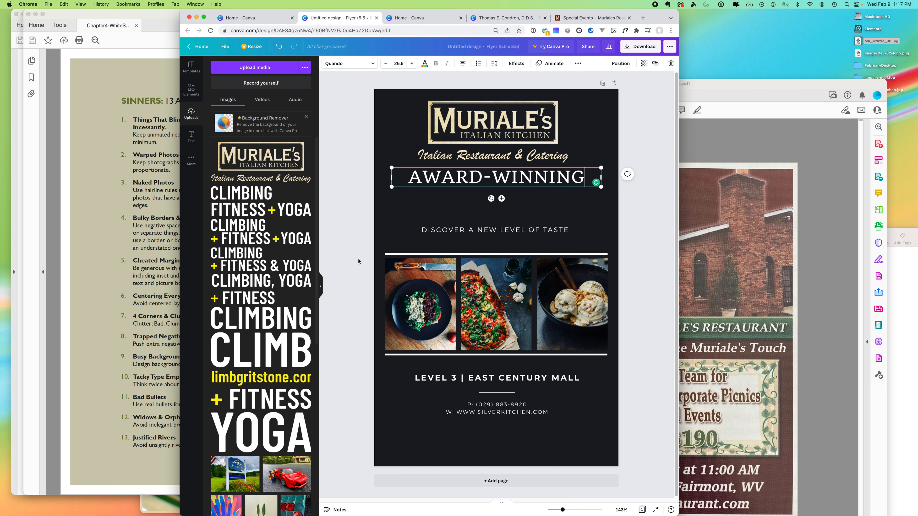
{"action": "left_click", "coordinate": [448, 380]}
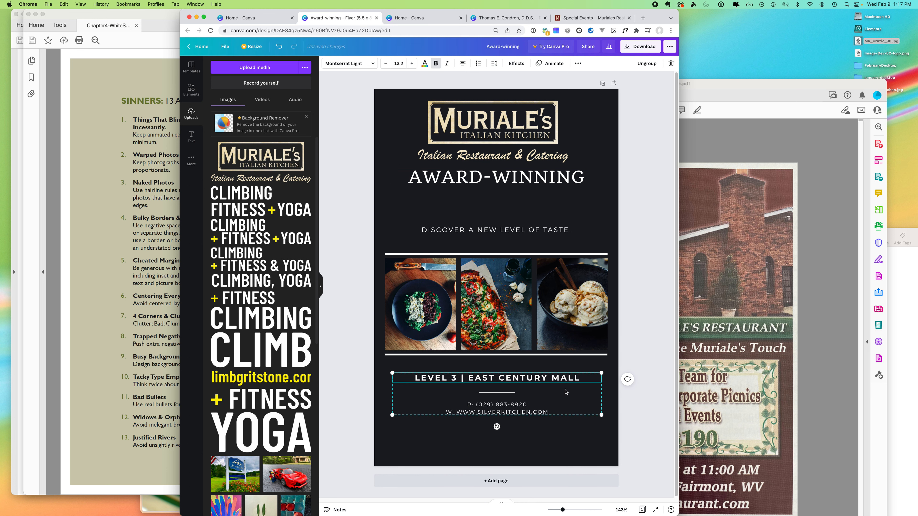
- Replace the LEVEL 3 | EAST CENTURY MALL line with OPEN 7 DAYS A WEEK AT 11 AM
{"action": "left_click", "coordinate": [780, 450]}
{"action": "left_click", "coordinate": [412, 383]}
{"action": "double_click", "coordinate": [435, 378]}
{"action": "left_click_drag", "start_coordinate": [435, 378], "coordinate": [451, 370]}
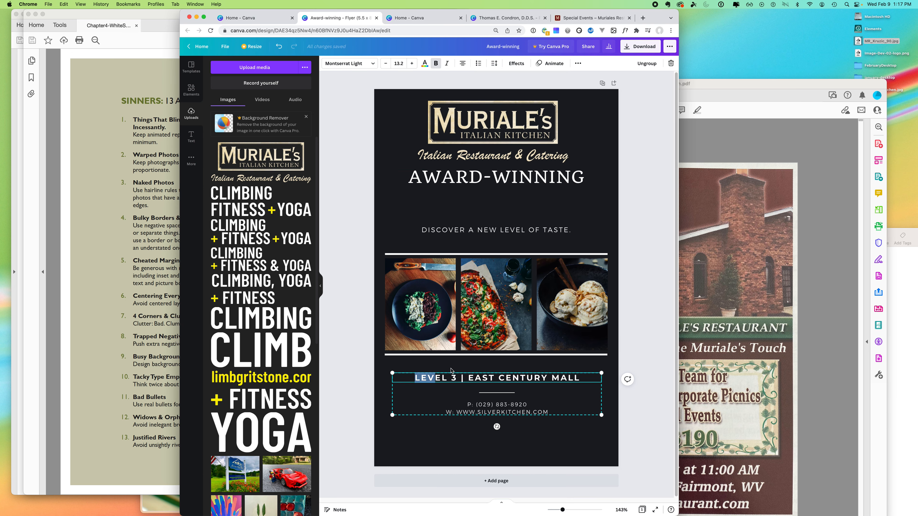
{"action": "triple_click", "coordinate": [471, 378]}
{"action": "key", "text": "BackSpace"}
{"action": "type", "text": "OPEN"}
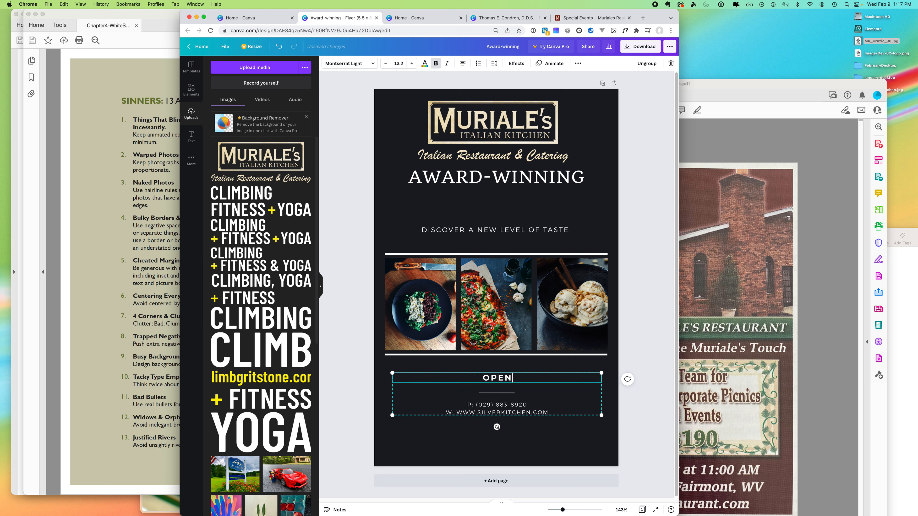
{"action": "type", "text": " 7 DAYS A W"}
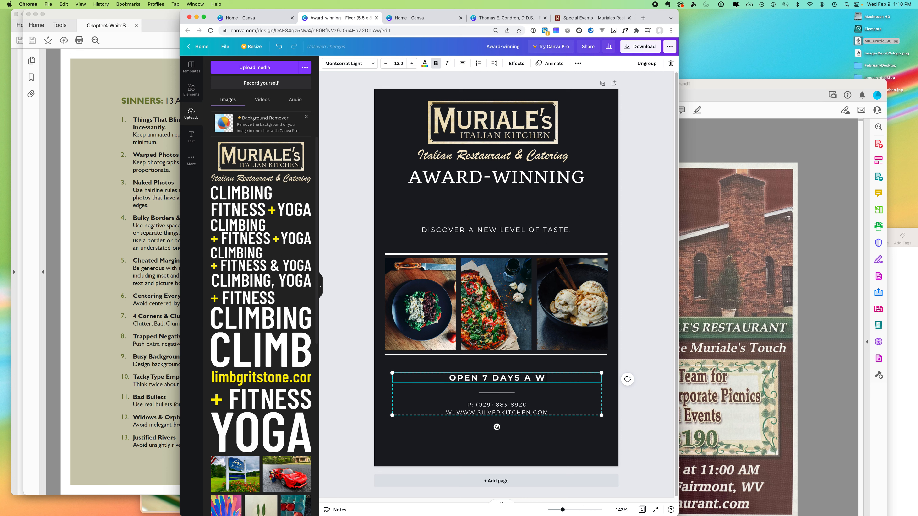
{"action": "type", "text": "EEK AT 11"}
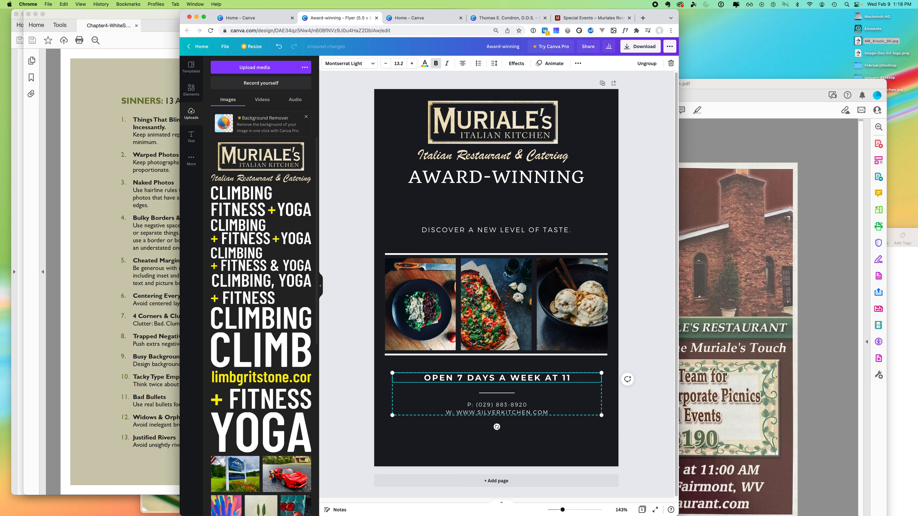
{"action": "type", "text": " AM"}
{"action": "left_click", "coordinate": [718, 474]}
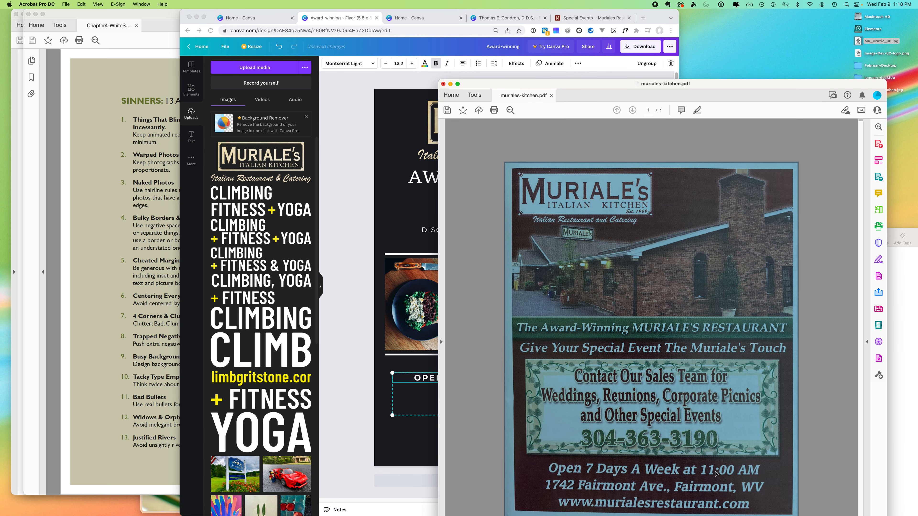
{"action": "left_click", "coordinate": [410, 392]}
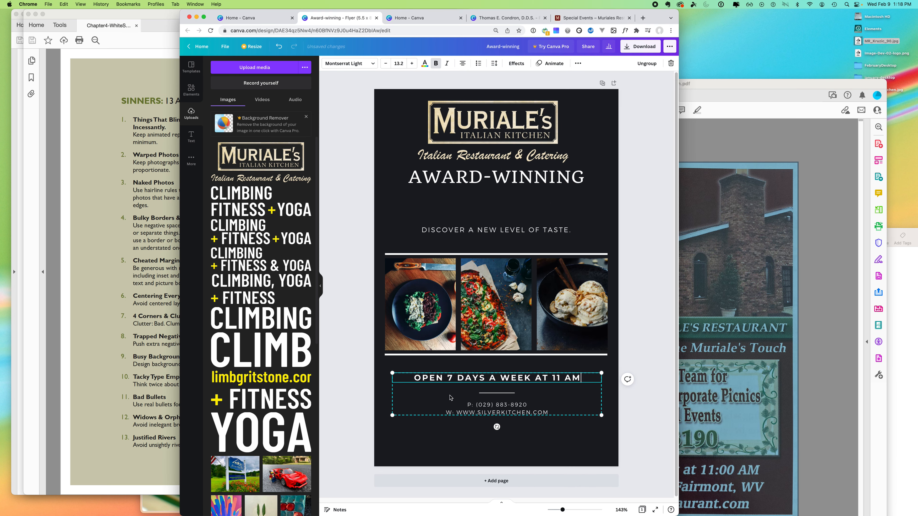
{"action": "left_click", "coordinate": [490, 405]}
{"action": "double_click", "coordinate": [495, 405]}
{"action": "left_click_drag", "start_coordinate": [545, 412], "coordinate": [453, 403]}
{"action": "key", "text": "BackSpace"}
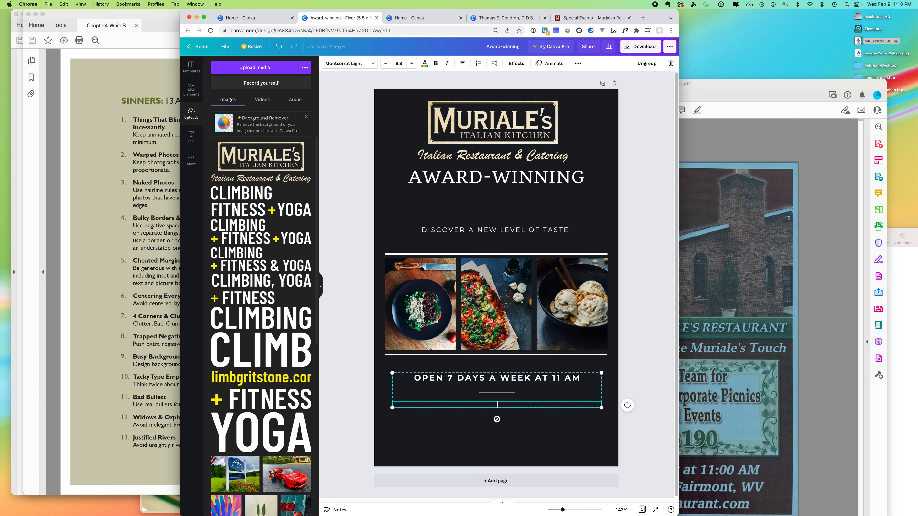
{"action": "left_click", "coordinate": [782, 452]}
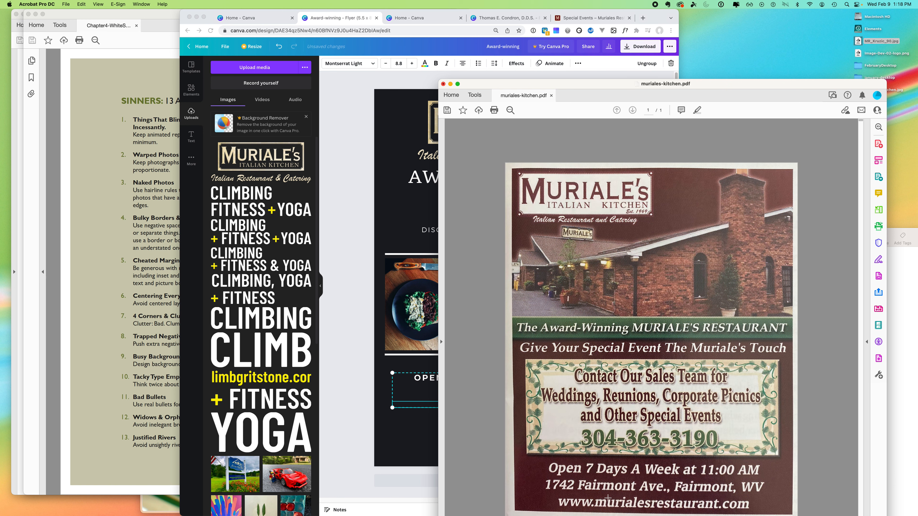
{"action": "left_click", "coordinate": [433, 401]}
{"action": "type", "text": "1742"}
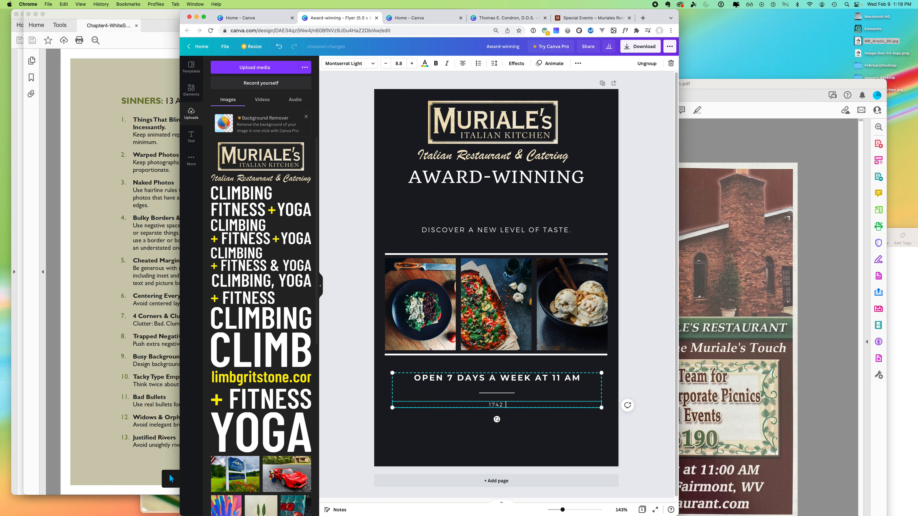
{"action": "type", "text": " FAIRMONT AVE, FAIRMONT WV"}
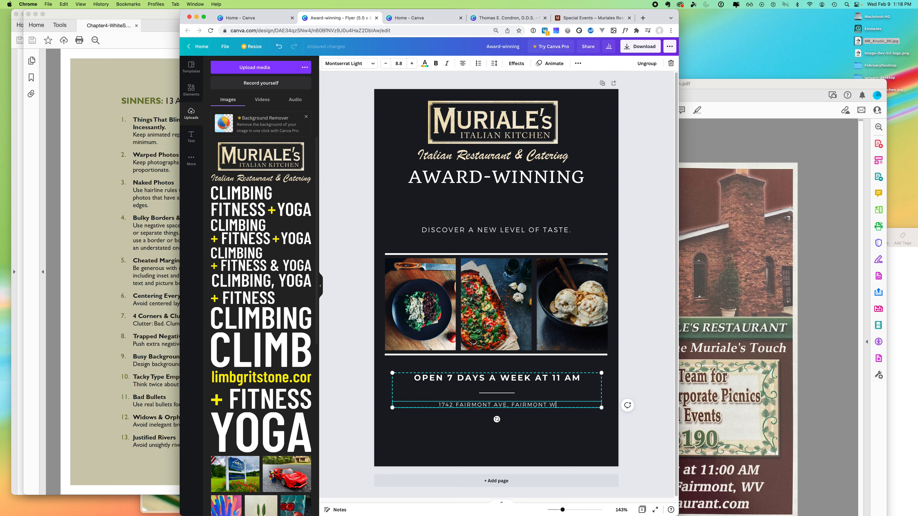
{"action": "left_click", "coordinate": [709, 317]}
{"action": "left_click", "coordinate": [372, 334]}
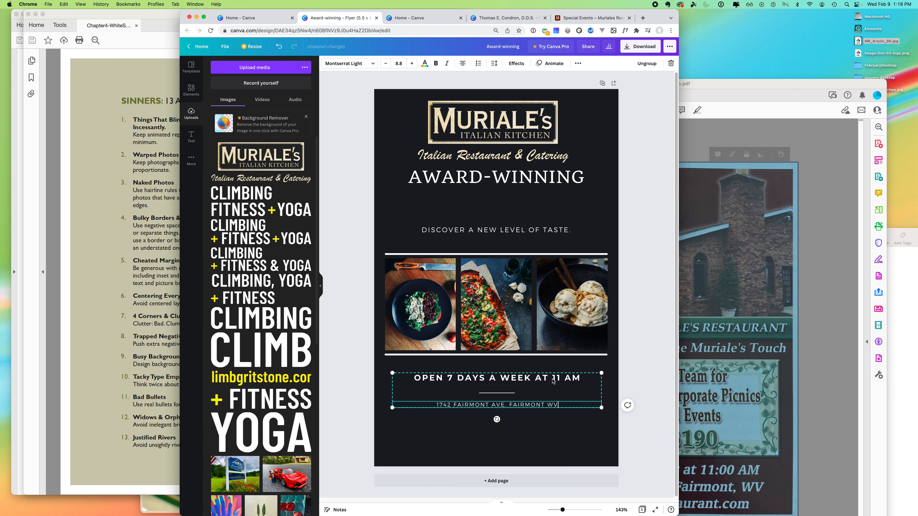
{"action": "left_click", "coordinate": [640, 327]}
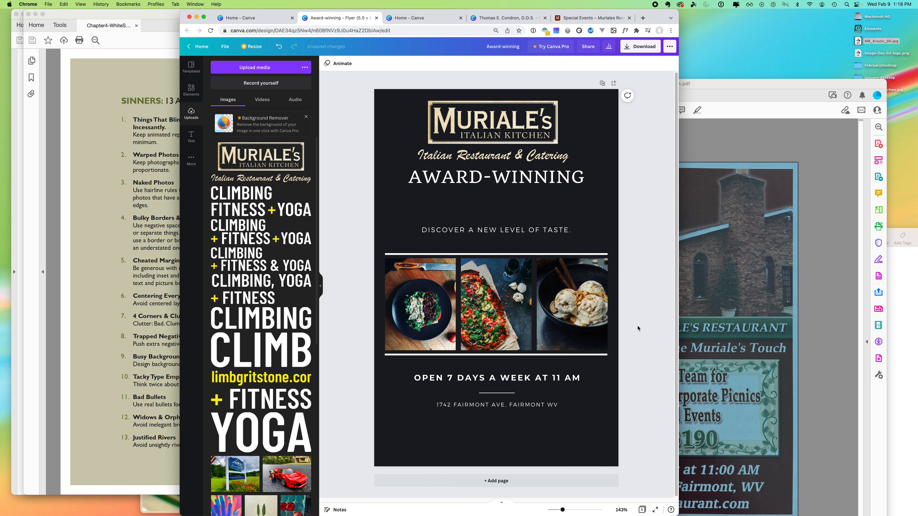
- Replace the DISCOVER A NEW LEVEL OF TASTE. tagline with MURIALERESTAURANT.COM
{"action": "left_click", "coordinate": [498, 230]}
{"action": "left_click_drag", "start_coordinate": [422, 230], "coordinate": [498, 228]}
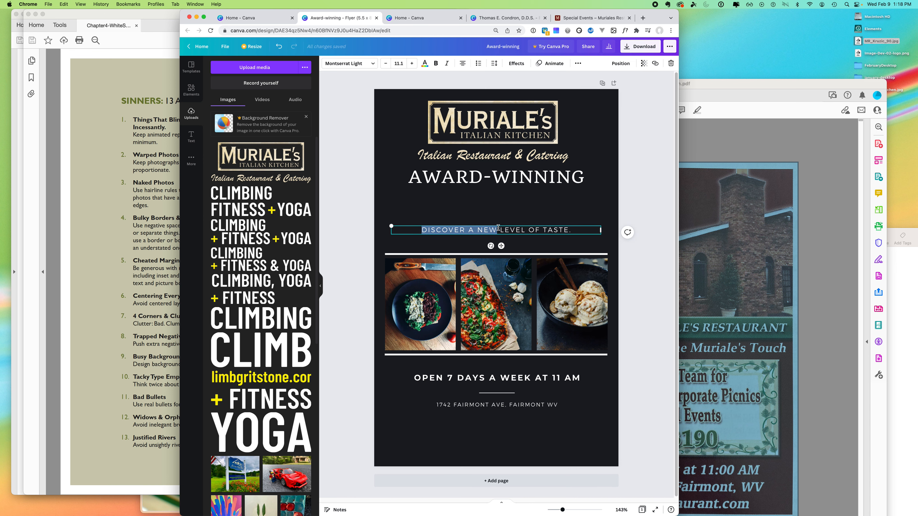
{"action": "left_click", "coordinate": [731, 331]}
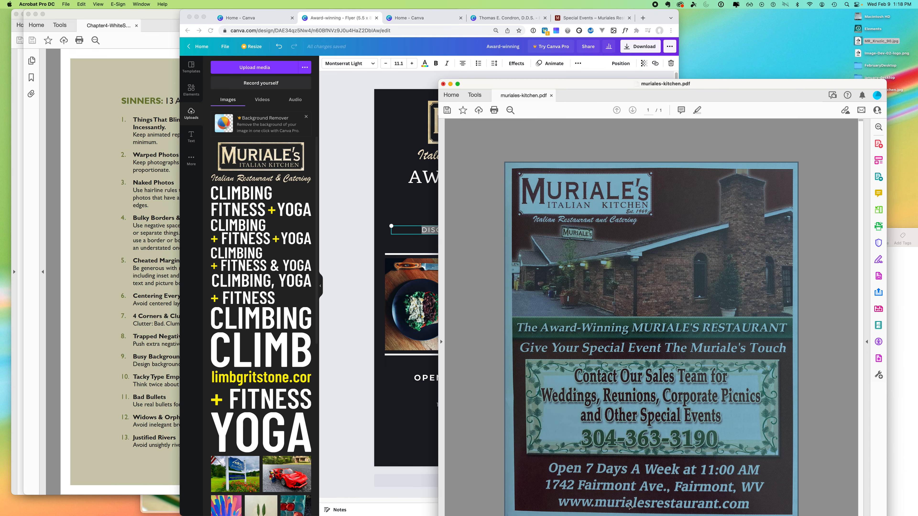
{"action": "left_click", "coordinate": [425, 226]}
{"action": "key", "text": "super+a"}
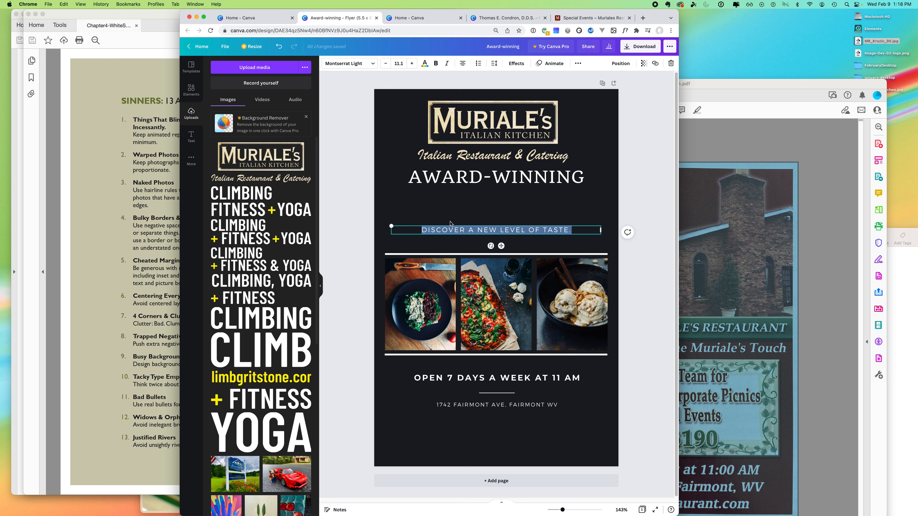
{"action": "type", "text": "MURIALE"}
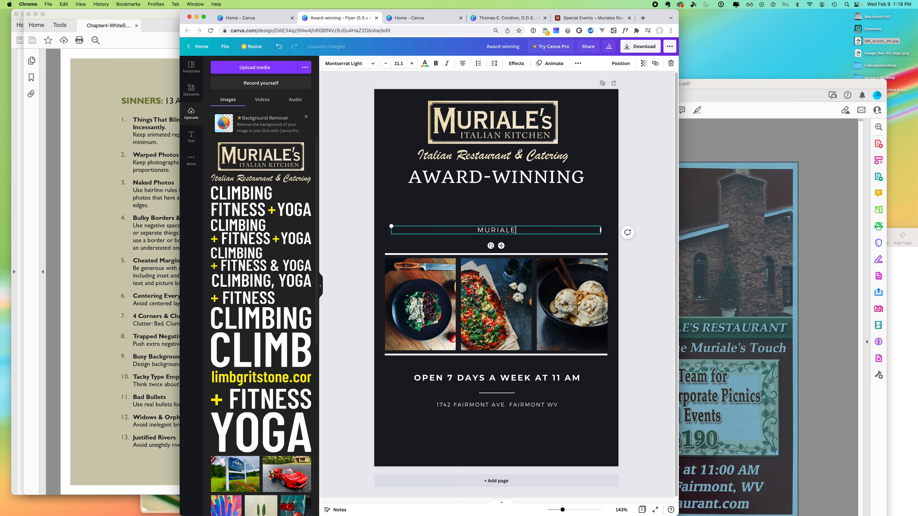
{"action": "type", "text": "RESTAURANT.COM"}
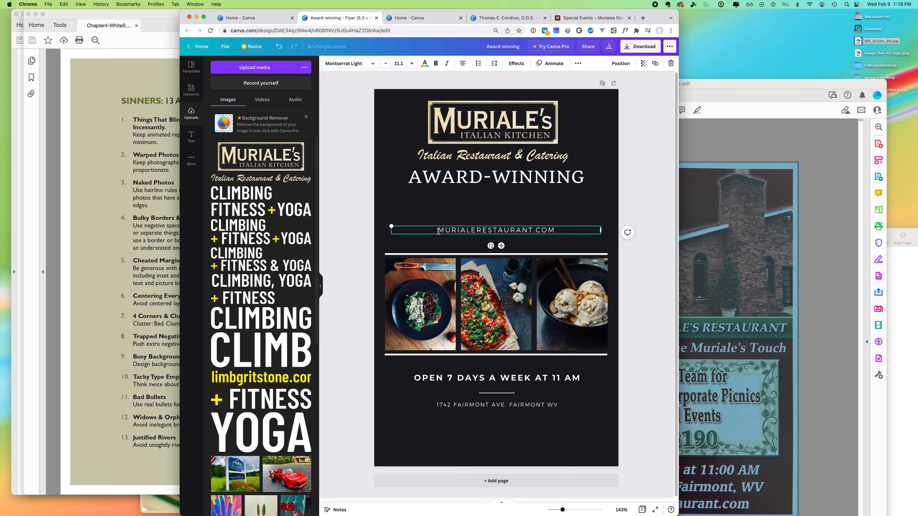
- Make the web address lowercase and enlarge it to font size 15.1
{"action": "left_click_drag", "start_coordinate": [439, 231], "coordinate": [565, 230]}
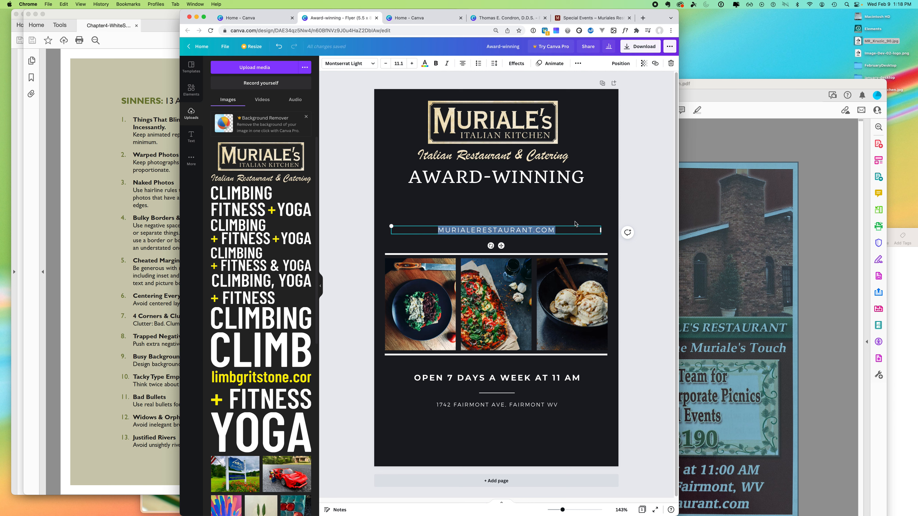
{"action": "left_click", "coordinate": [578, 64]}
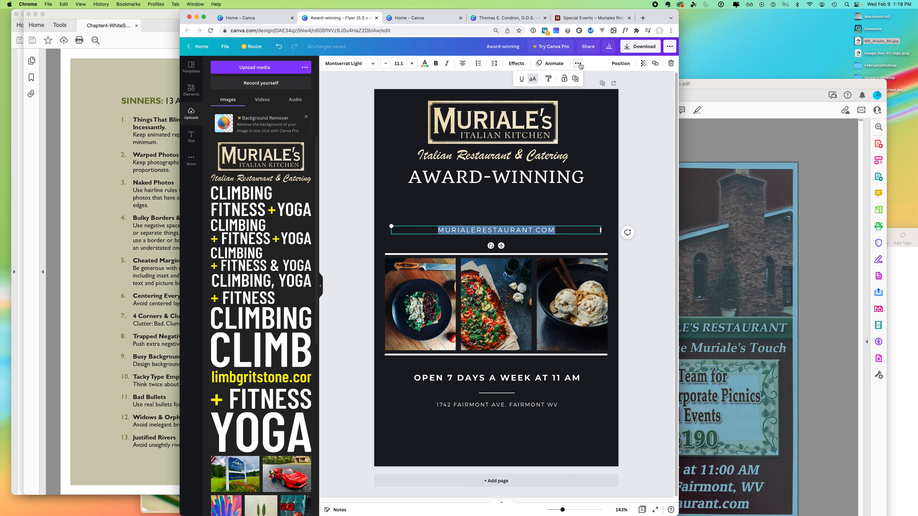
{"action": "left_click", "coordinate": [534, 79]}
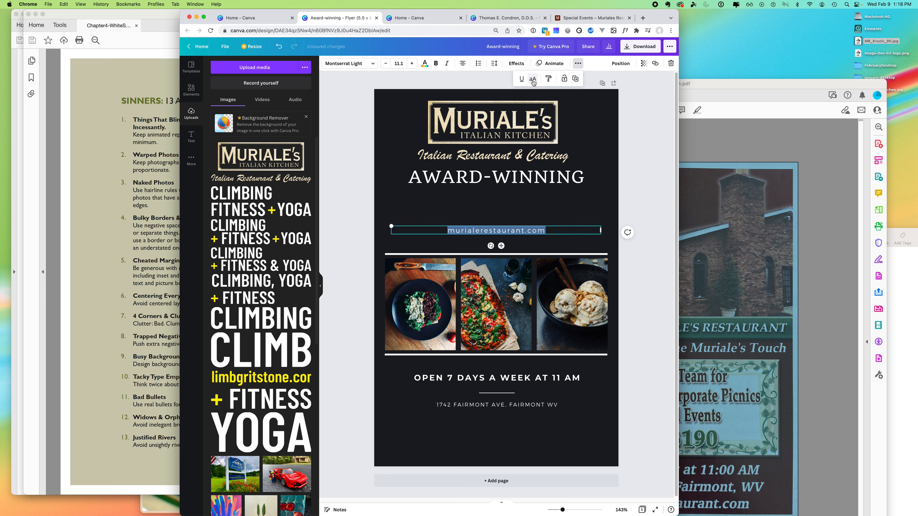
{"action": "left_click", "coordinate": [412, 64]}
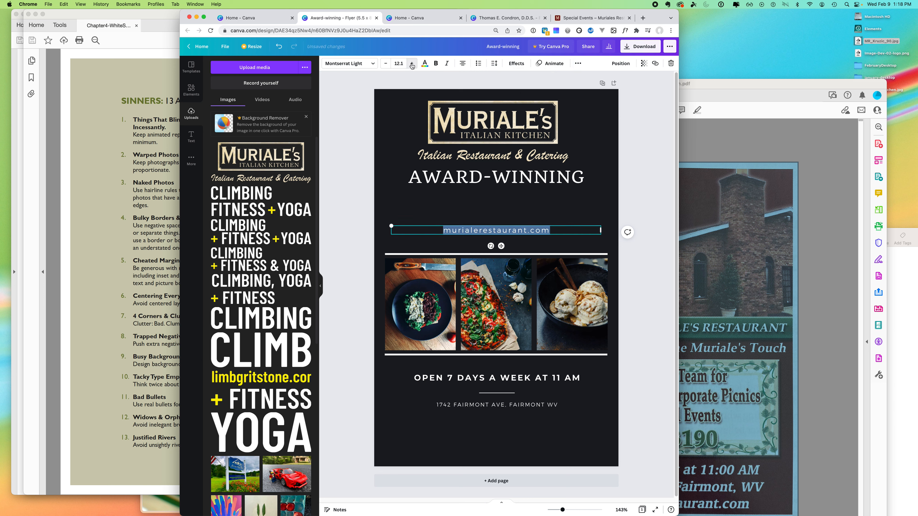
{"action": "left_click", "coordinate": [411, 63]}
{"action": "left_click", "coordinate": [412, 63]}
{"action": "left_click", "coordinate": [411, 63]}
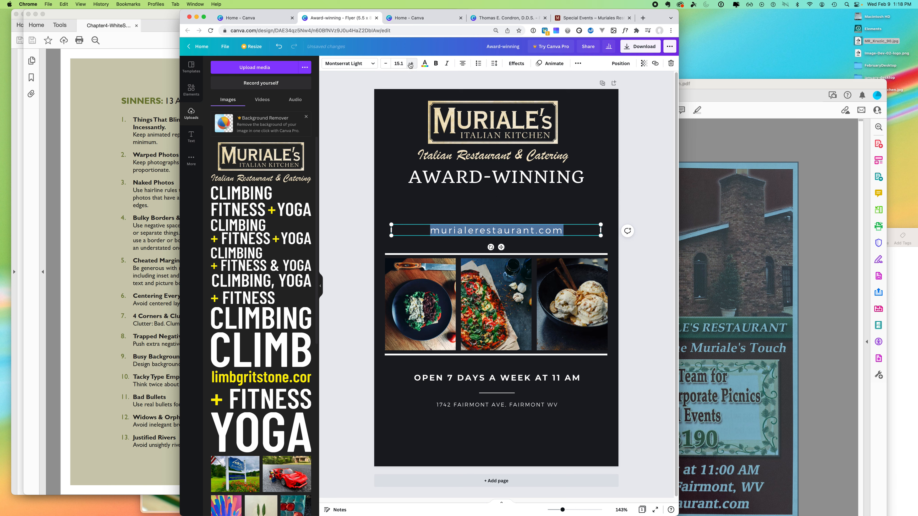
{"action": "left_click", "coordinate": [349, 135]}
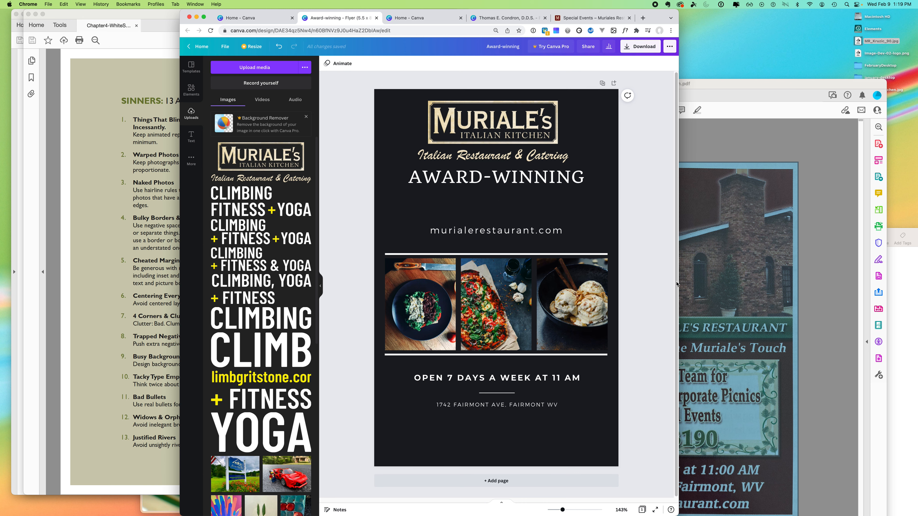
- Insert the missing 's' so the address reads murialesrestaurant.com
{"action": "left_click", "coordinate": [754, 385]}
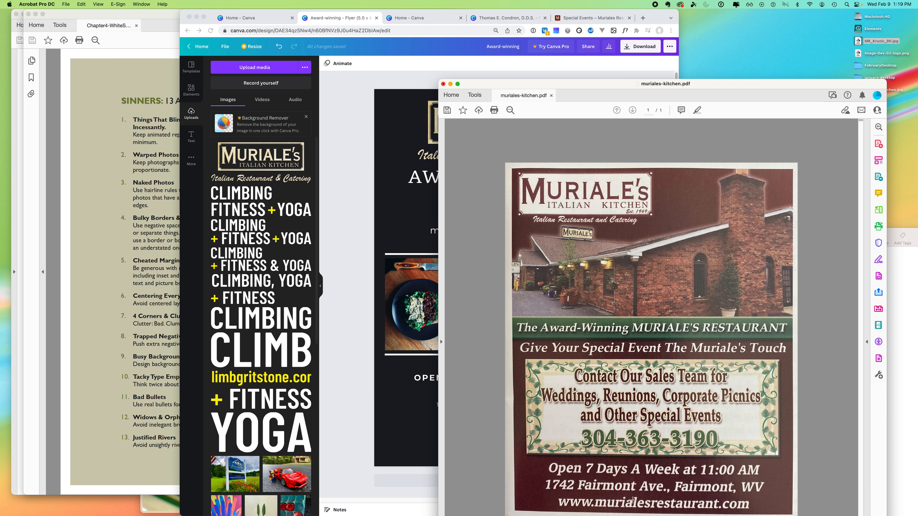
{"action": "left_click", "coordinate": [378, 240]}
{"action": "left_click", "coordinate": [506, 230]}
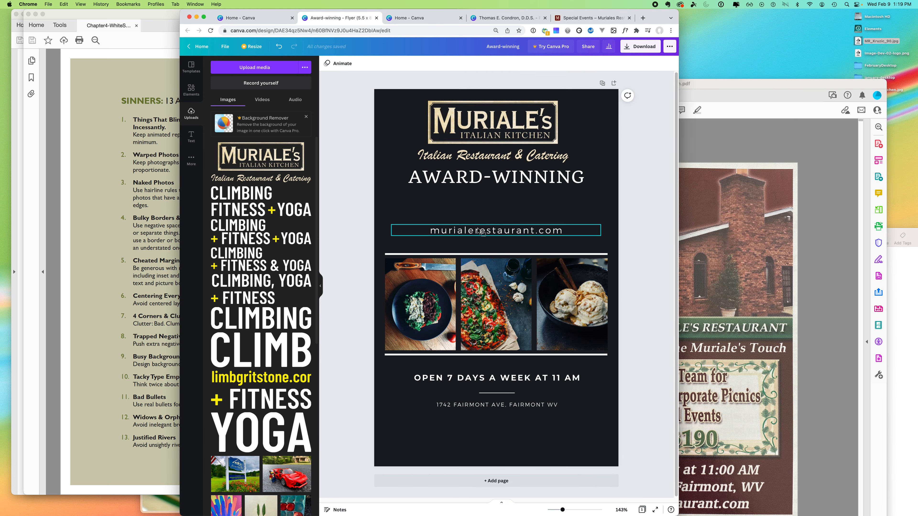
{"action": "left_click", "coordinate": [476, 230]}
{"action": "type", "text": "s"}
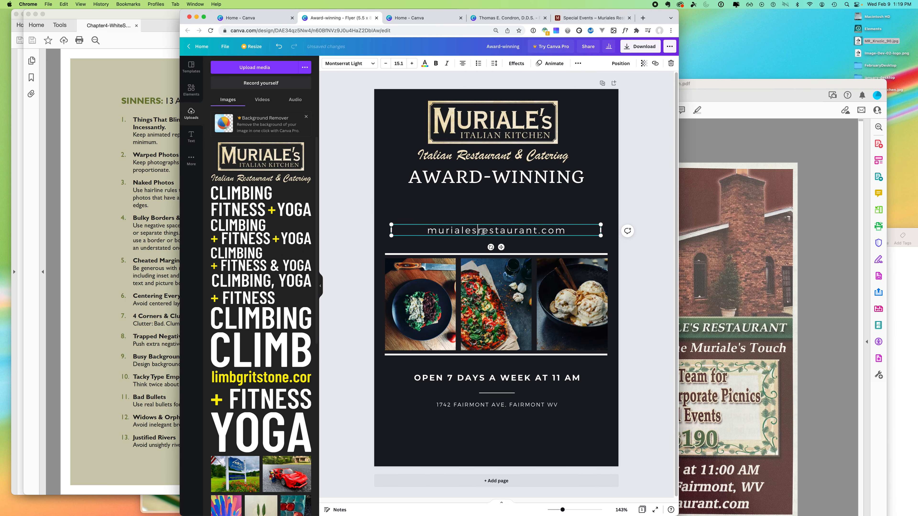
{"action": "triple_click", "coordinate": [487, 230]}
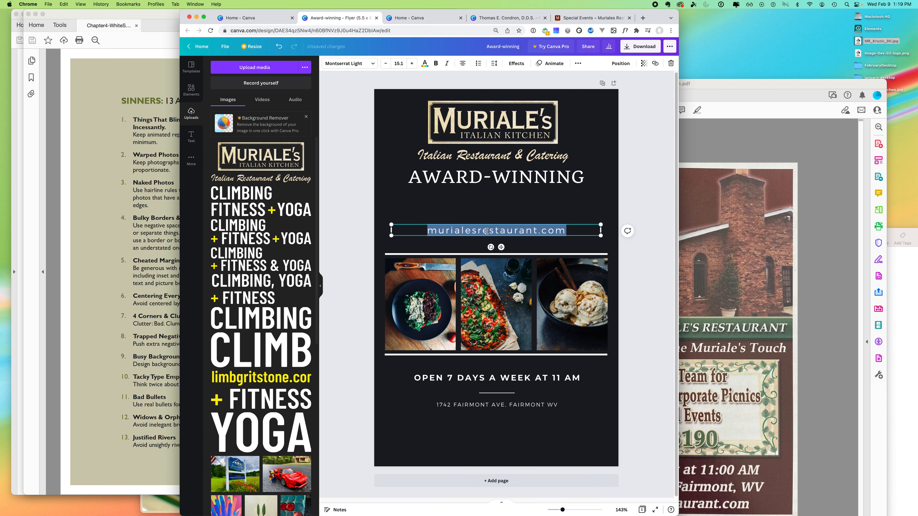
{"action": "left_click", "coordinate": [373, 64]}
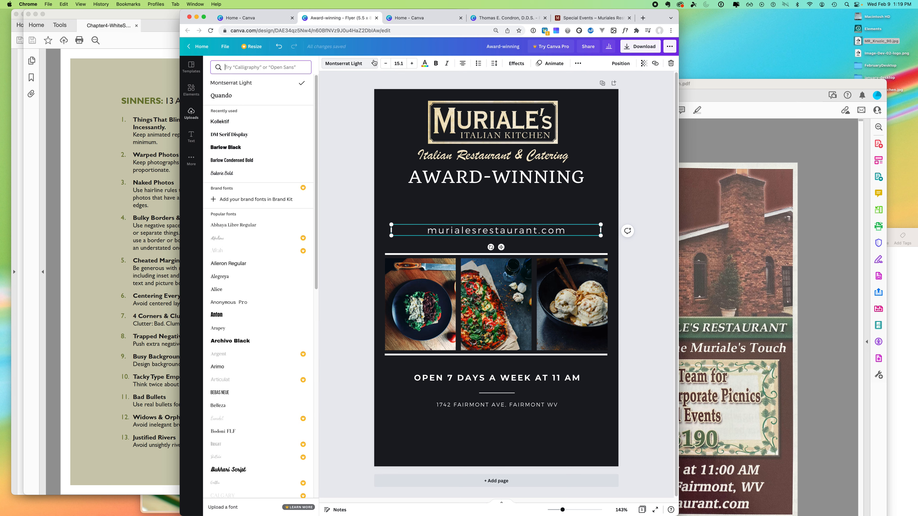
- Try Barlow Black, Archivo Black, Lovelo and Anton fonts on the web address
{"action": "left_click", "coordinate": [228, 147]}
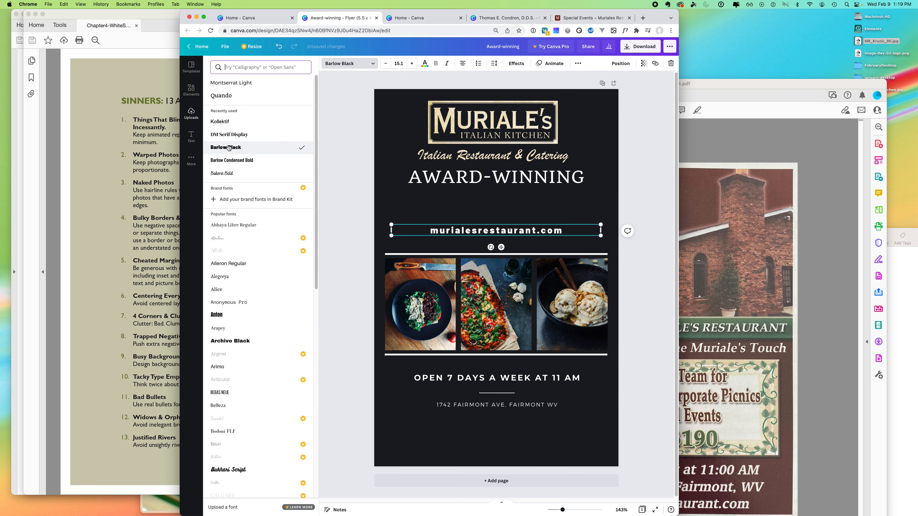
{"action": "left_click", "coordinate": [232, 341]}
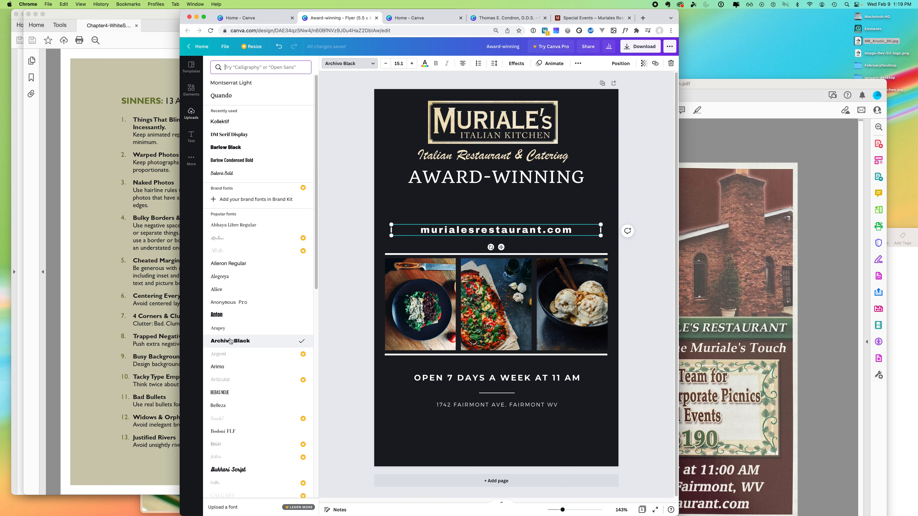
{"action": "left_click_drag", "start_coordinate": [310, 237], "coordinate": [302, 332]}
{"action": "scroll", "coordinate": [283, 380], "scroll_direction": "down", "scroll_amount": 4}
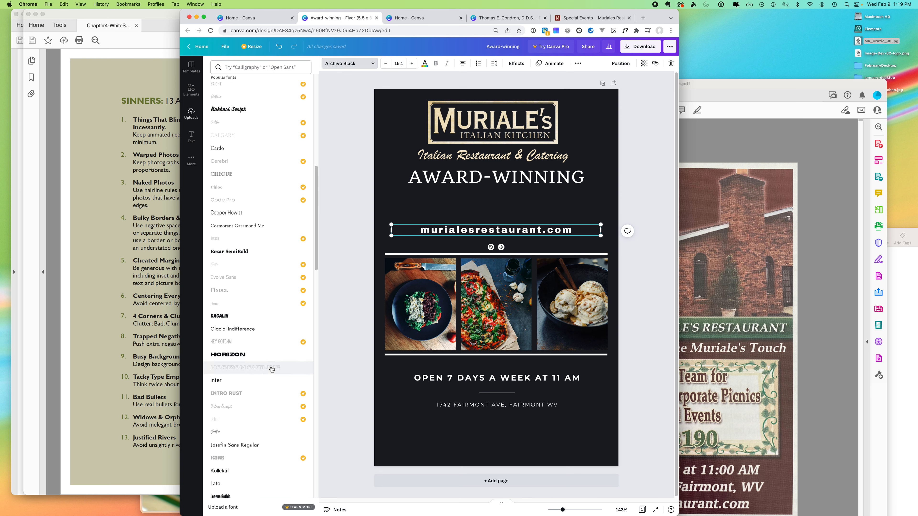
{"action": "left_click_drag", "start_coordinate": [315, 264], "coordinate": [309, 305]}
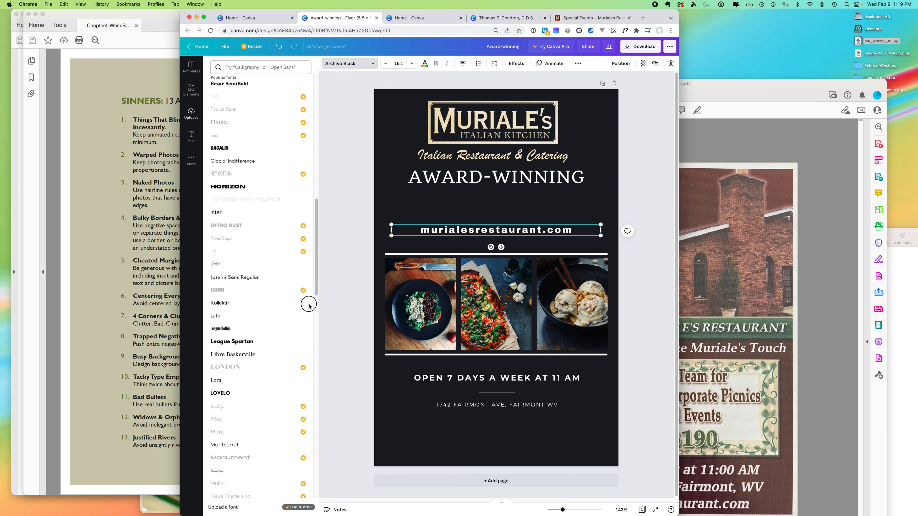
{"action": "scroll", "coordinate": [280, 336], "scroll_direction": "down", "scroll_amount": 3}
{"action": "left_click", "coordinate": [225, 313]}
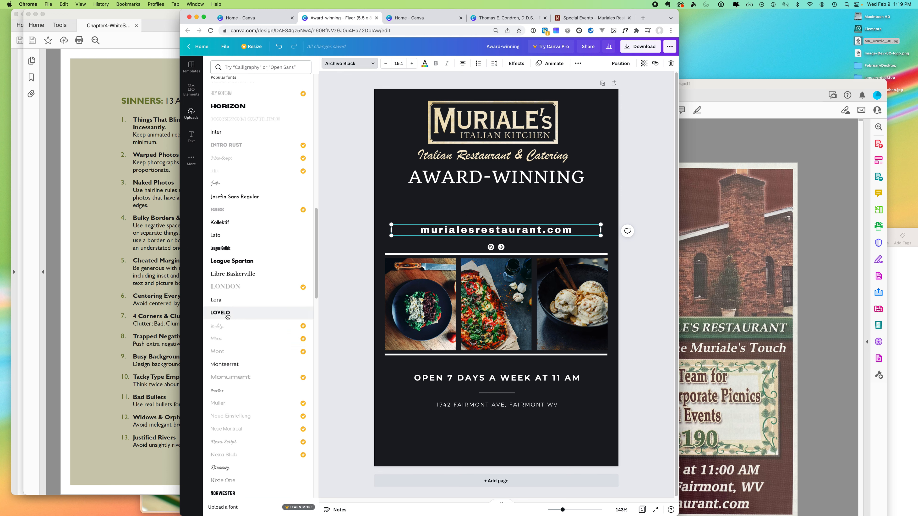
{"action": "left_click_drag", "start_coordinate": [317, 294], "coordinate": [315, 330]}
{"action": "scroll", "coordinate": [303, 357], "scroll_direction": "down", "scroll_amount": 9}
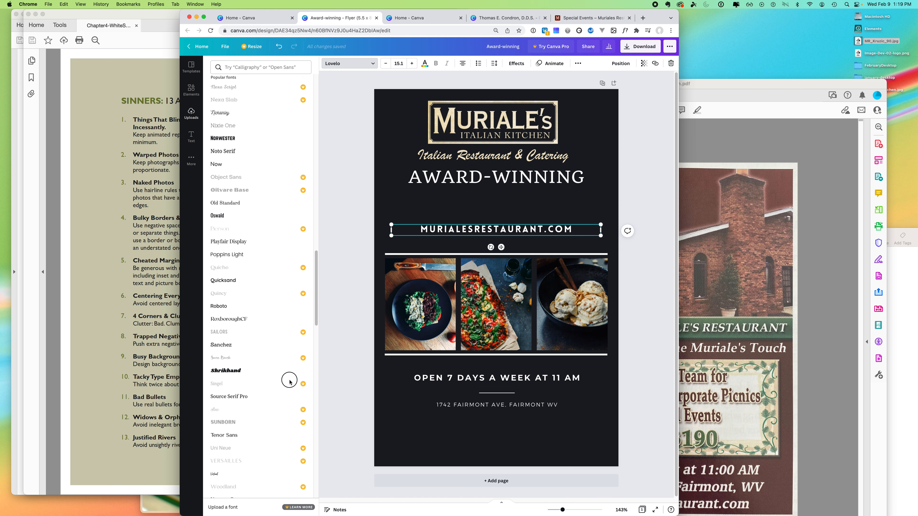
{"action": "scroll", "coordinate": [260, 411], "scroll_direction": "down", "scroll_amount": 15}
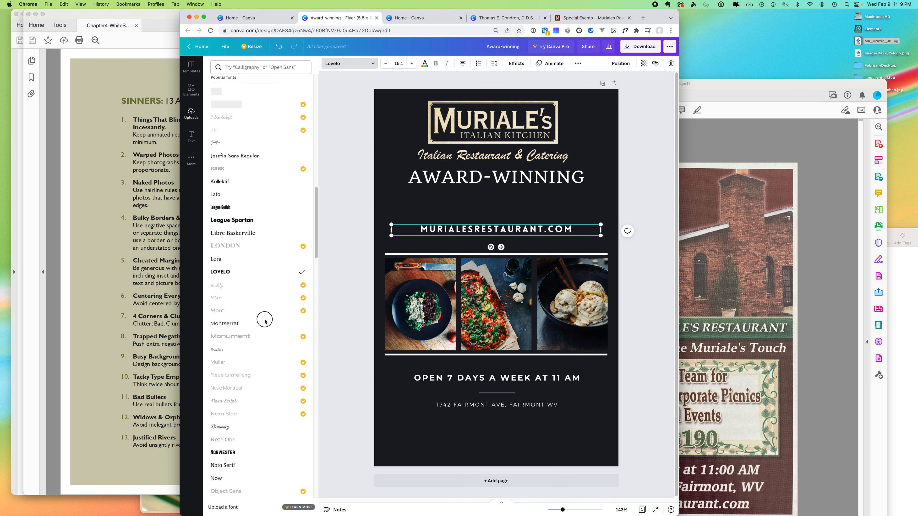
{"action": "scroll", "coordinate": [266, 284], "scroll_direction": "up", "scroll_amount": 10}
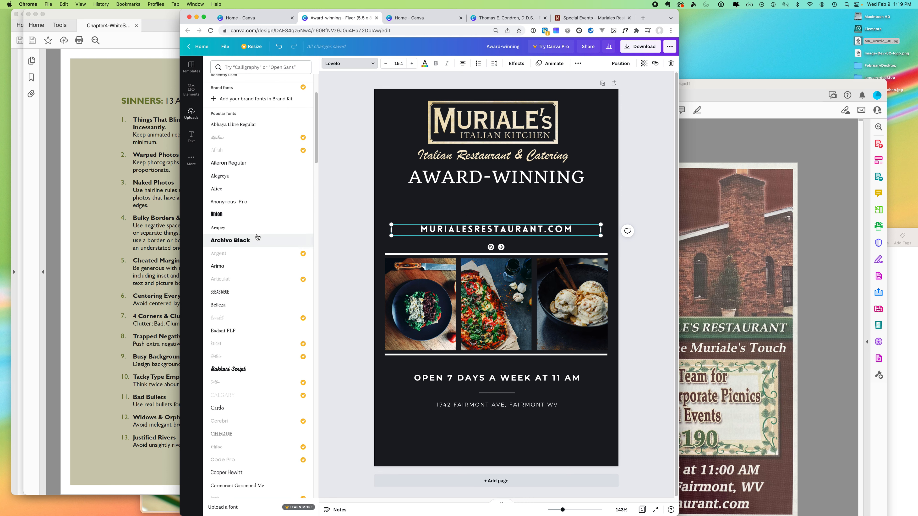
{"action": "left_click", "coordinate": [218, 215]}
- Set the address in Archivo Black, move it to the flyer's bottom, then open Special Events
{"action": "left_click", "coordinate": [229, 239]}
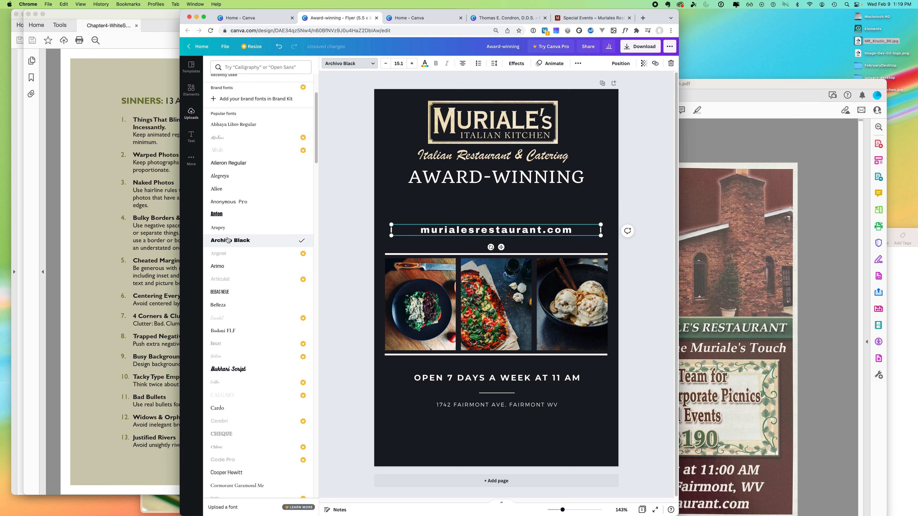
{"action": "left_click", "coordinate": [344, 221]}
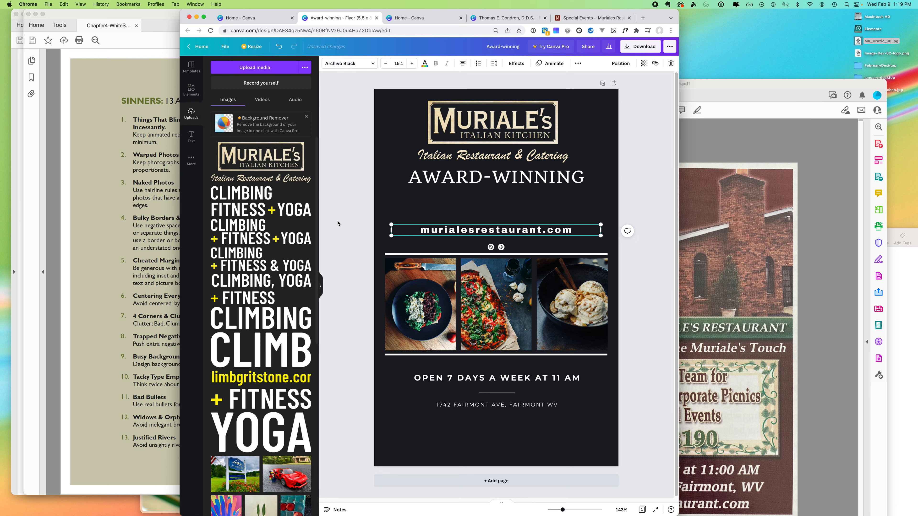
{"action": "left_click", "coordinate": [341, 219]}
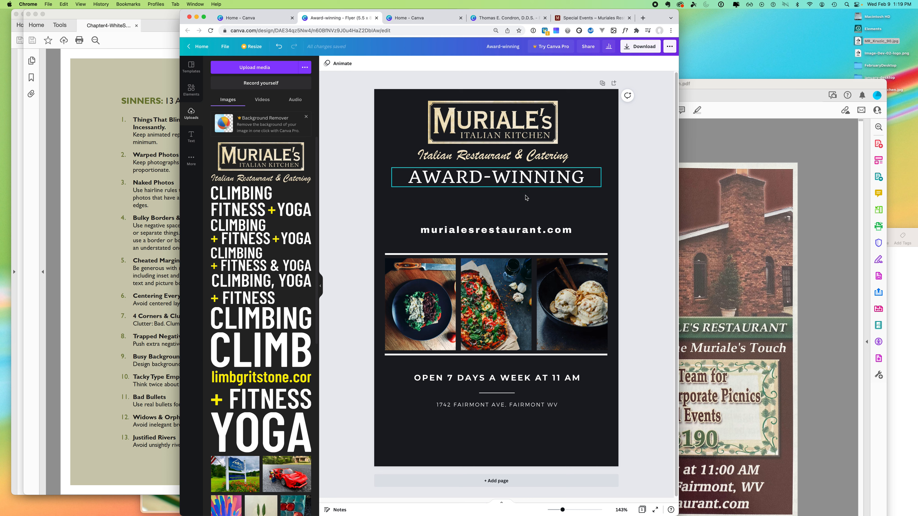
{"action": "left_click_drag", "start_coordinate": [498, 233], "coordinate": [496, 470]}
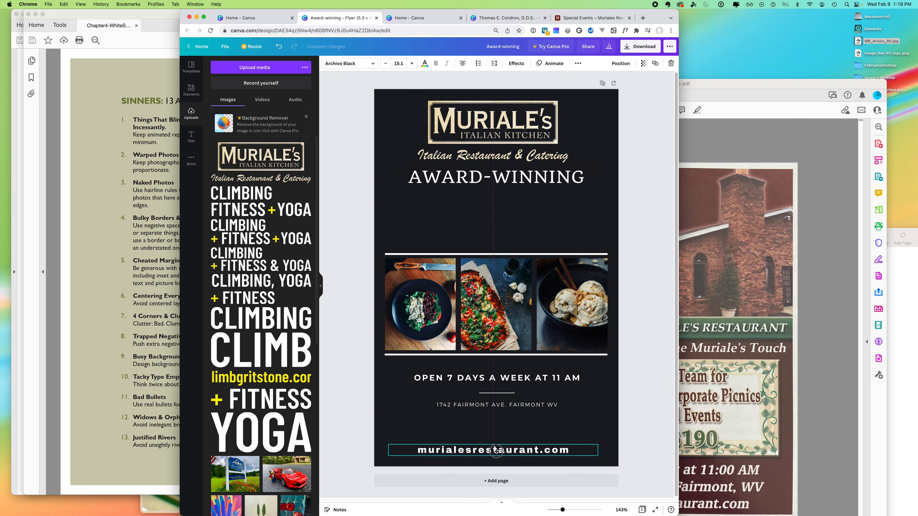
{"action": "left_click", "coordinate": [592, 18]}
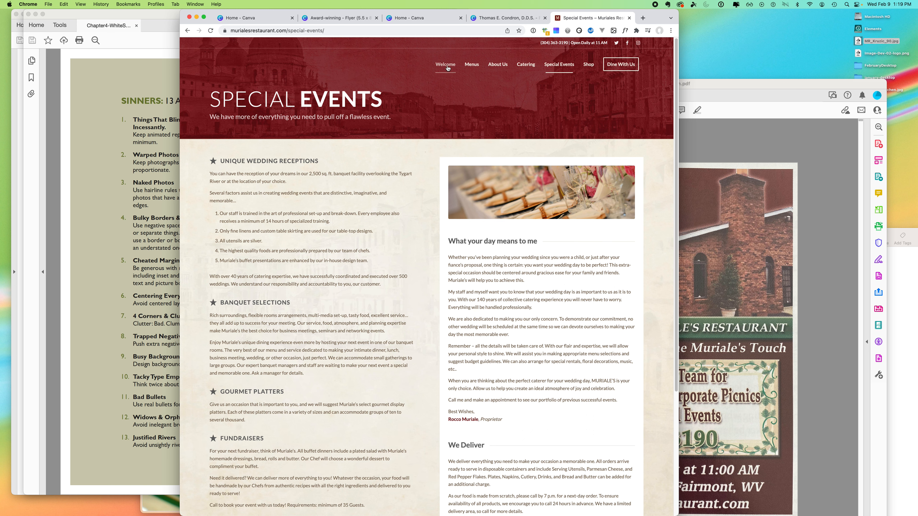
- View the restaurant website's home page, then return to the Award-winning Flyer design
{"action": "left_click", "coordinate": [440, 68]}
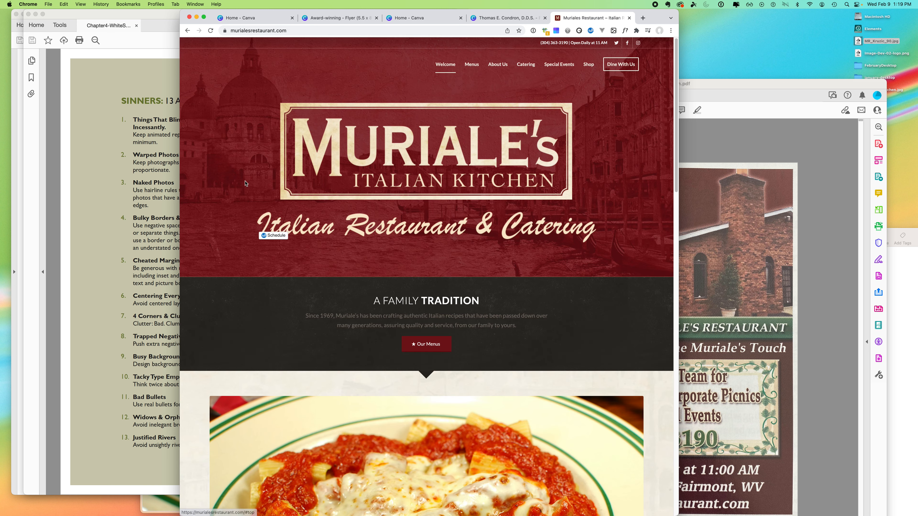
{"action": "left_click", "coordinate": [338, 18]}
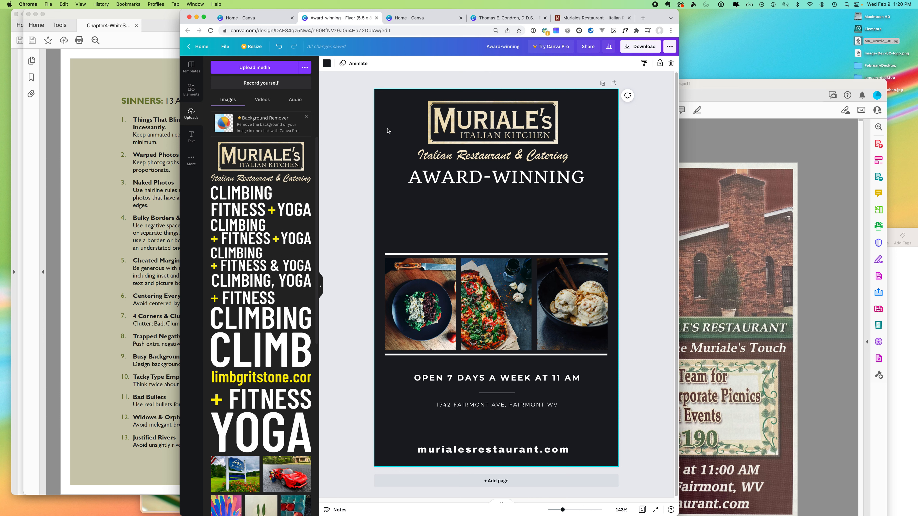
- Try a brown page background and browse the photo colours before choosing a custom colour
{"action": "left_click", "coordinate": [327, 64]}
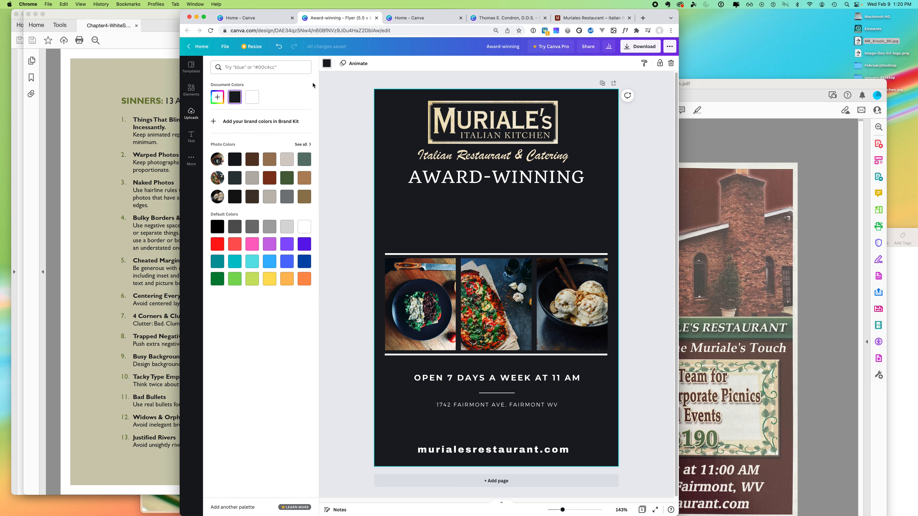
{"action": "left_click", "coordinate": [269, 181]}
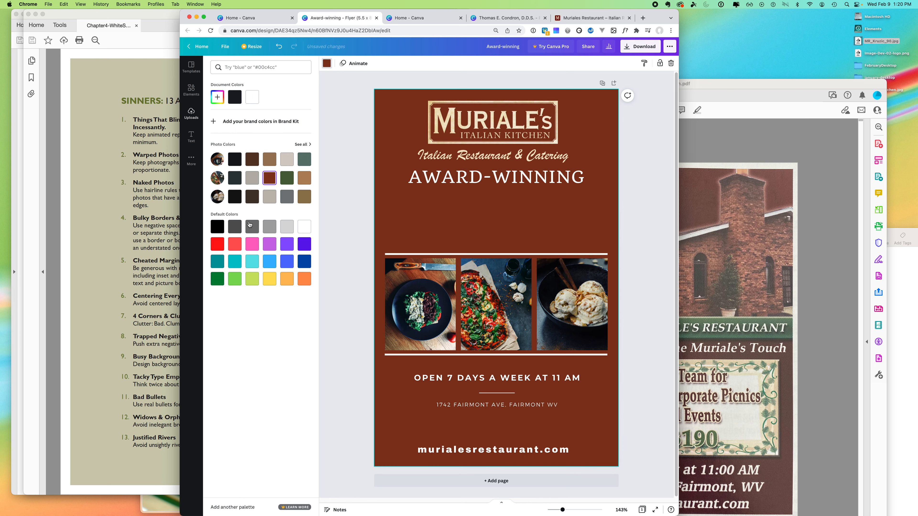
{"action": "left_click", "coordinate": [304, 145]}
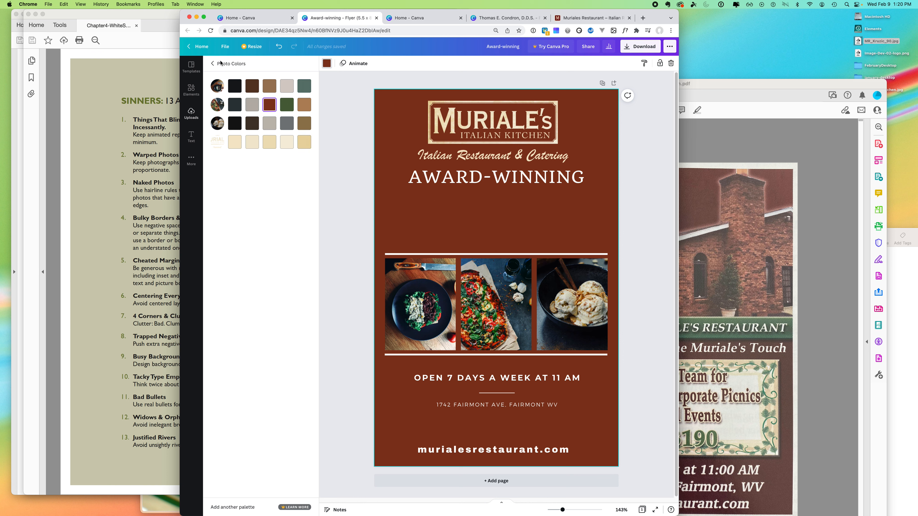
{"action": "left_click", "coordinate": [212, 64]}
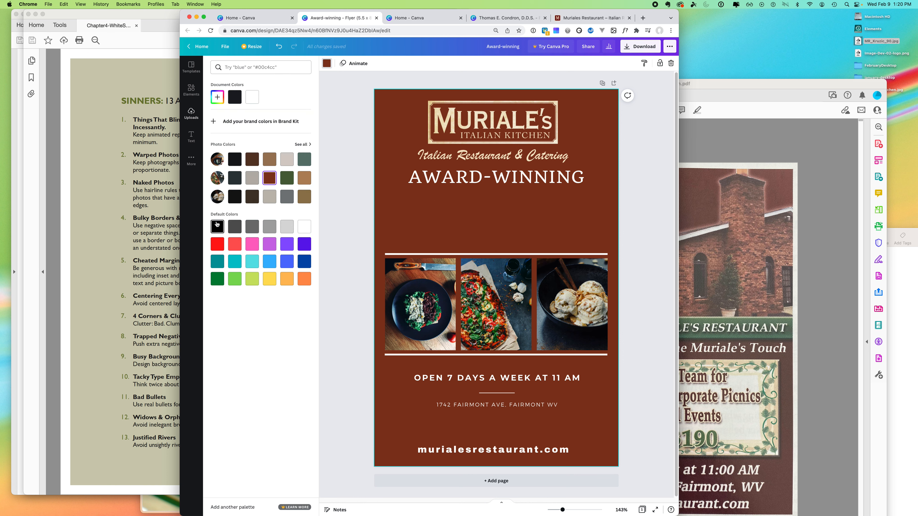
{"action": "left_click", "coordinate": [217, 97]}
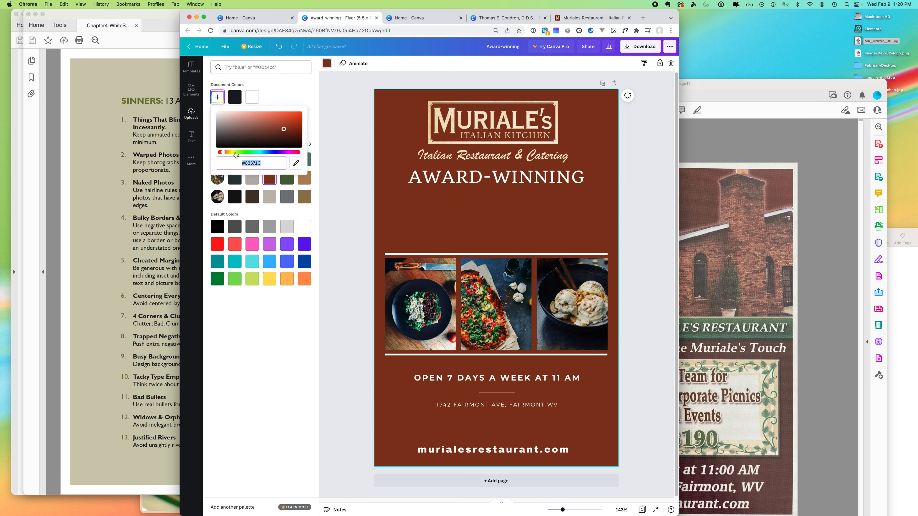
- Tune the custom colour to deep red #991A1A and start a photo upload from the computer
{"action": "left_click", "coordinate": [219, 153]}
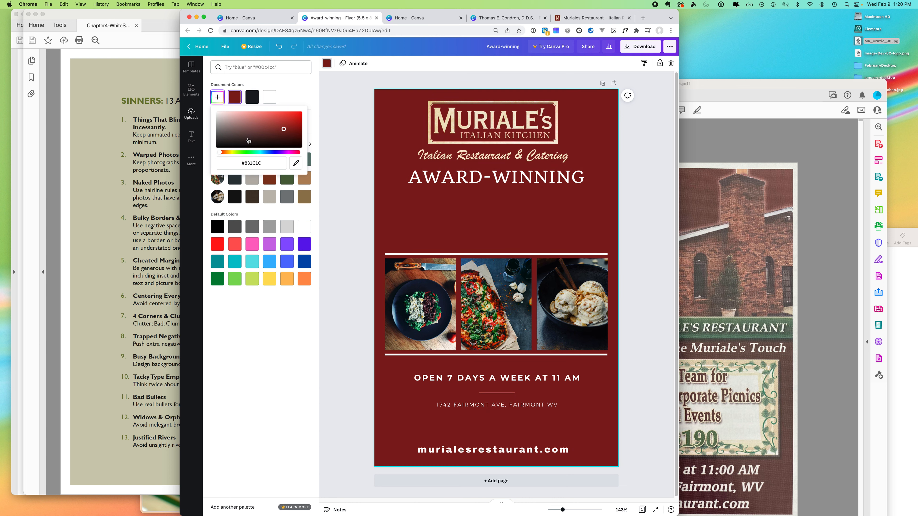
{"action": "left_click", "coordinate": [291, 123]}
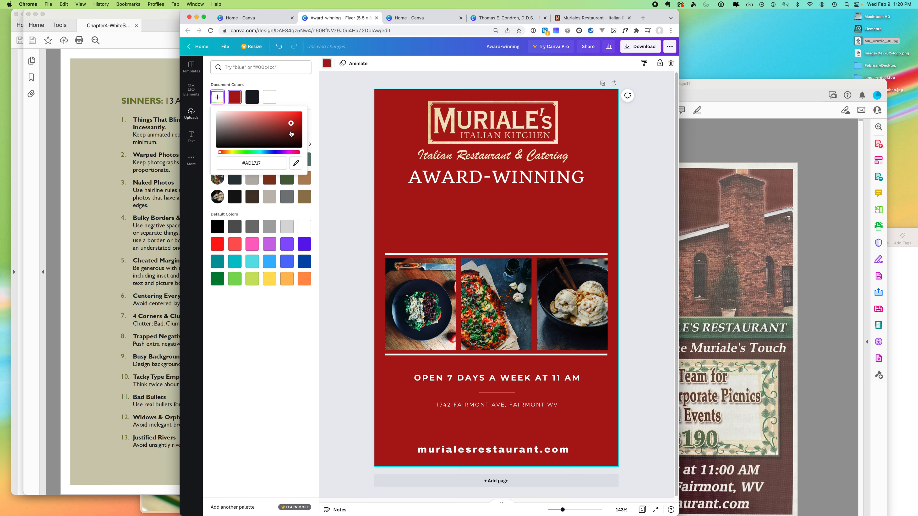
{"action": "left_click", "coordinate": [292, 129]}
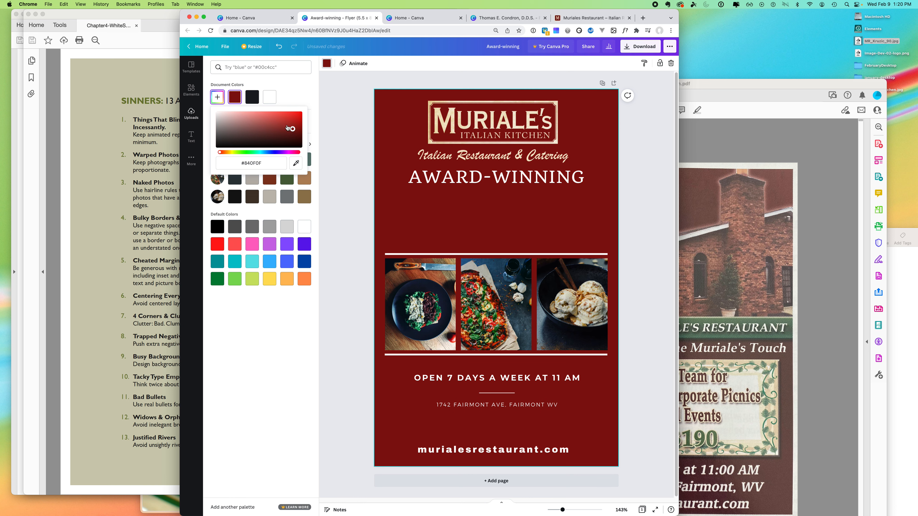
{"action": "left_click", "coordinate": [287, 125]}
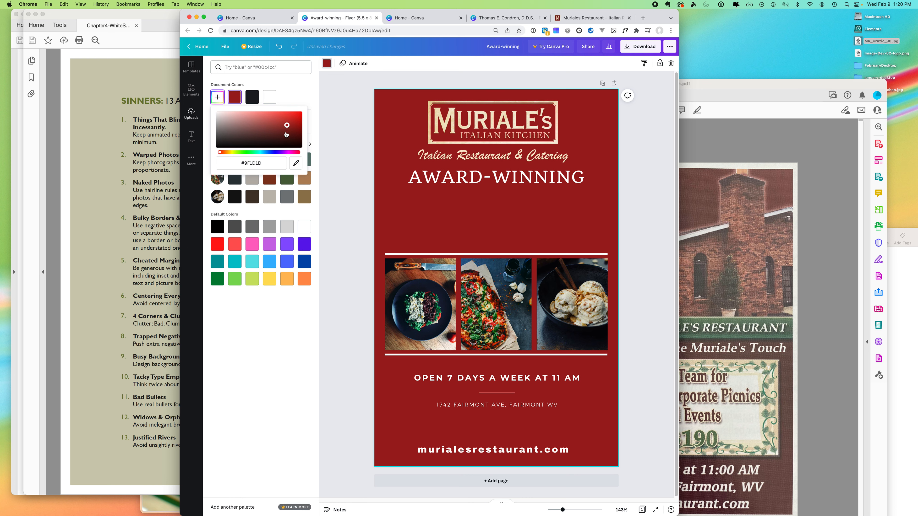
{"action": "left_click", "coordinate": [286, 130]}
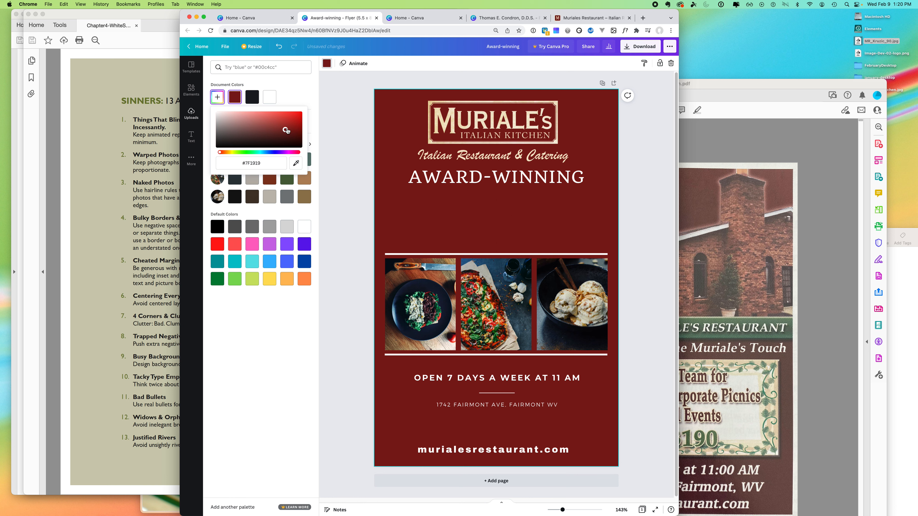
{"action": "left_click", "coordinate": [288, 127]}
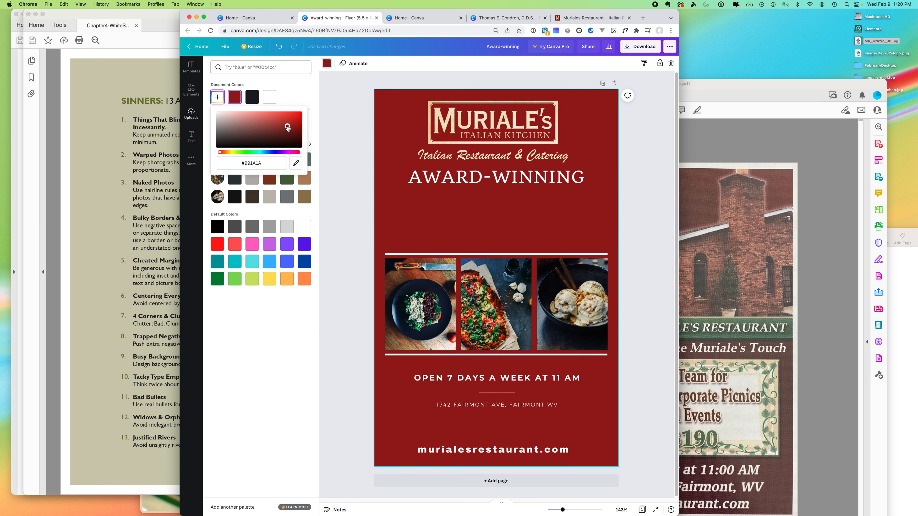
{"action": "left_click", "coordinate": [327, 171]}
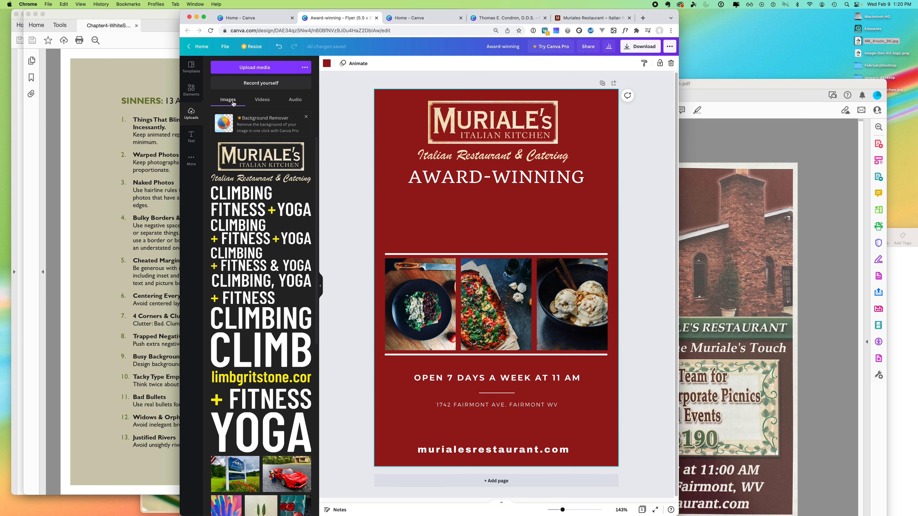
{"action": "left_click", "coordinate": [253, 67]}
- Upload MR_Kruzic_90.jpg and drop the lasagna photo into the flyer's middle photo frame
{"action": "left_click", "coordinate": [255, 185]}
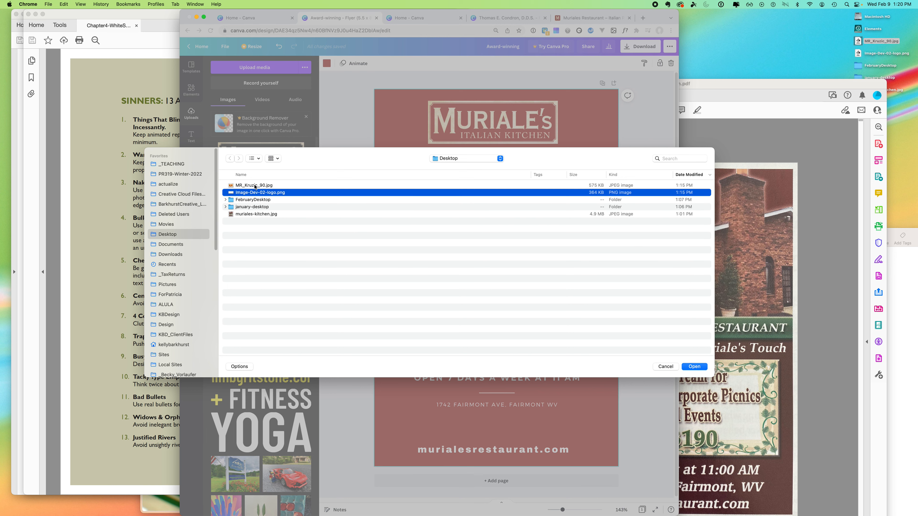
{"action": "left_click", "coordinate": [695, 367]}
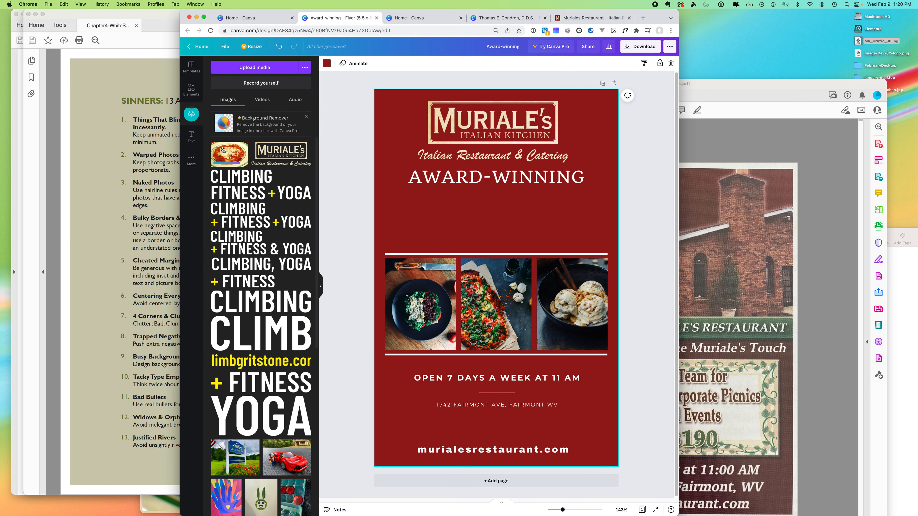
{"action": "left_click_drag", "start_coordinate": [227, 156], "coordinate": [439, 216]}
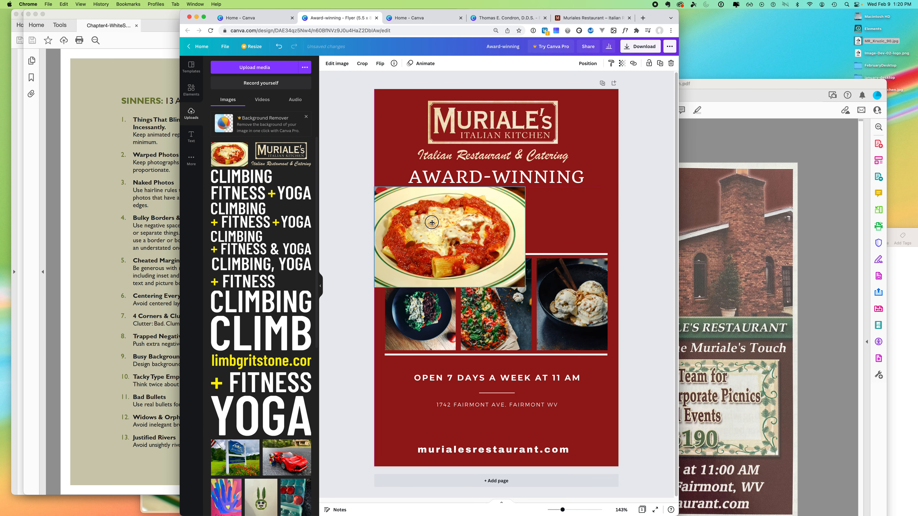
{"action": "left_click_drag", "start_coordinate": [525, 288], "coordinate": [631, 340]}
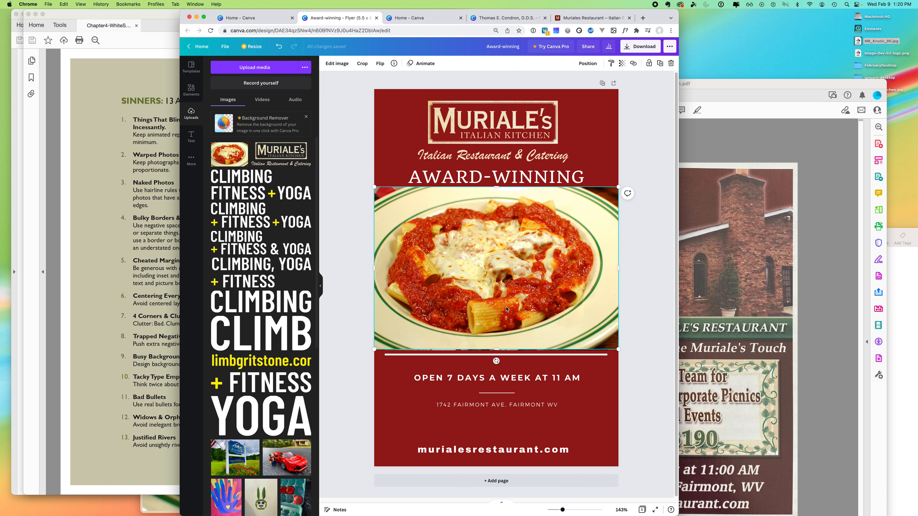
{"action": "left_click_drag", "start_coordinate": [506, 309], "coordinate": [517, 286]}
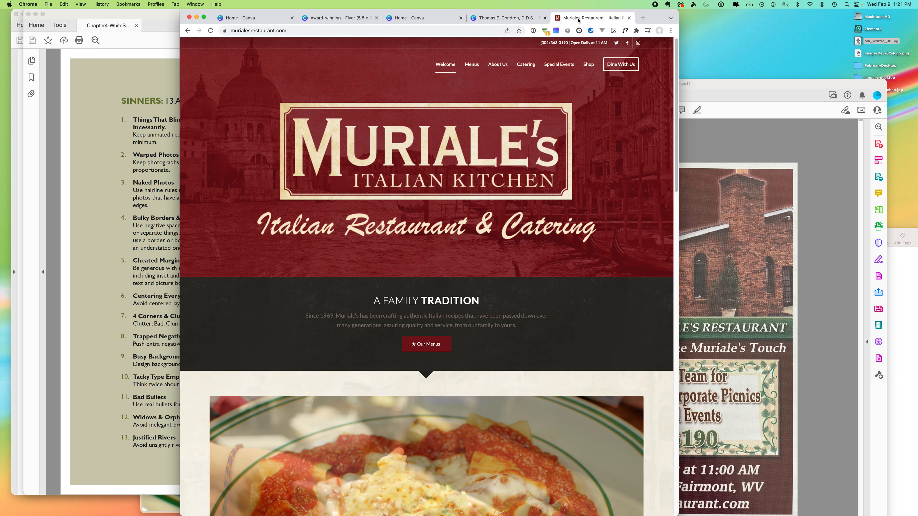
- Save the soup photo from Muriale's restaurant website to the desktop
{"action": "left_click", "coordinate": [588, 18]}
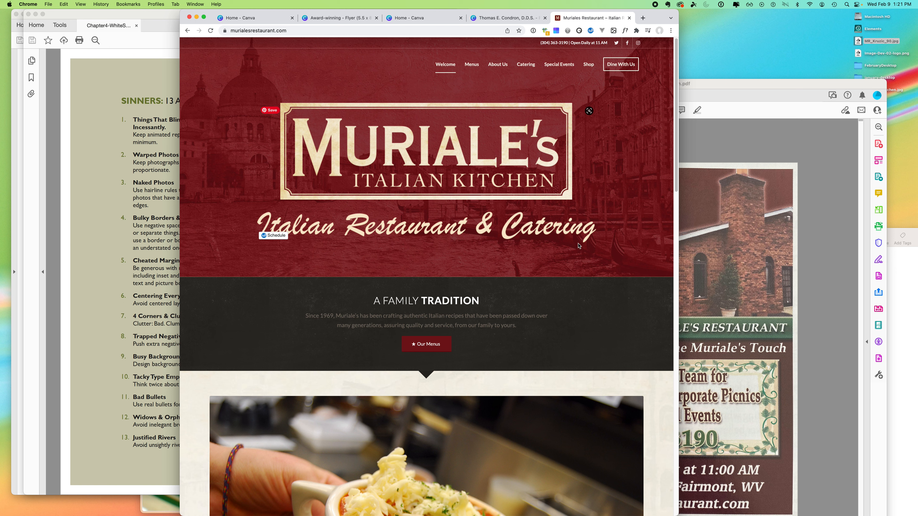
{"action": "left_click_drag", "start_coordinate": [675, 130], "coordinate": [645, 231]}
{"action": "left_click_drag", "start_coordinate": [444, 244], "coordinate": [737, 70]}
{"action": "left_click", "coordinate": [627, 230]}
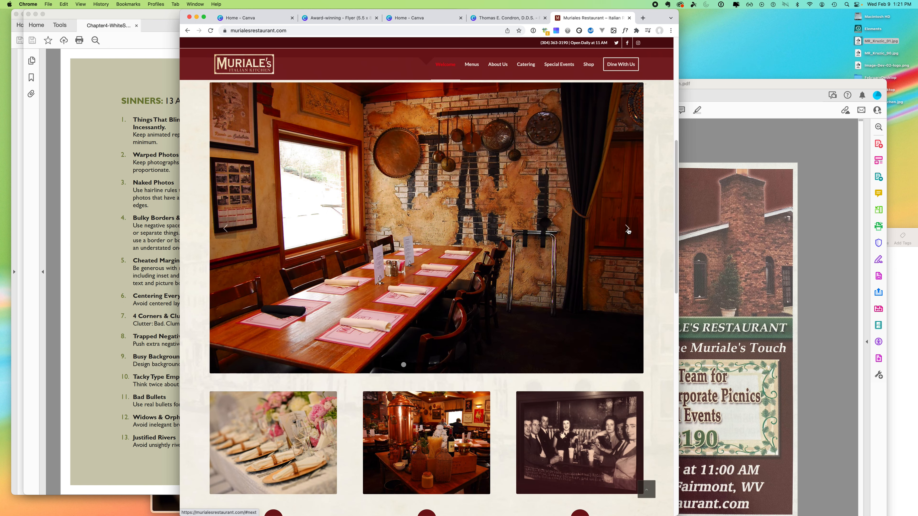
- Advance the website slideshow to the grilled steak photo, save it to the desktop, and return to Canva
{"action": "left_click", "coordinate": [628, 231]}
{"action": "left_click", "coordinate": [628, 231]}
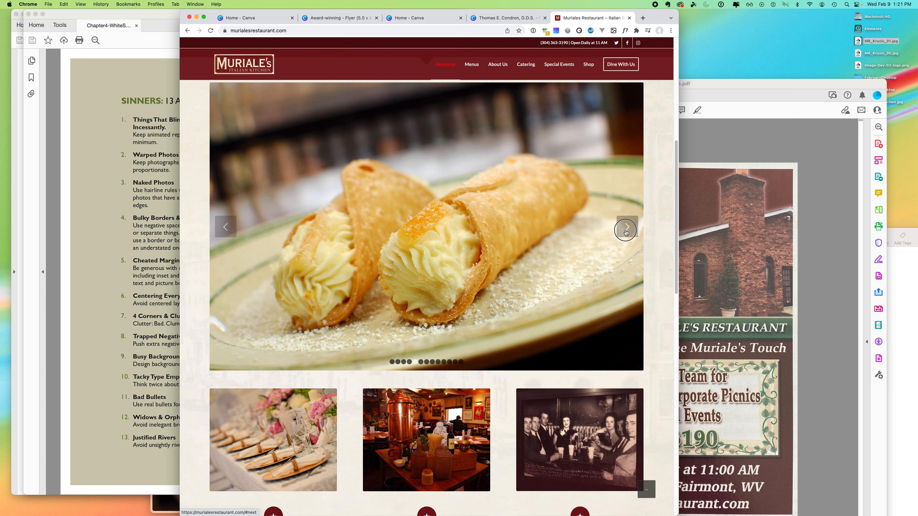
{"action": "left_click", "coordinate": [626, 232]}
{"action": "left_click", "coordinate": [626, 233]}
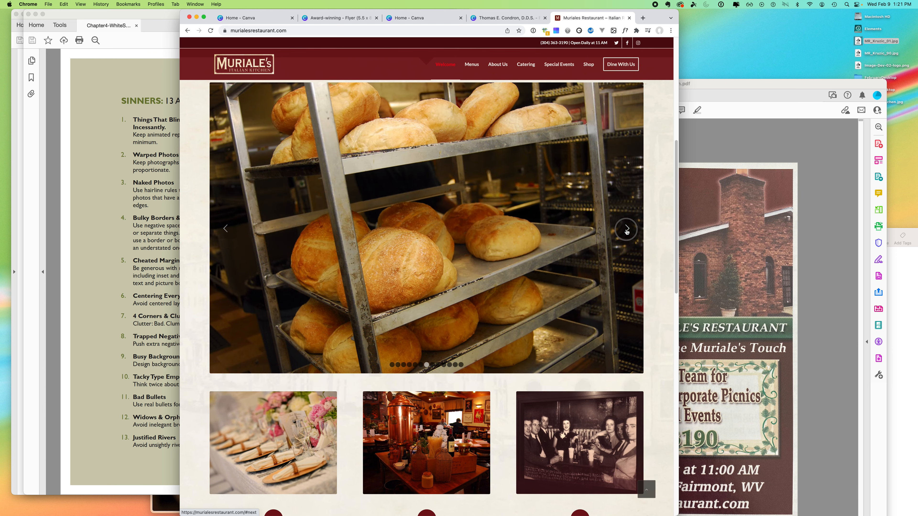
{"action": "left_click", "coordinate": [627, 232]}
{"action": "left_click", "coordinate": [626, 232]}
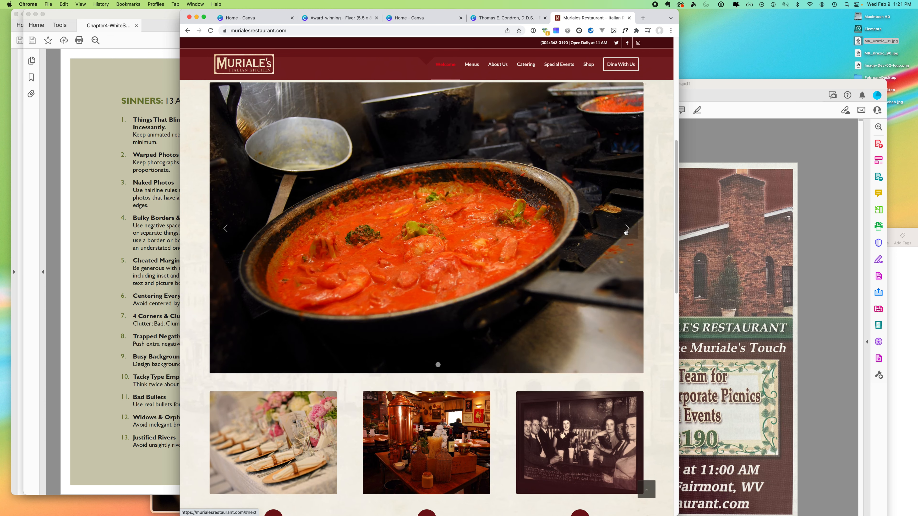
{"action": "left_click", "coordinate": [245, 230]}
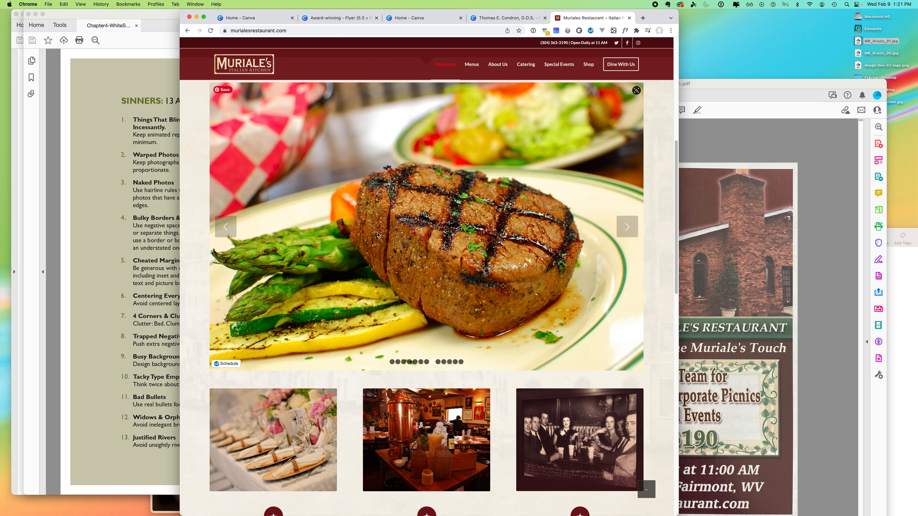
{"action": "left_click_drag", "start_coordinate": [379, 235], "coordinate": [763, 43]}
{"action": "left_click", "coordinate": [263, 19]}
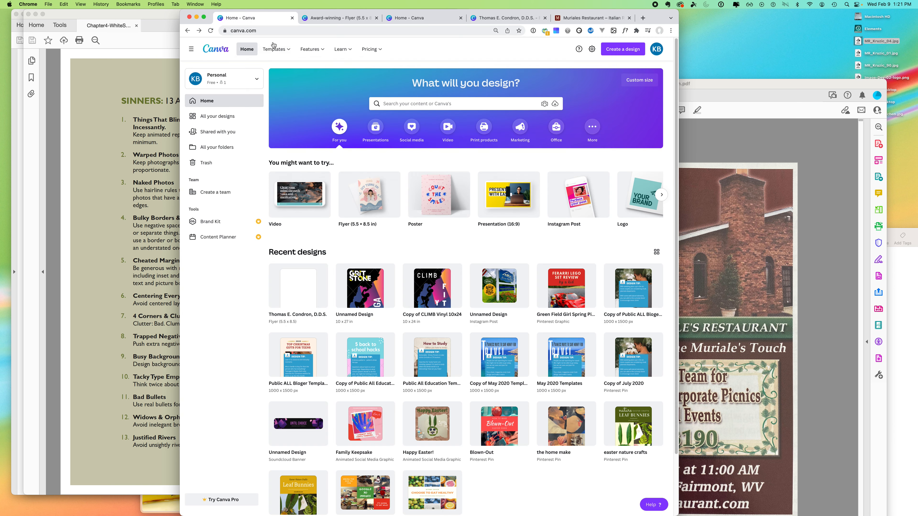
- Upload MR_Kruzic_04.jpg and MR_Kruzic_01.jpg to Canva
{"action": "left_click", "coordinate": [338, 18]}
{"action": "left_click", "coordinate": [260, 68]}
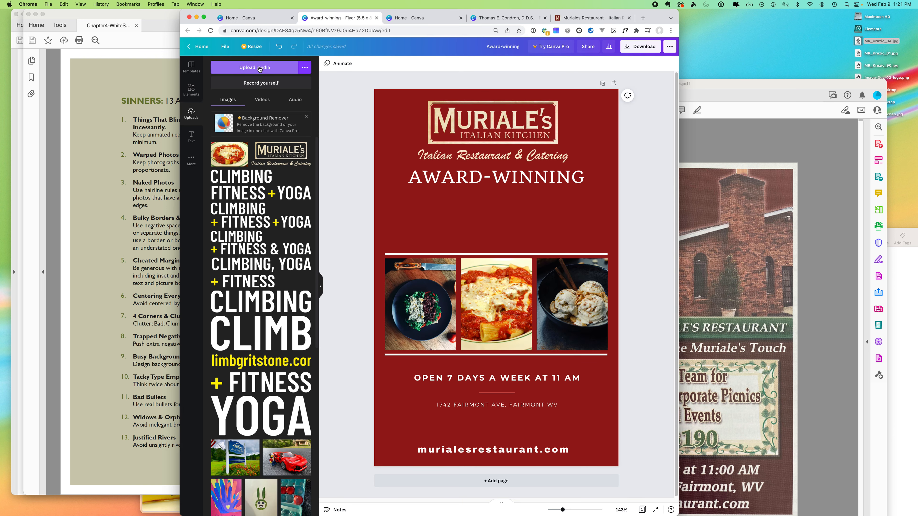
{"action": "left_click", "coordinate": [252, 186]}
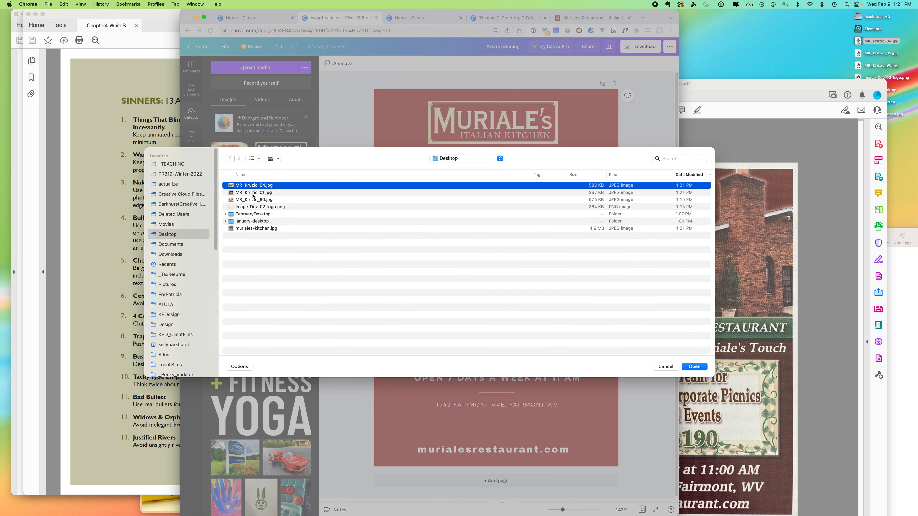
{"action": "left_click", "coordinate": [269, 193], "text": "shift"}
{"action": "left_click", "coordinate": [703, 365]}
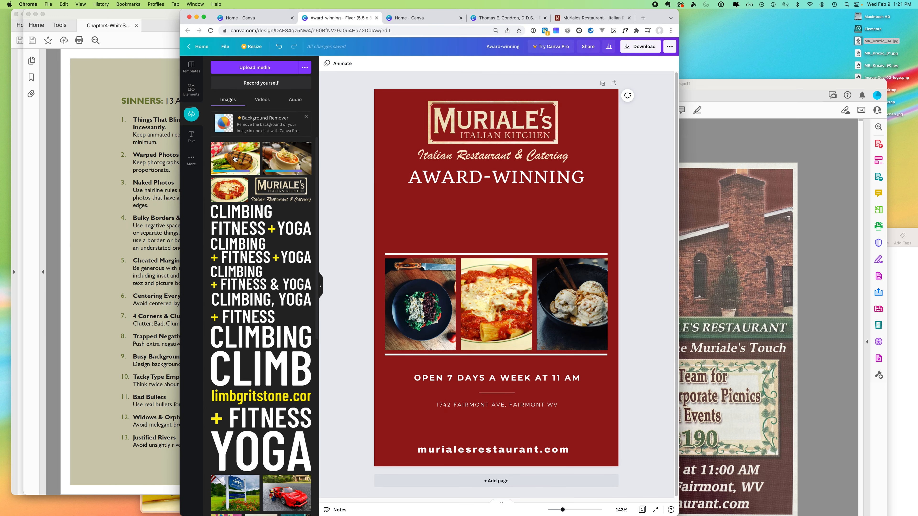
- Put the steak photo in the first frame and the soup photo in the third, then show the original PDF
{"action": "left_click_drag", "start_coordinate": [233, 157], "coordinate": [419, 292]}
{"action": "left_click_drag", "start_coordinate": [285, 161], "coordinate": [558, 296]}
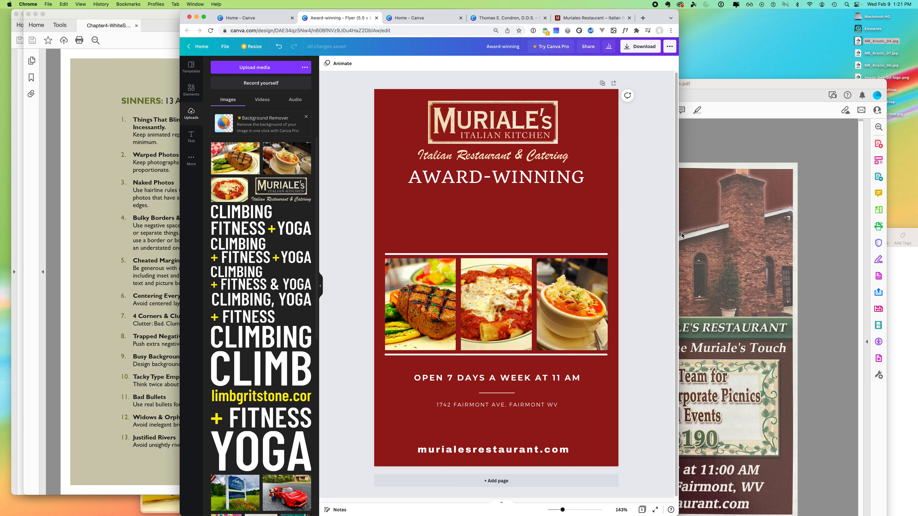
{"action": "left_click", "coordinate": [752, 368]}
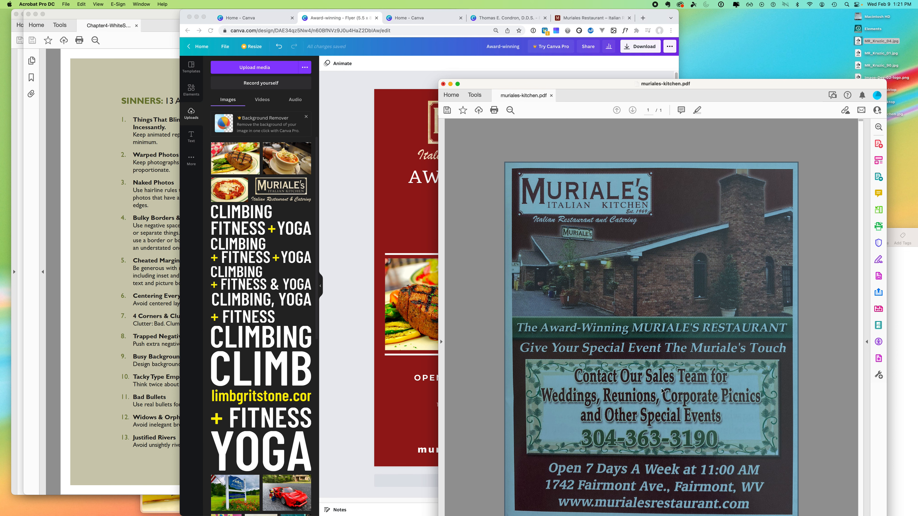
- Move the AWARD-WINNING heading below the photos, just above the opening hours line
{"action": "left_click", "coordinate": [375, 244]}
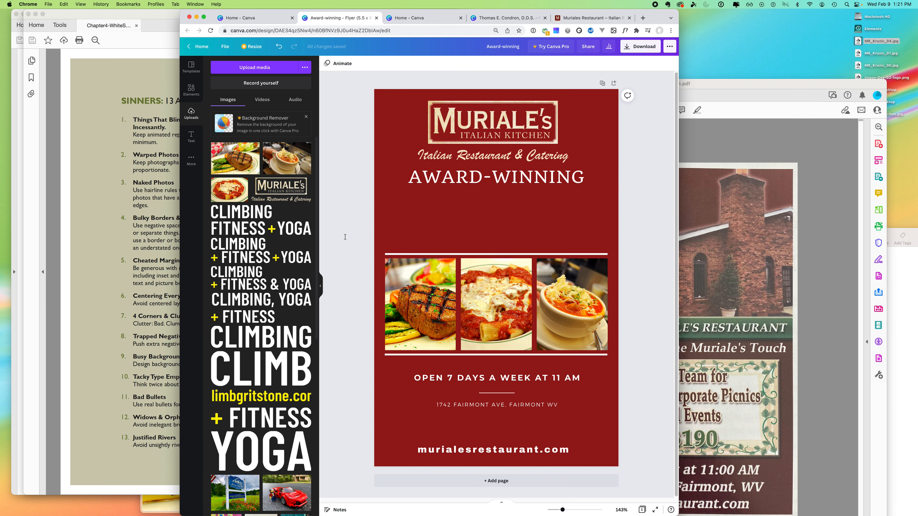
{"action": "left_click", "coordinate": [479, 175]}
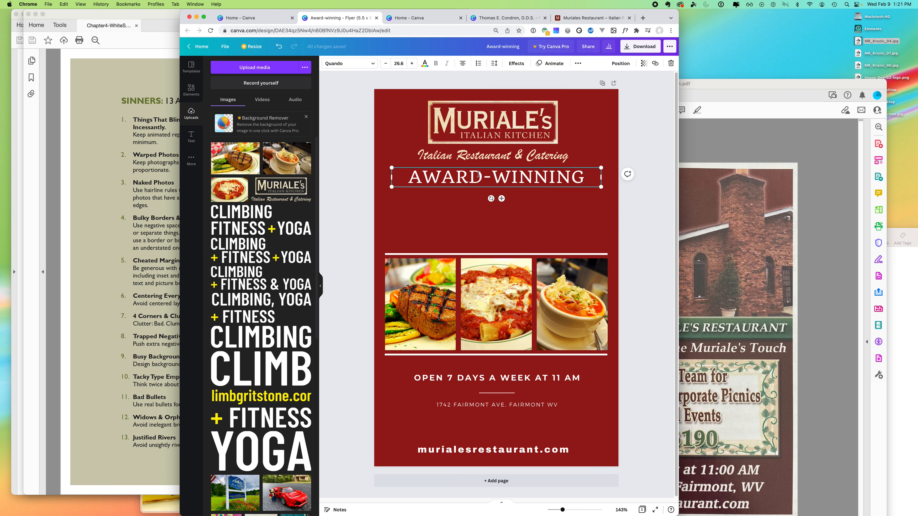
{"action": "left_click", "coordinate": [479, 174]}
{"action": "left_click", "coordinate": [452, 382]}
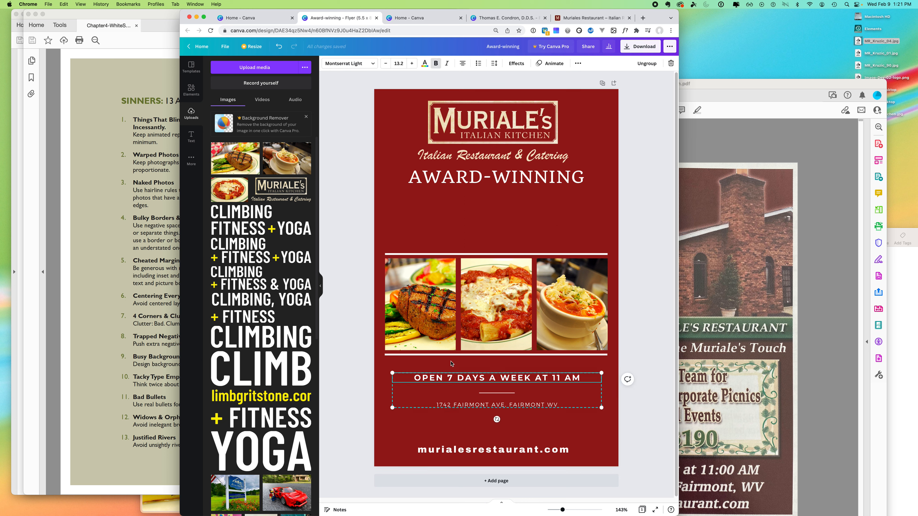
{"action": "left_click_drag", "start_coordinate": [516, 173], "coordinate": [542, 371]}
{"action": "left_click", "coordinate": [570, 388]}
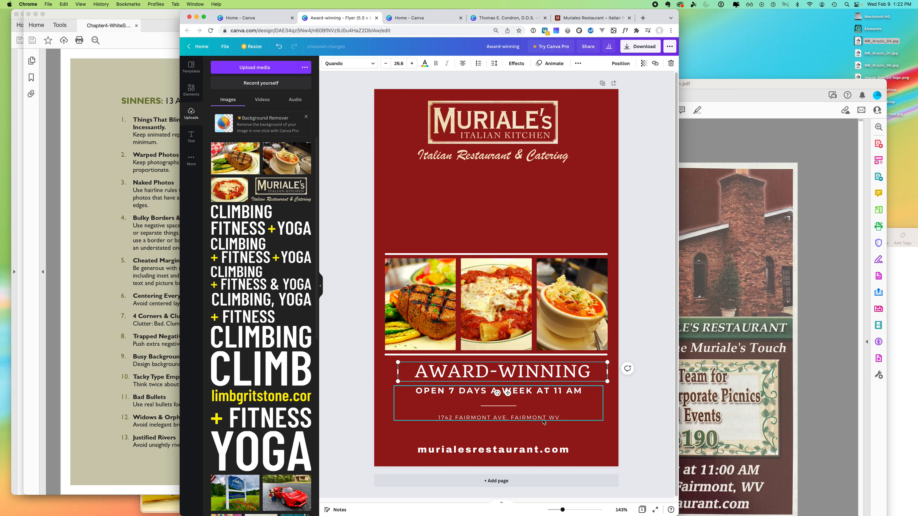
- Nudge the web address up and enlarge its font to size 17.1
{"action": "left_click_drag", "start_coordinate": [524, 450], "coordinate": [527, 439]}
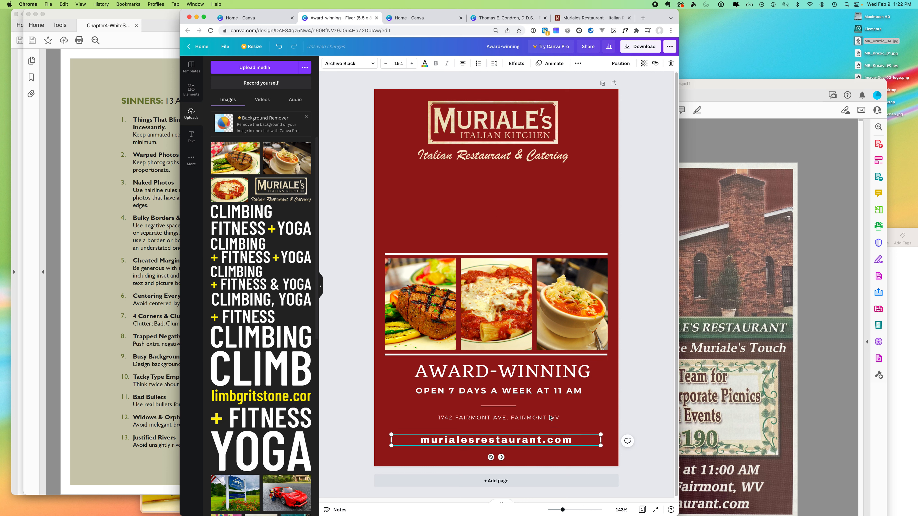
{"action": "left_click", "coordinate": [412, 63]}
{"action": "left_click", "coordinate": [411, 64]}
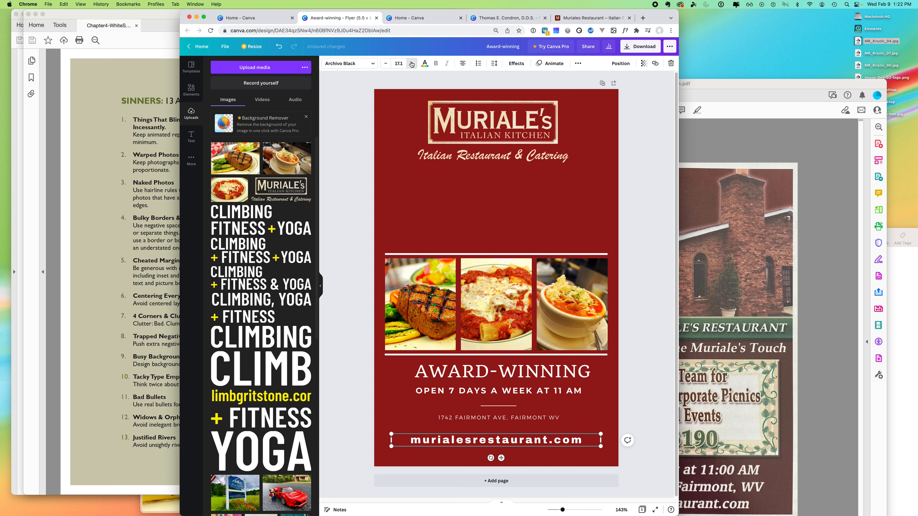
{"action": "left_click", "coordinate": [412, 63]}
{"action": "left_click", "coordinate": [642, 332]}
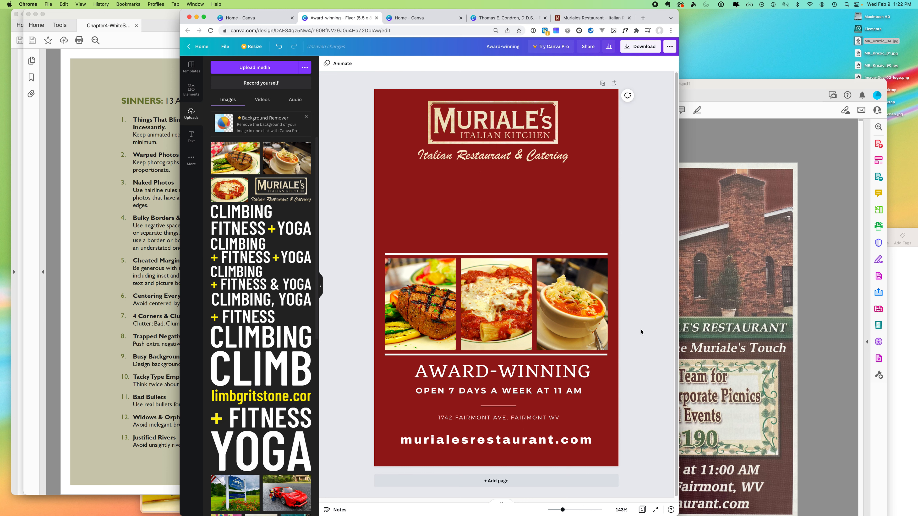
- Move the three-photo food strip and its white rule up beneath the logo
{"action": "left_click", "coordinate": [680, 379]}
{"action": "left_click", "coordinate": [352, 364]}
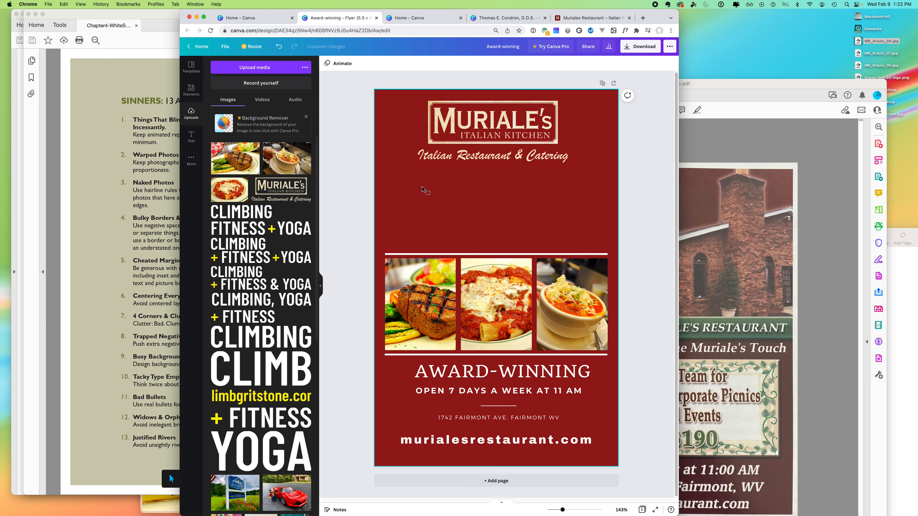
{"action": "left_click", "coordinate": [482, 300]}
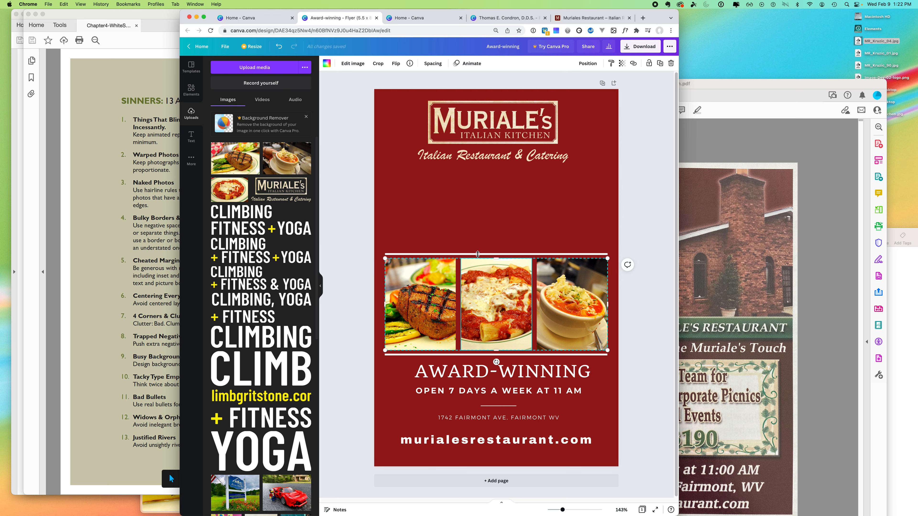
{"action": "left_click_drag", "start_coordinate": [524, 282], "coordinate": [525, 273]}
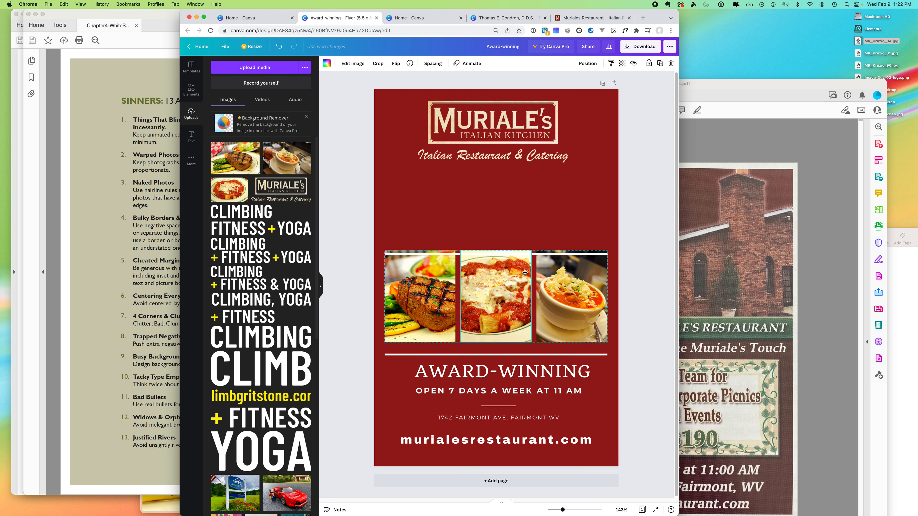
{"action": "key", "text": "super+z"}
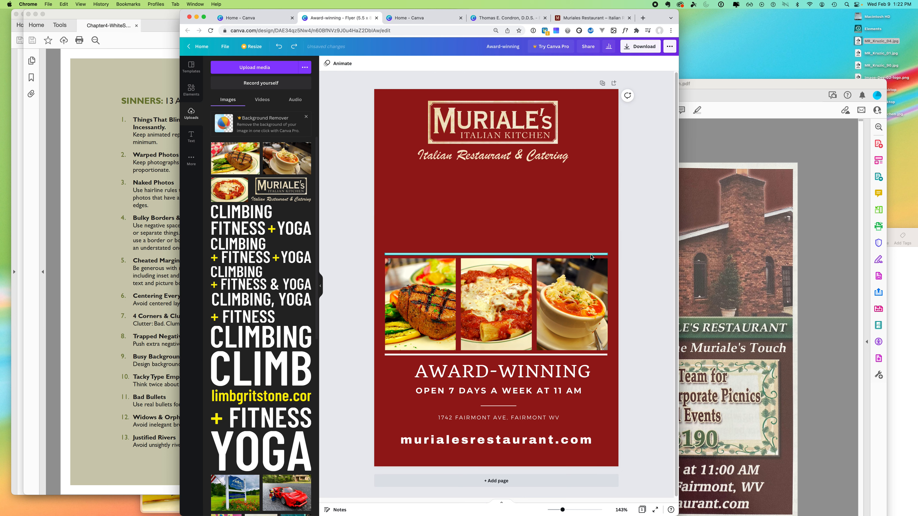
{"action": "left_click", "coordinate": [591, 253], "text": "shift"}
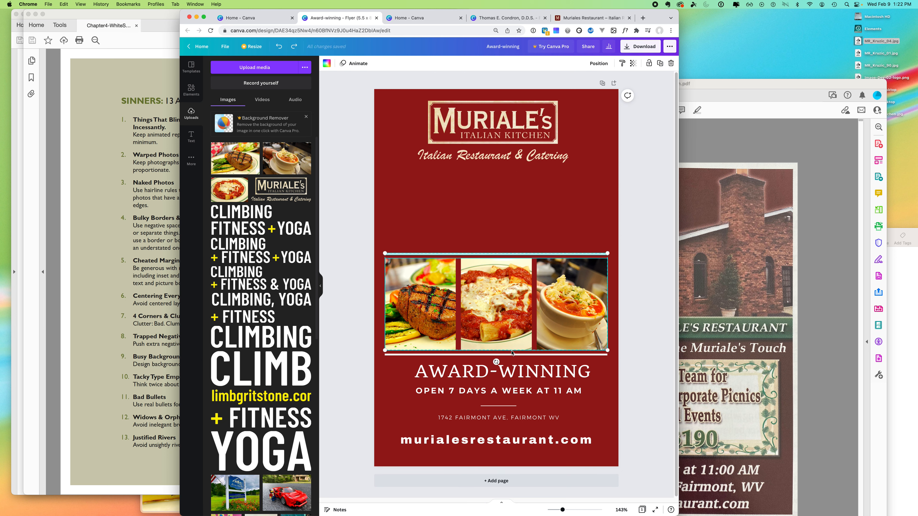
{"action": "left_click_drag", "start_coordinate": [511, 302], "coordinate": [509, 221]}
- Shift the AWARD-WINNING, hours and address text lower, then switch to the restaurant website
{"action": "left_click", "coordinate": [645, 240]}
{"action": "left_click", "coordinate": [510, 373]}
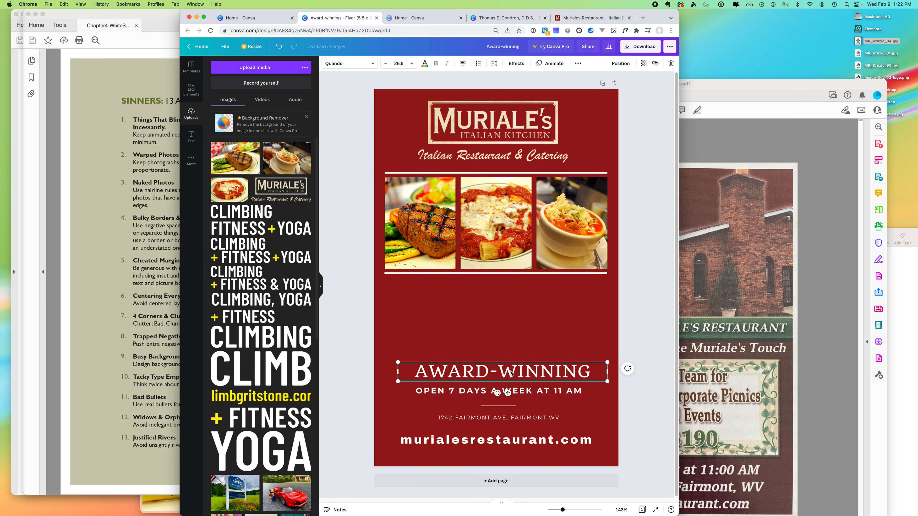
{"action": "left_click", "coordinate": [521, 394], "text": "shift"}
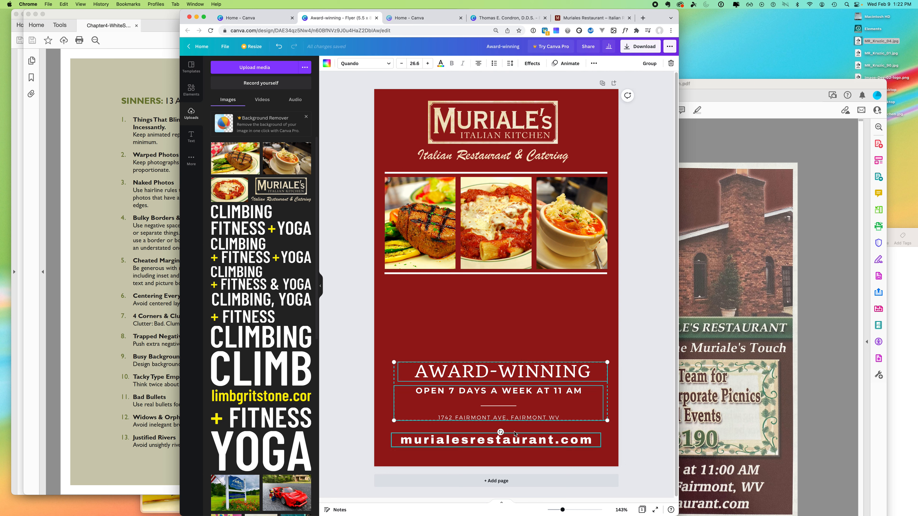
{"action": "mouse_move", "coordinate": [525, 364]}
{"action": "left_mouse_down"}
{"action": "mouse_move", "coordinate": [522, 280]}
{"action": "mouse_move", "coordinate": [523, 381]}
{"action": "left_mouse_up"}
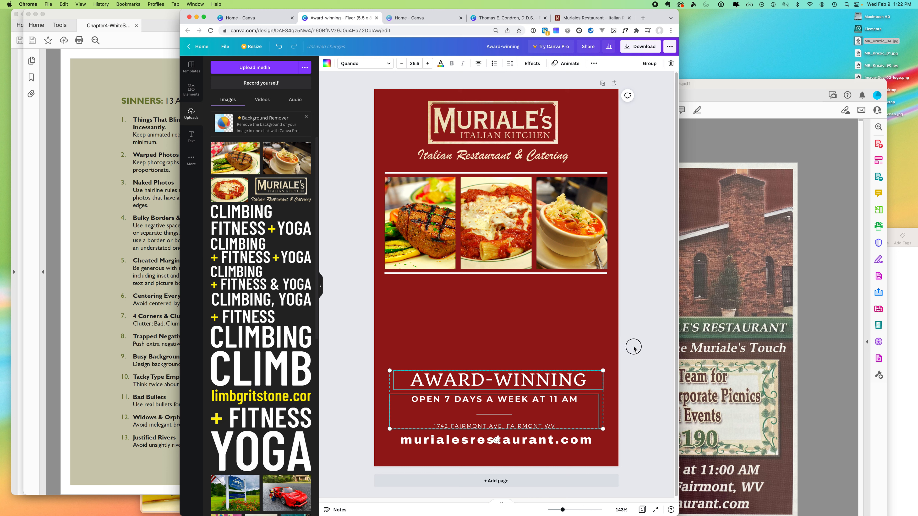
{"action": "left_click", "coordinate": [642, 345]}
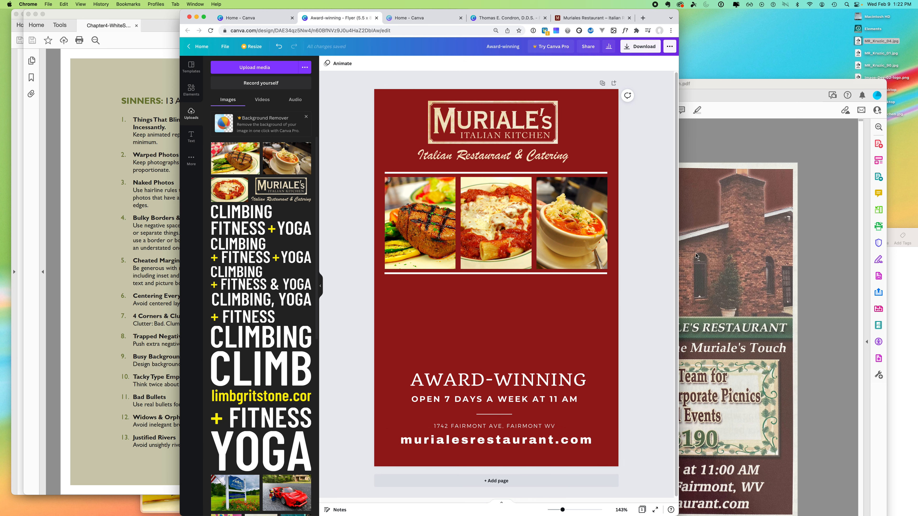
{"action": "left_click", "coordinate": [589, 17]}
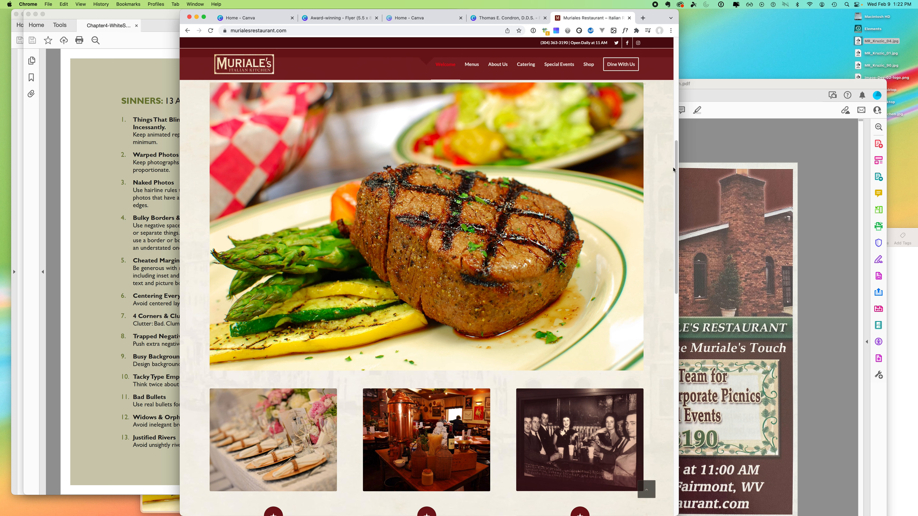
- Browse Muriale's Special Events page via More Info, then go back to the Canva flyer
{"action": "scroll", "coordinate": [657, 245], "scroll_direction": "down", "scroll_amount": 7}
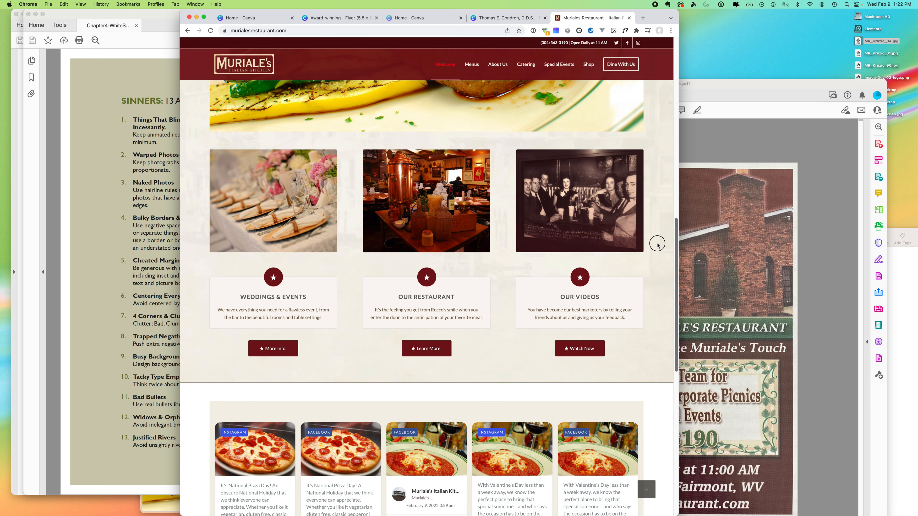
{"action": "left_click", "coordinate": [270, 353]}
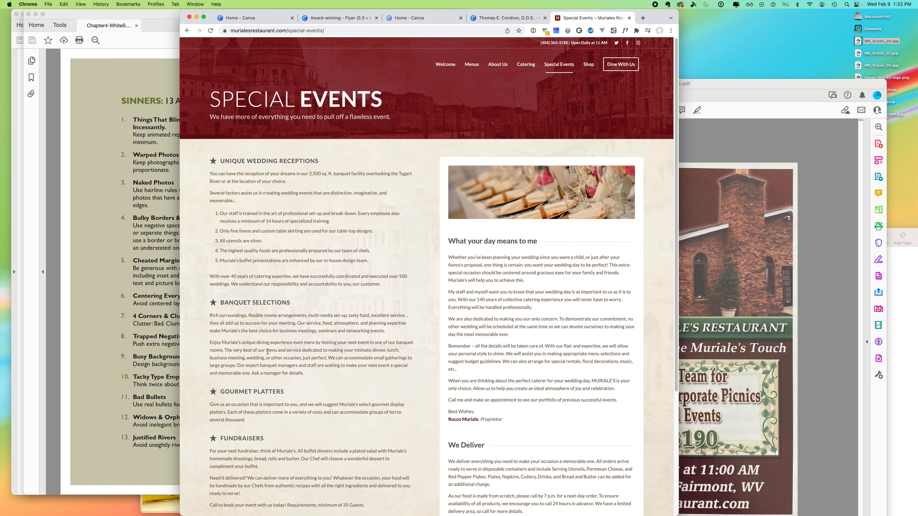
{"action": "scroll", "coordinate": [624, 157], "scroll_direction": "down", "scroll_amount": 4}
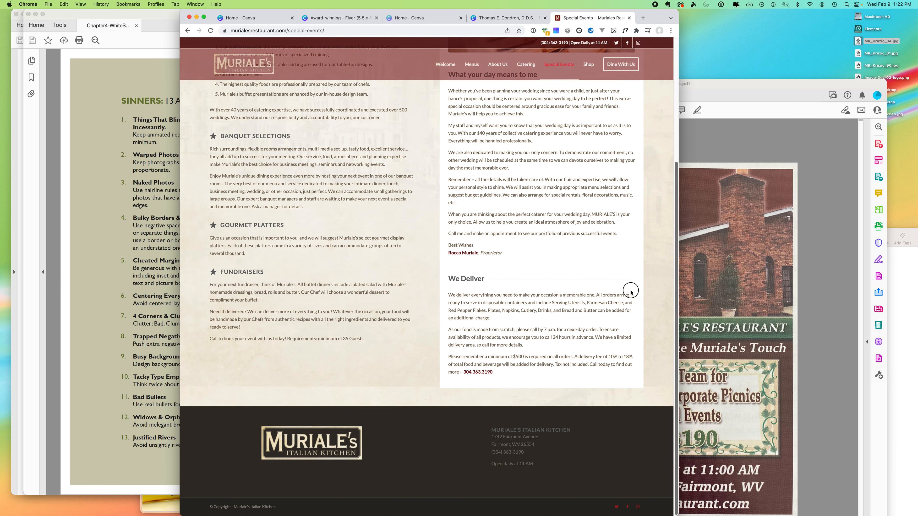
{"action": "scroll", "coordinate": [618, 185], "scroll_direction": "up", "scroll_amount": 4}
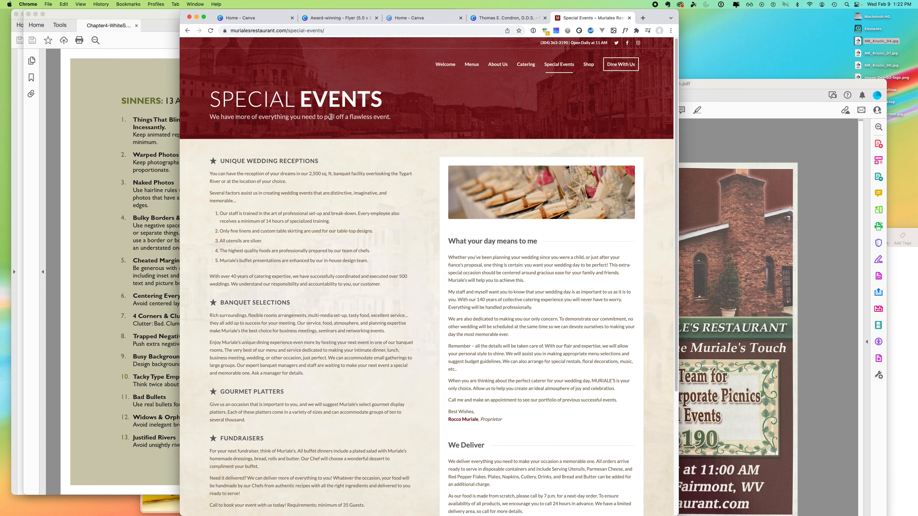
{"action": "left_click", "coordinate": [332, 17]}
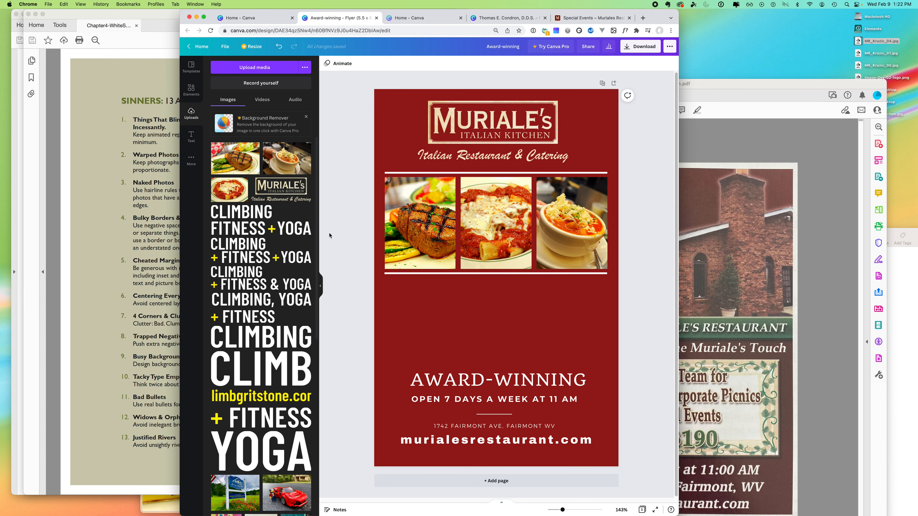
- Add a square from Elements and stretch it into a full-width band across the flyer
{"action": "left_click", "coordinate": [191, 90]}
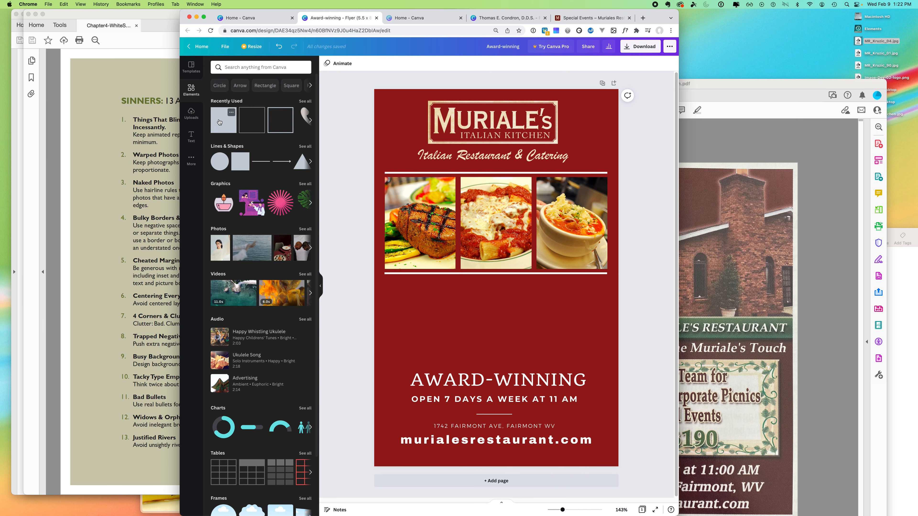
{"action": "left_click_drag", "start_coordinate": [240, 162], "coordinate": [401, 311]}
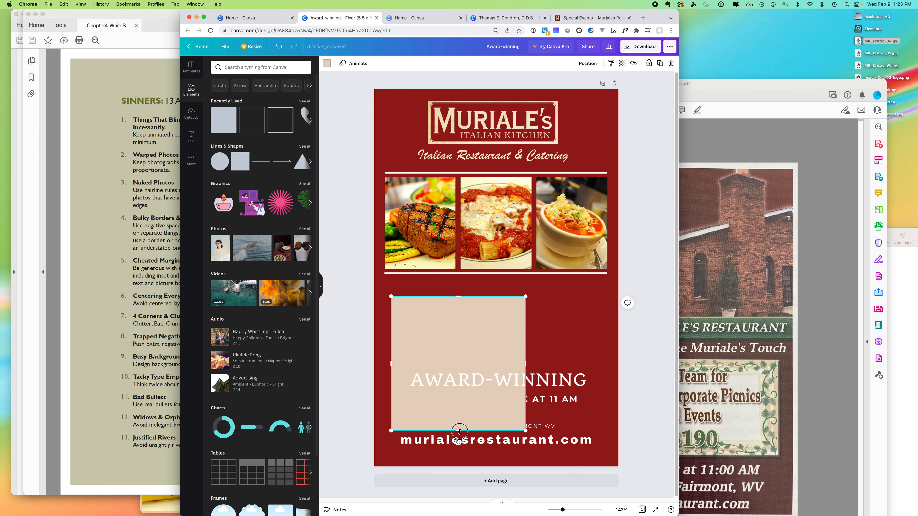
{"action": "left_click_drag", "start_coordinate": [457, 433], "coordinate": [391, 301]}
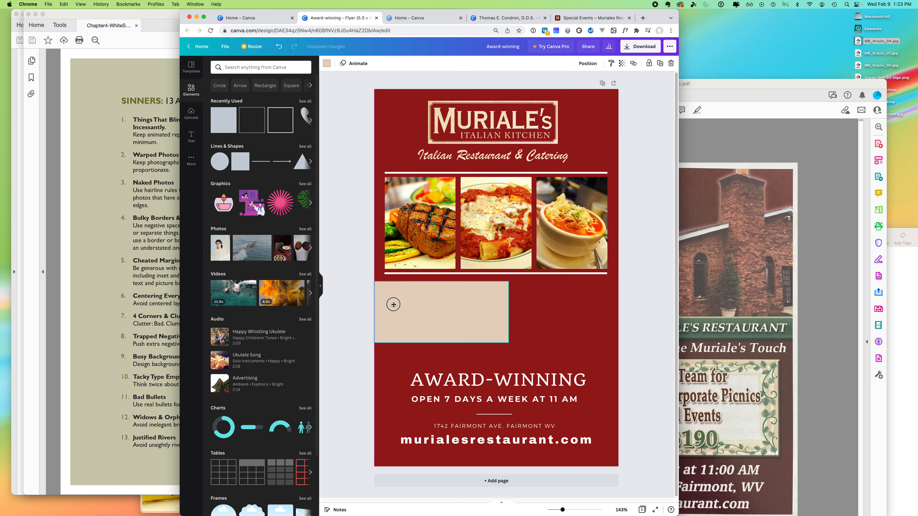
{"action": "left_click_drag", "start_coordinate": [508, 312], "coordinate": [550, 312]}
{"action": "left_click_drag", "start_coordinate": [618, 316], "coordinate": [619, 317]}
{"action": "left_click_drag", "start_coordinate": [493, 342], "coordinate": [500, 366]}
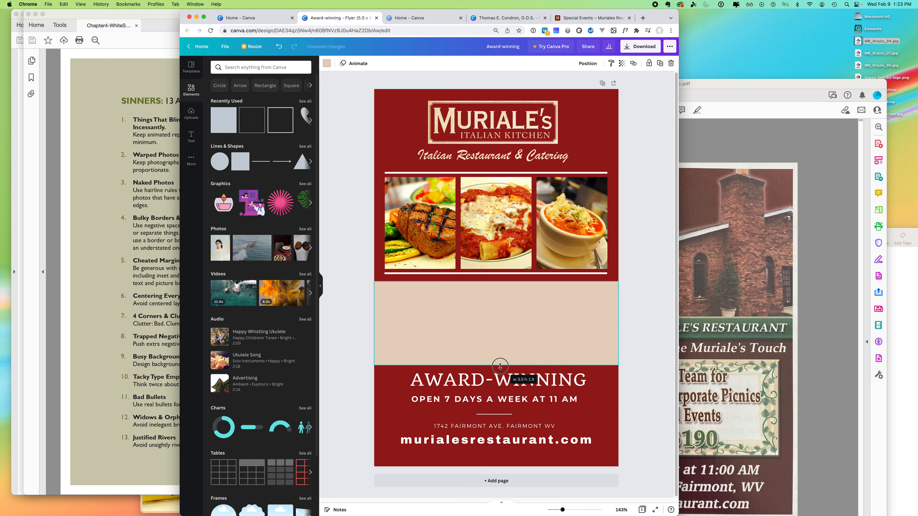
{"action": "left_click", "coordinate": [657, 364]}
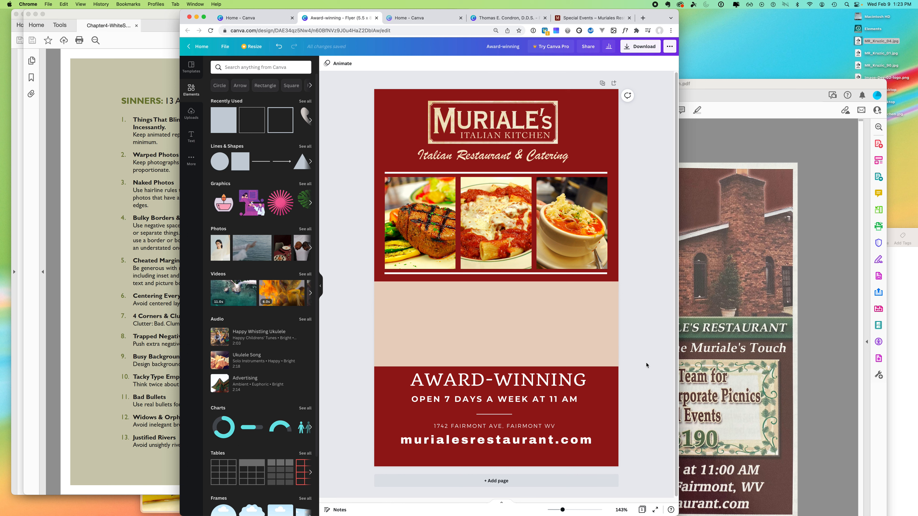
- Fill the band with dark brown #4D1707 after trying a few darker swatches
{"action": "left_click", "coordinate": [549, 332]}
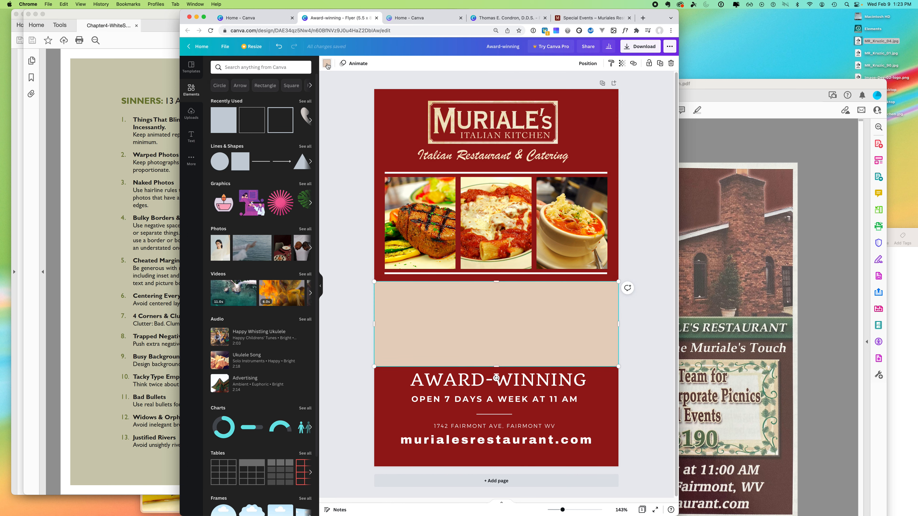
{"action": "left_click", "coordinate": [327, 64]}
{"action": "left_click", "coordinate": [234, 197]}
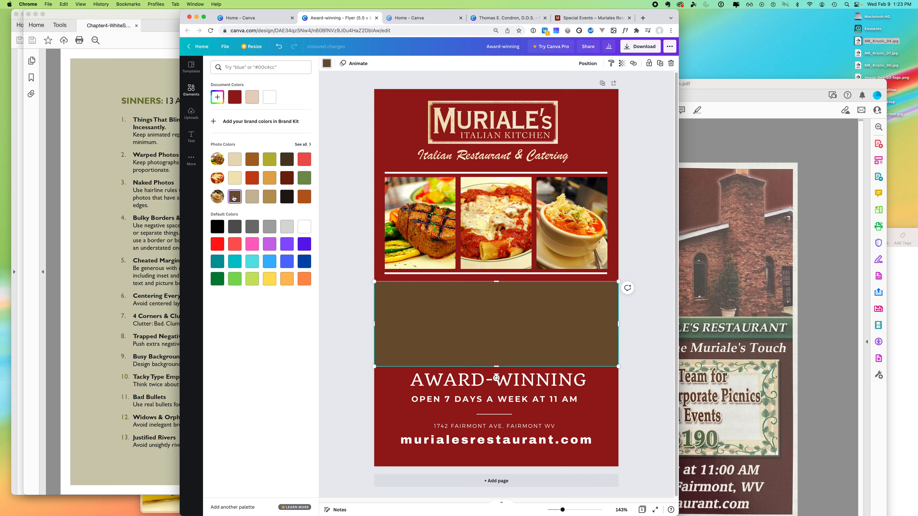
{"action": "left_click", "coordinate": [288, 196]}
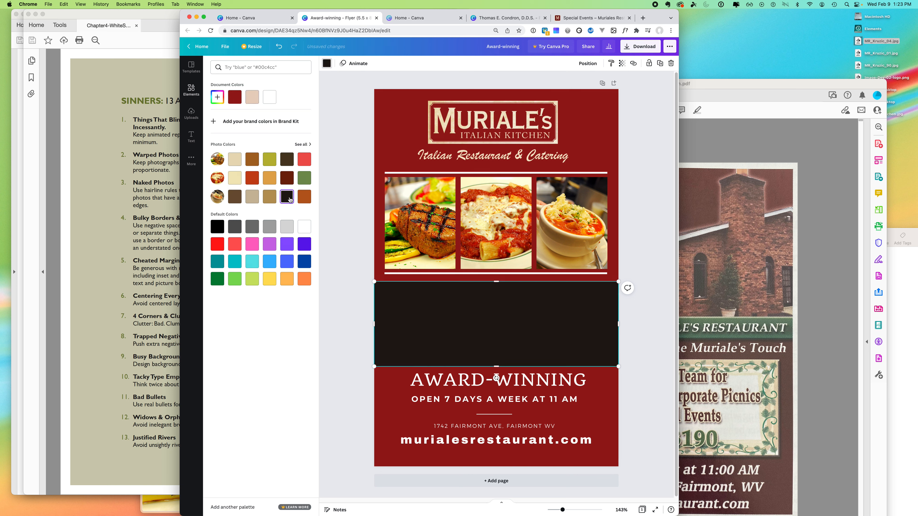
{"action": "left_click", "coordinate": [291, 183]}
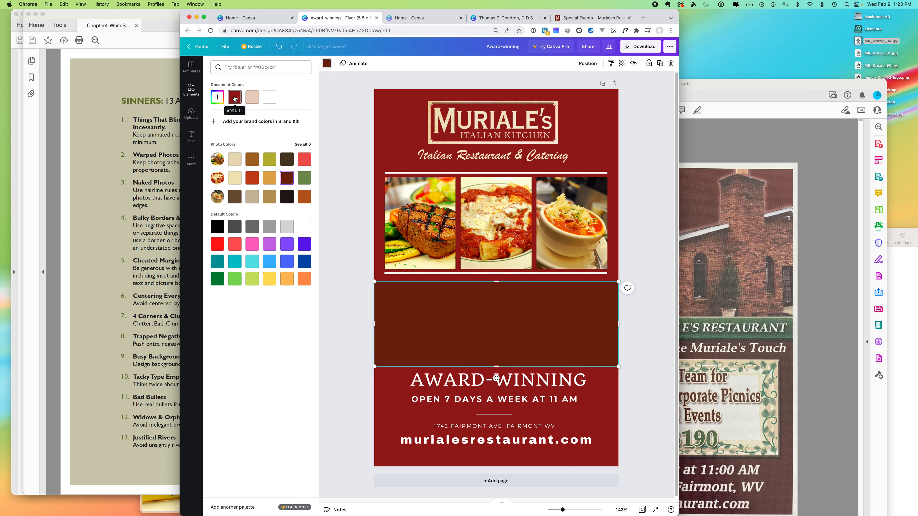
{"action": "left_click", "coordinate": [216, 96]}
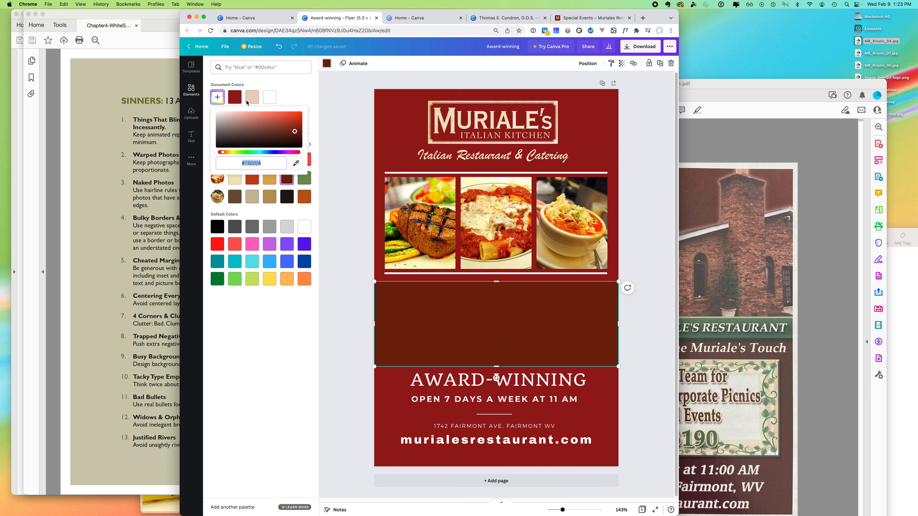
{"action": "left_click", "coordinate": [294, 138]}
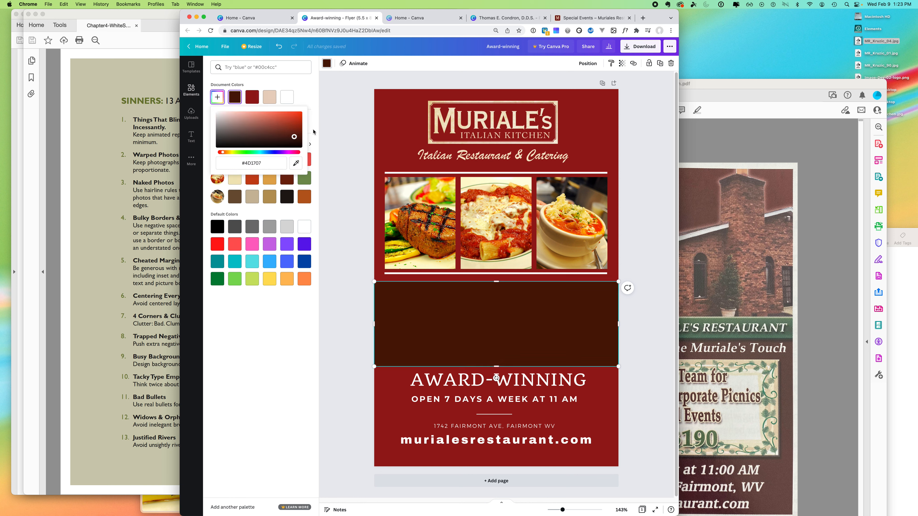
{"action": "key", "text": "Escape"}
{"action": "key", "text": "Escape"}
{"action": "left_click", "coordinate": [640, 349]}
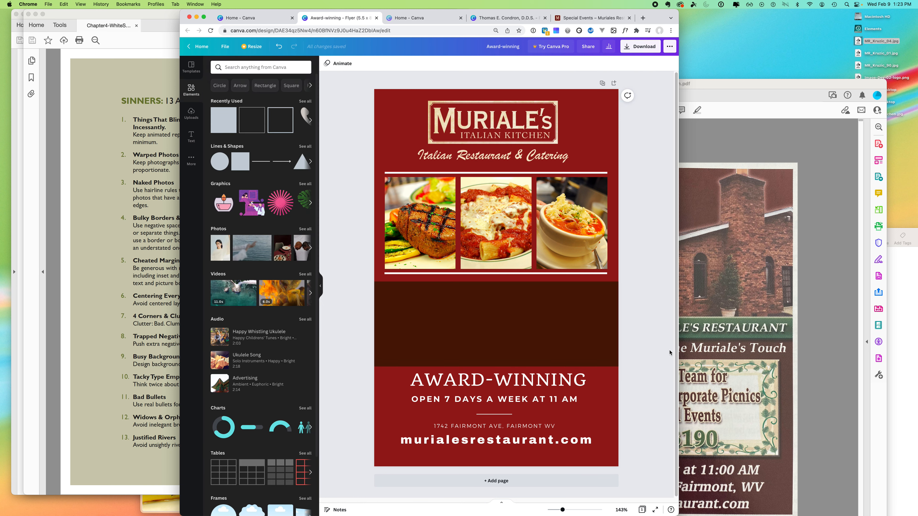
- Move the dark band over the lower text, extend it upward, and send it to back
{"action": "left_click_drag", "start_coordinate": [510, 333], "coordinate": [508, 432]}
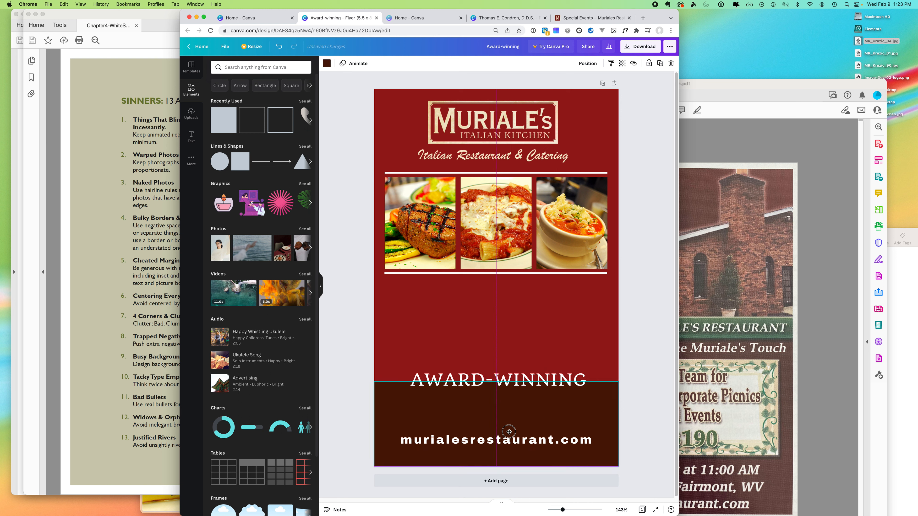
{"action": "left_click_drag", "start_coordinate": [496, 381], "coordinate": [496, 361]}
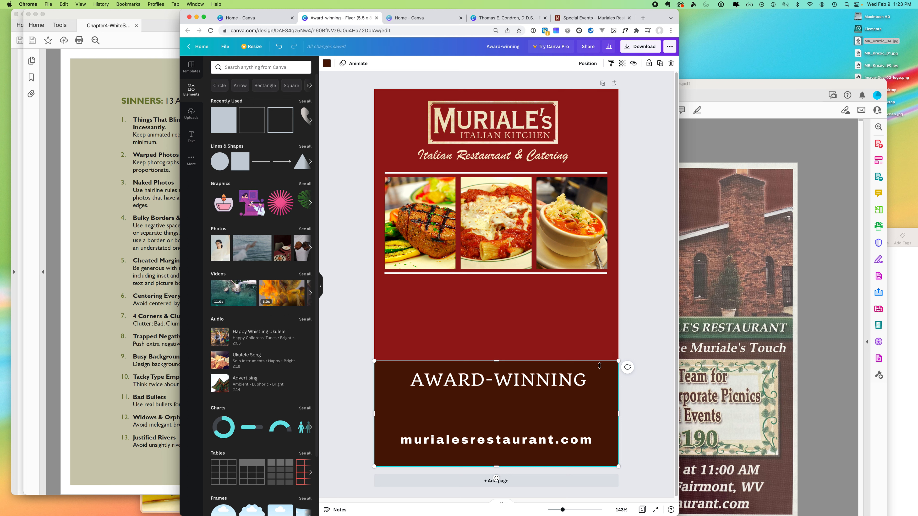
{"action": "left_click", "coordinate": [592, 67]}
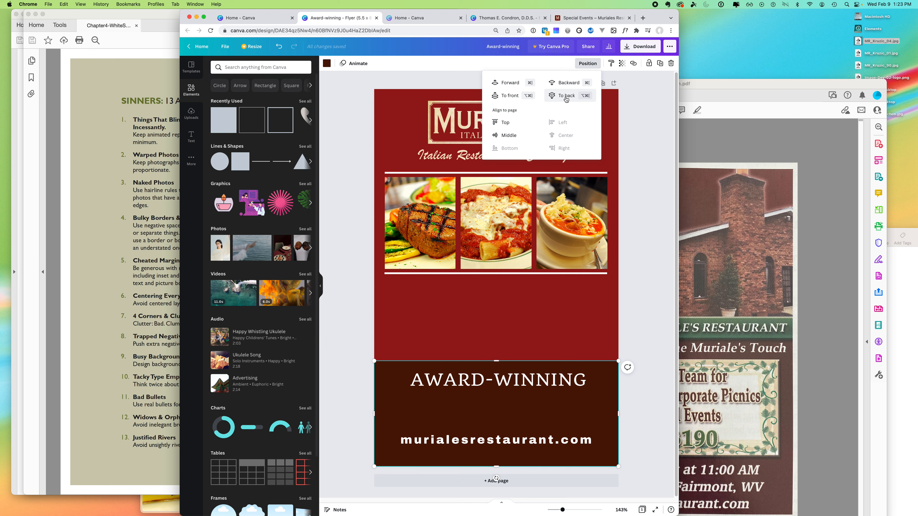
{"action": "left_click", "coordinate": [567, 96]}
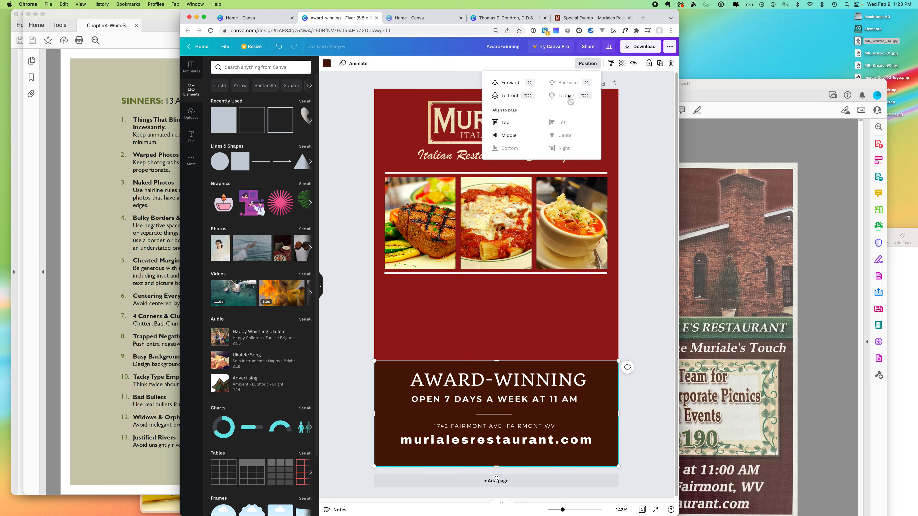
{"action": "left_click", "coordinate": [640, 280]}
{"action": "left_click", "coordinate": [660, 297]}
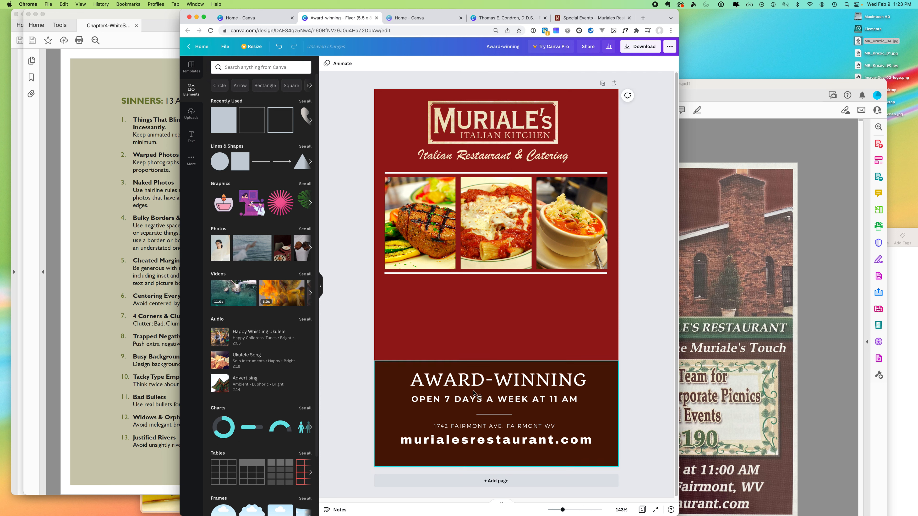
- Add RESTAURANT as a second headline line under AWARD-WINNING and move the headline up
{"action": "left_click", "coordinate": [545, 380]}
{"action": "double_click", "coordinate": [579, 380]}
{"action": "triple_click", "coordinate": [591, 378]}
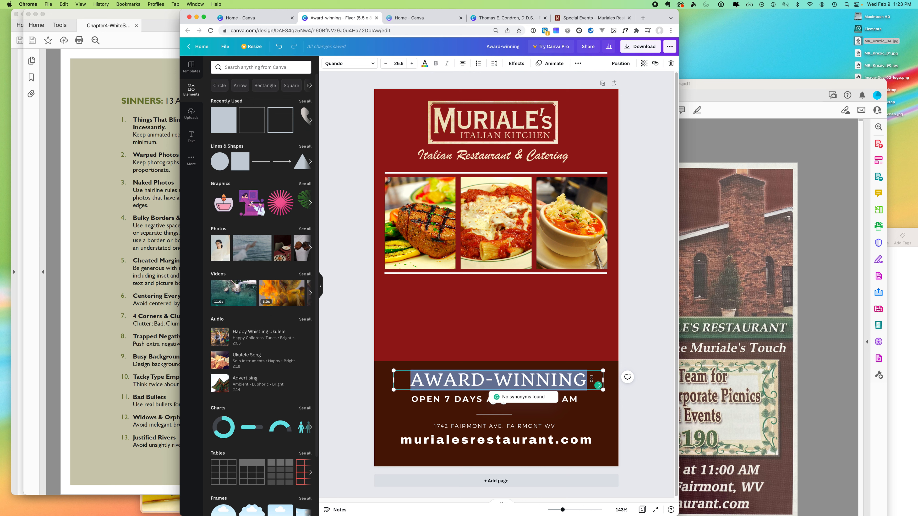
{"action": "left_click", "coordinate": [590, 378]}
{"action": "key", "text": "Return"}
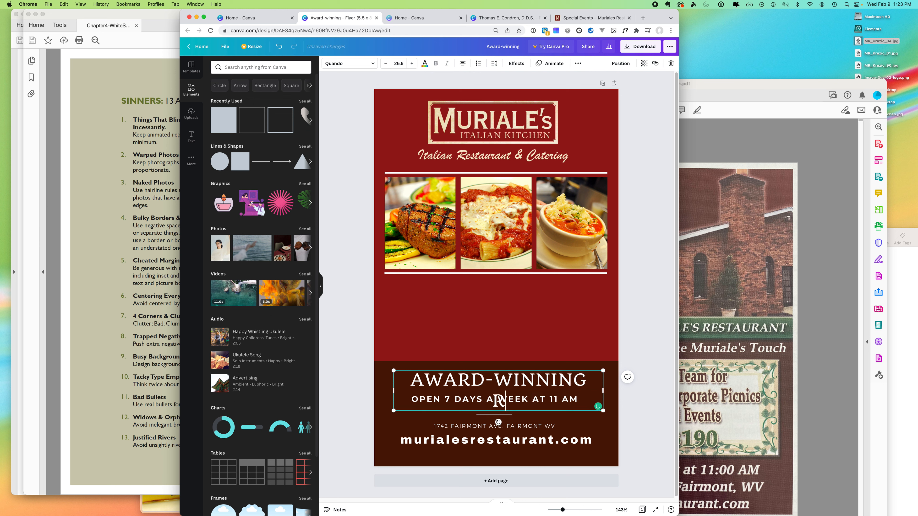
{"action": "type", "text": "RESTAURANT"}
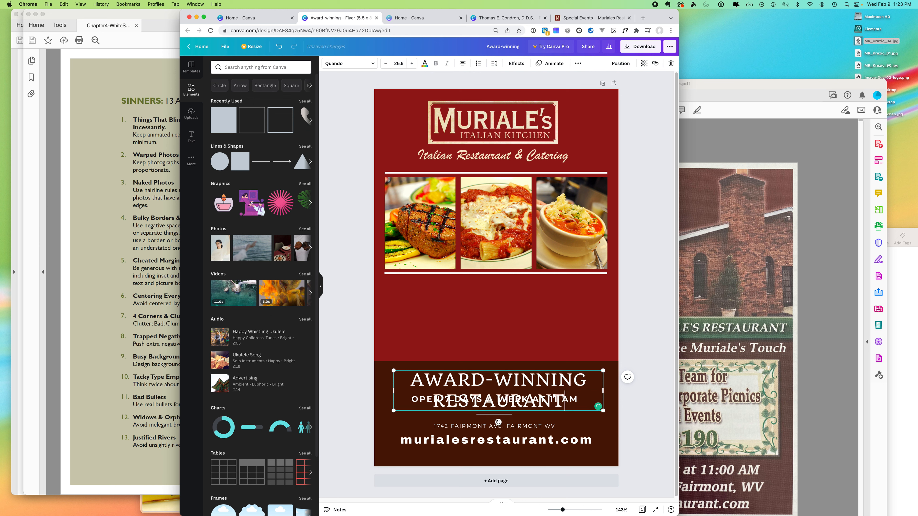
{"action": "left_click", "coordinate": [507, 353]}
{"action": "left_click_drag", "start_coordinate": [526, 374], "coordinate": [526, 350]}
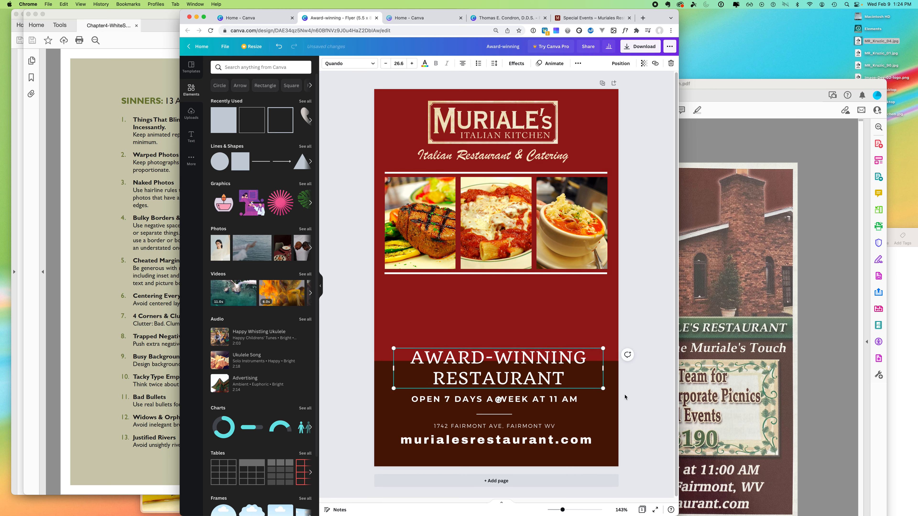
- Stretch the dark brown band upward behind the headline and compare against the original PDF
{"action": "left_click", "coordinate": [606, 397]}
{"action": "left_click_drag", "start_coordinate": [496, 361], "coordinate": [496, 336]}
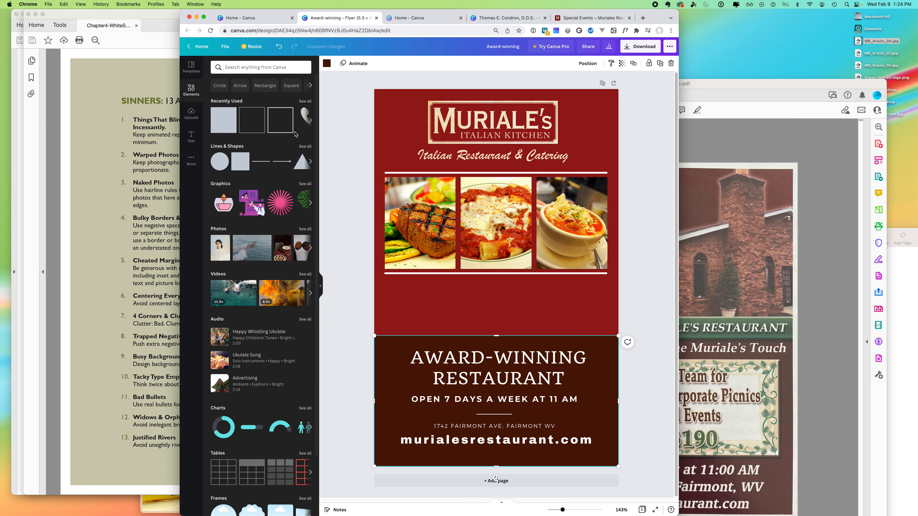
{"action": "left_click", "coordinate": [656, 269]}
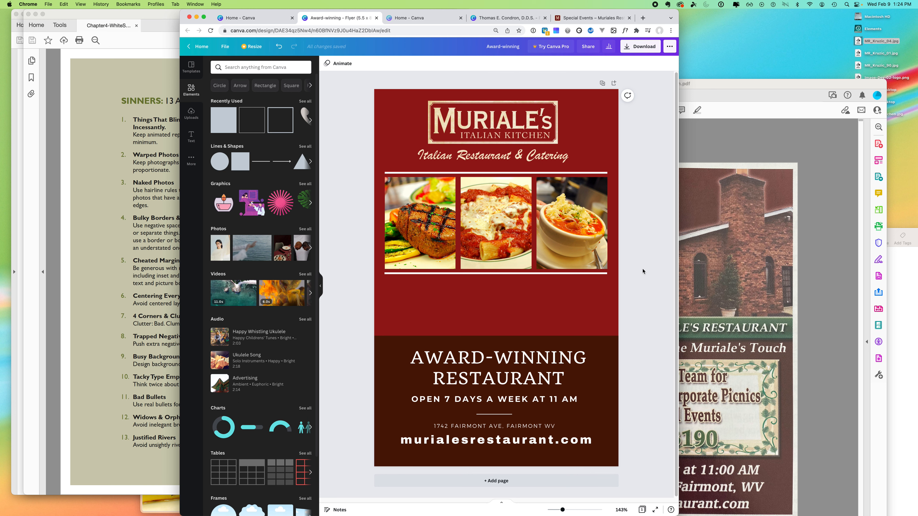
{"action": "left_click", "coordinate": [747, 323]}
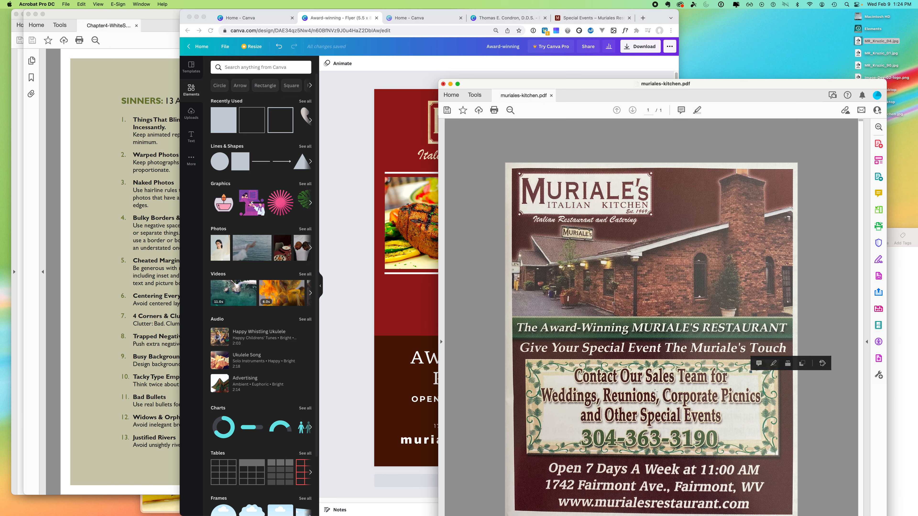
{"action": "left_click", "coordinate": [354, 328]}
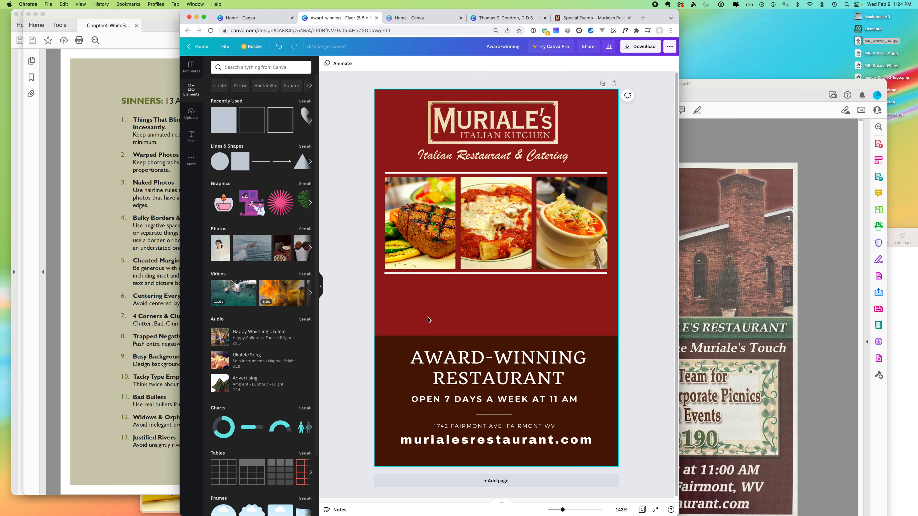
{"action": "left_click", "coordinate": [459, 404]}
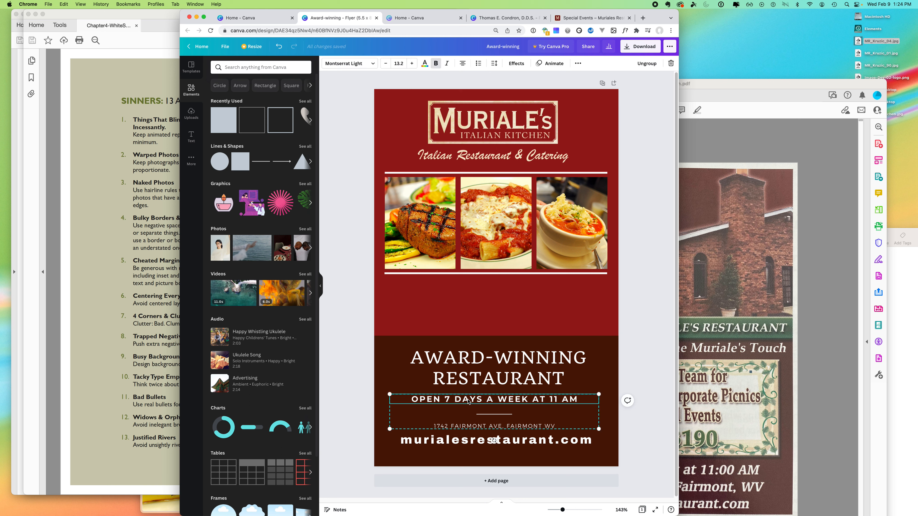
{"action": "left_click", "coordinate": [364, 373]}
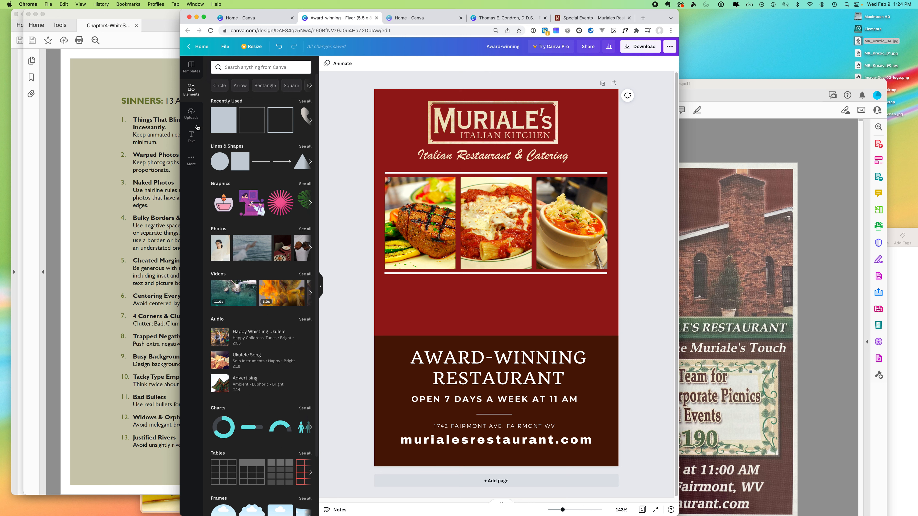
- Add a subheading reading 'Contact our sales team for' below the food photos
{"action": "left_click", "coordinate": [191, 139]}
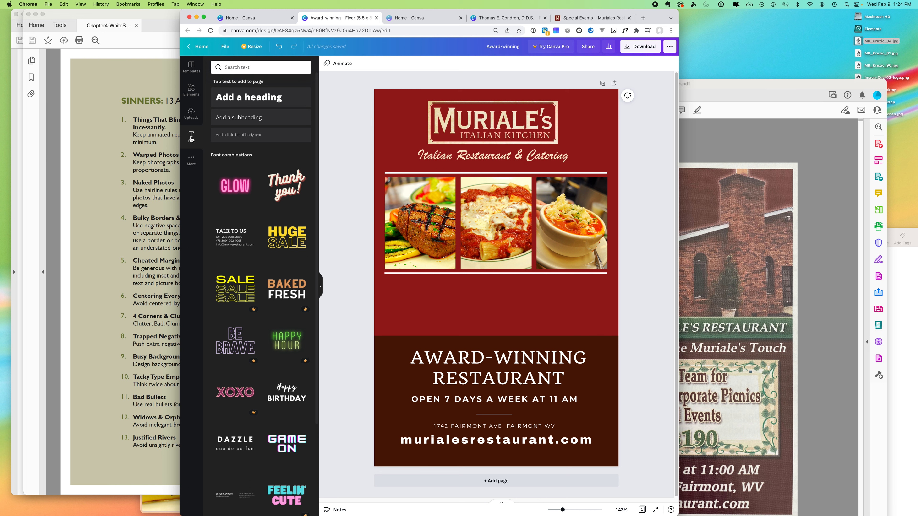
{"action": "left_click_drag", "start_coordinate": [244, 119], "coordinate": [448, 303]}
{"action": "left_click", "coordinate": [462, 301]}
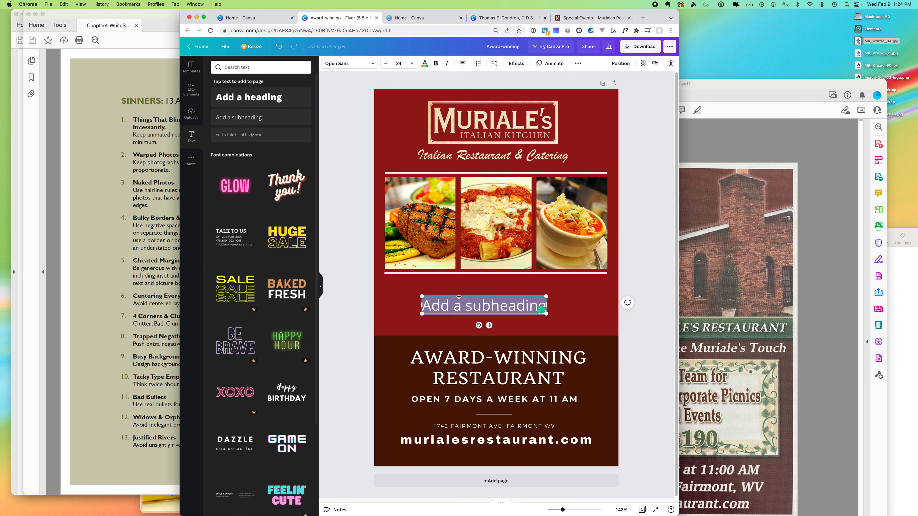
{"action": "type", "text": "Contact our s"}
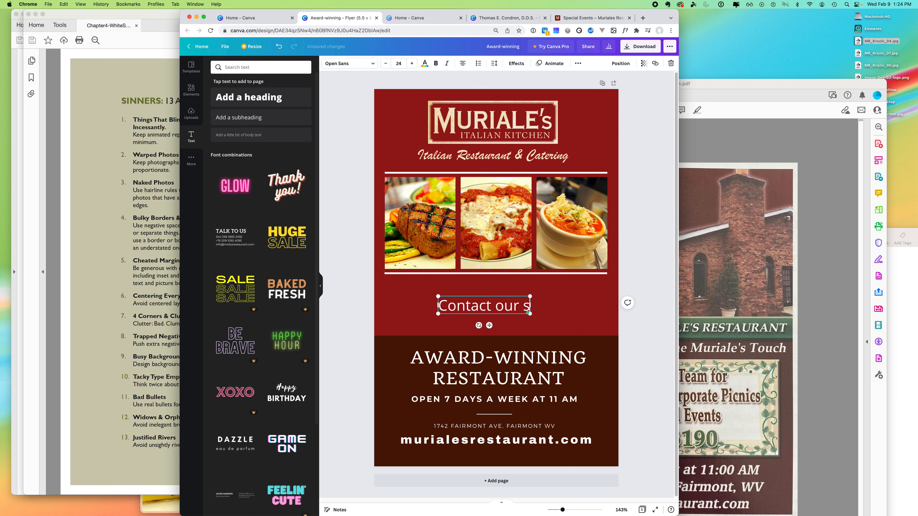
{"action": "type", "text": "ales team"}
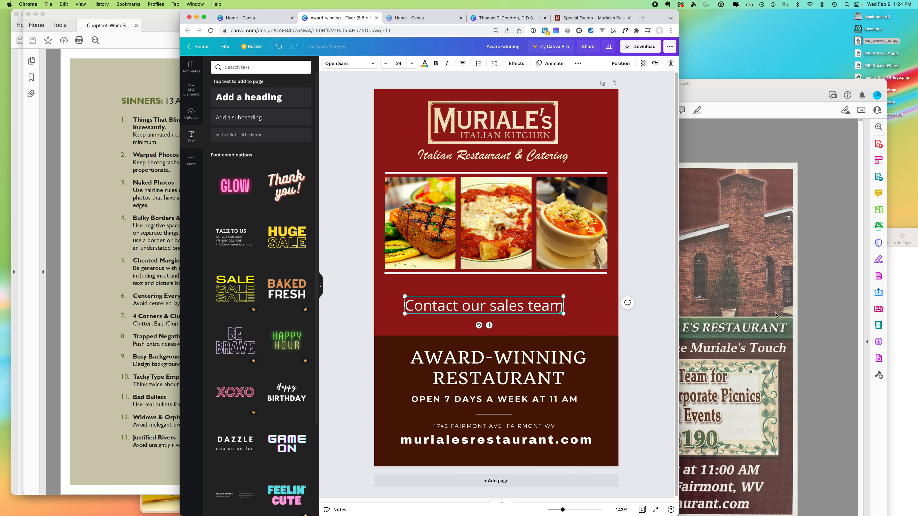
{"action": "left_click", "coordinate": [775, 315]}
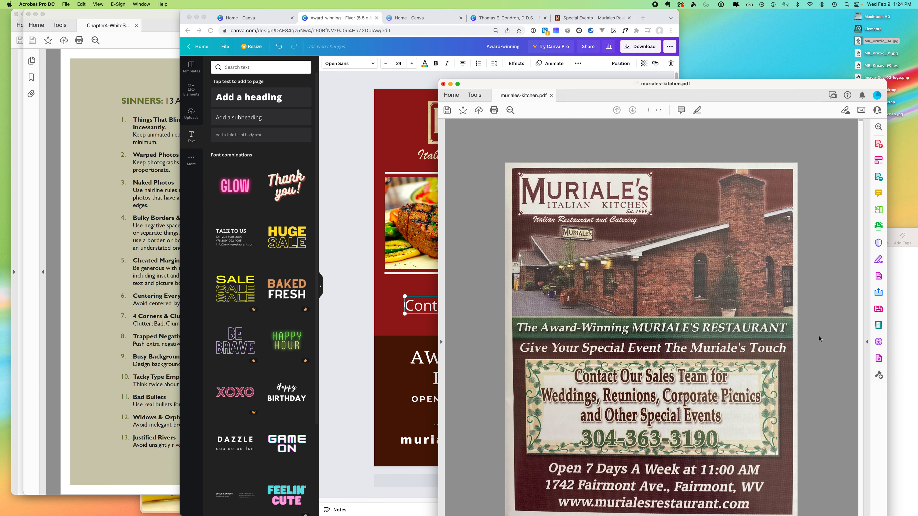
{"action": "left_click", "coordinate": [360, 325]}
{"action": "left_click", "coordinate": [554, 307]}
{"action": "left_click", "coordinate": [560, 308]}
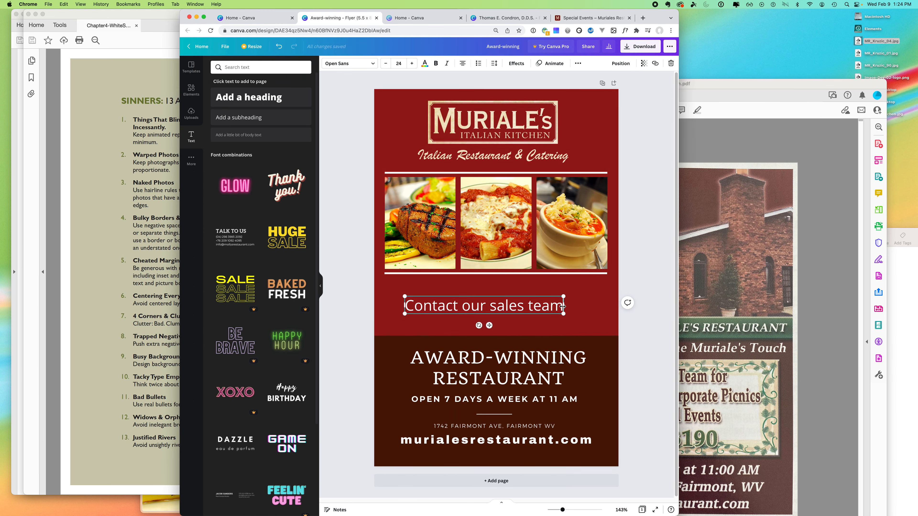
{"action": "type", "text": "for"}
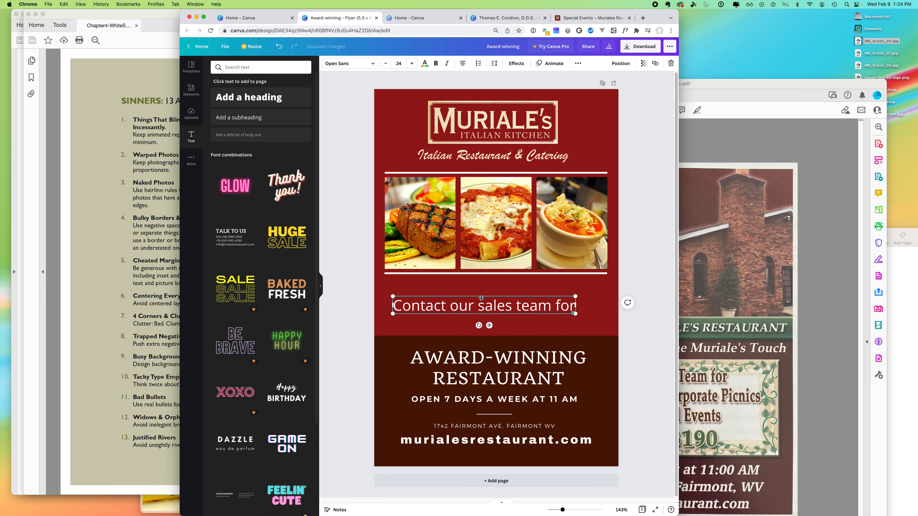
- Shrink the Contact line to font size 13, tuck it under the photos, and add a body text box
{"action": "triple_click", "coordinate": [484, 300]}
{"action": "left_click", "coordinate": [385, 63]}
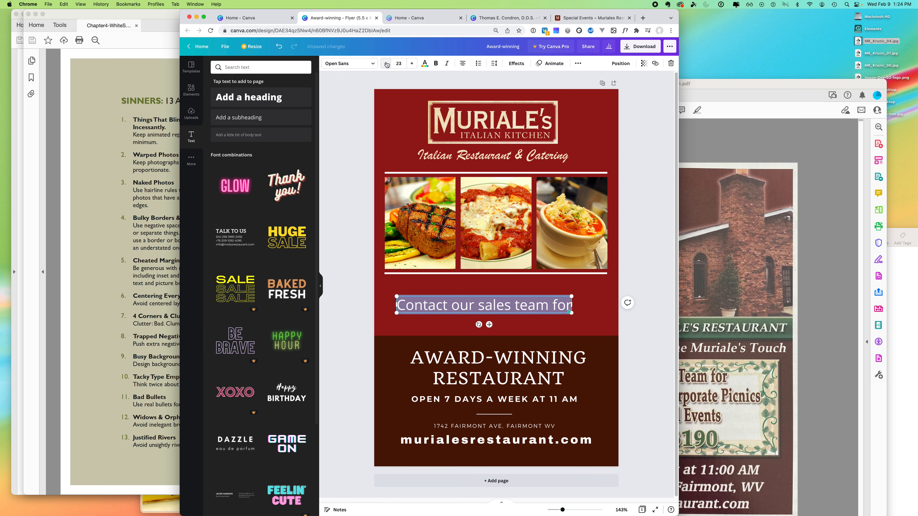
{"action": "left_click", "coordinate": [386, 63]}
{"action": "left_click", "coordinate": [386, 64]}
{"action": "left_click", "coordinate": [386, 64]}
{"action": "left_click", "coordinate": [385, 63]}
{"action": "left_click", "coordinate": [386, 63]}
{"action": "left_click", "coordinate": [386, 63]}
{"action": "left_click", "coordinate": [386, 63]}
{"action": "left_click", "coordinate": [386, 63]}
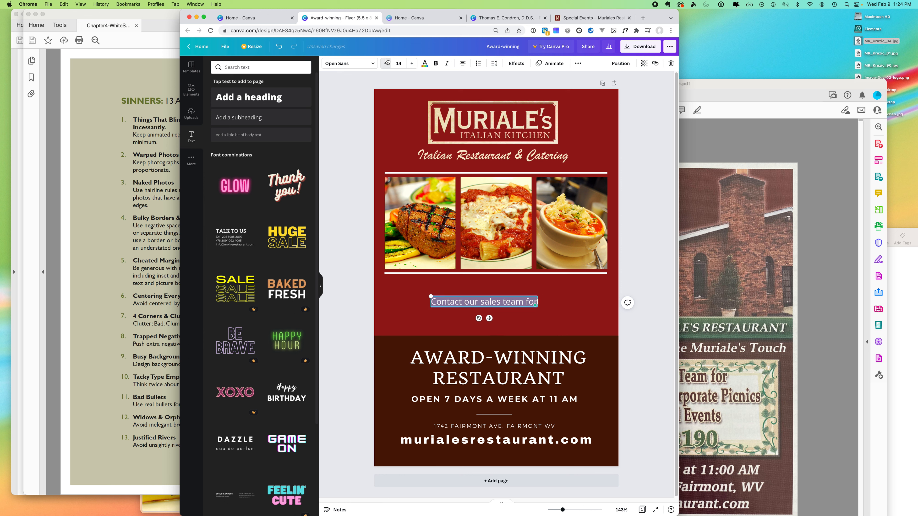
{"action": "left_click", "coordinate": [385, 63]}
{"action": "left_click", "coordinate": [385, 63]}
{"action": "left_click_drag", "start_coordinate": [475, 296], "coordinate": [424, 282]}
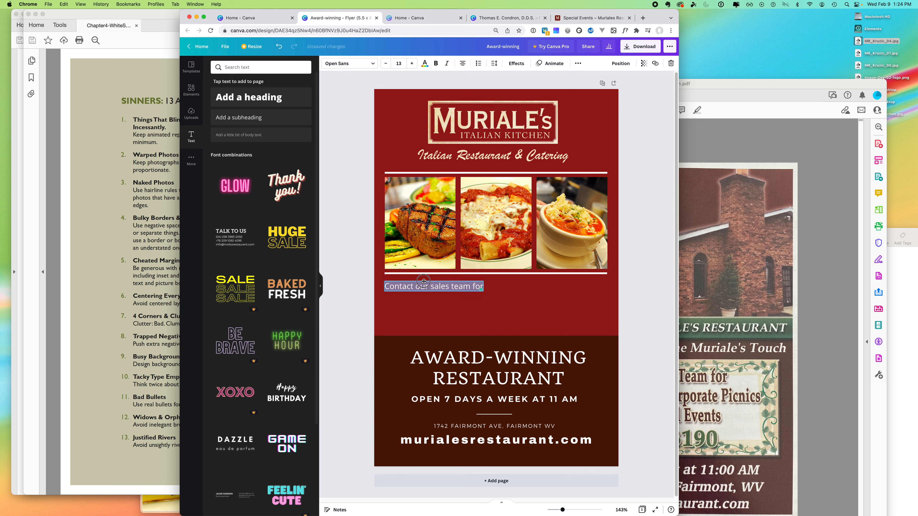
{"action": "left_click", "coordinate": [364, 310]}
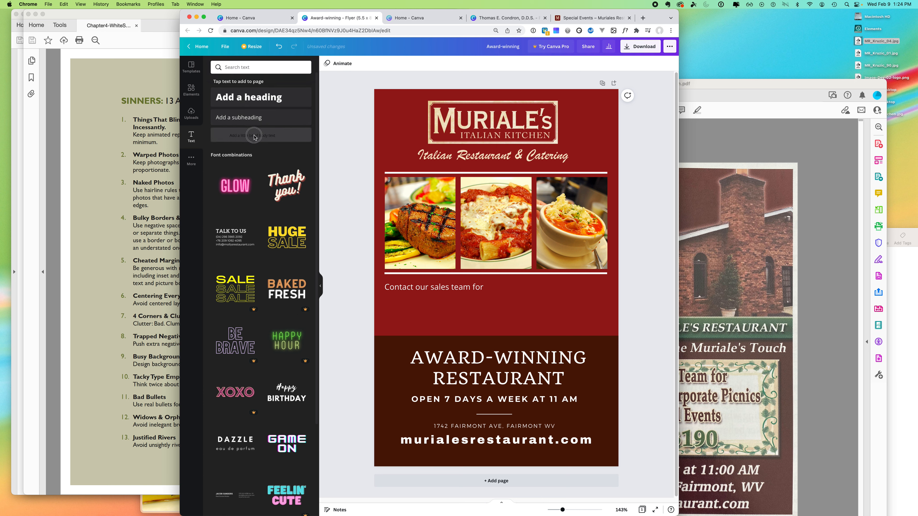
{"action": "left_click_drag", "start_coordinate": [252, 134], "coordinate": [454, 317]}
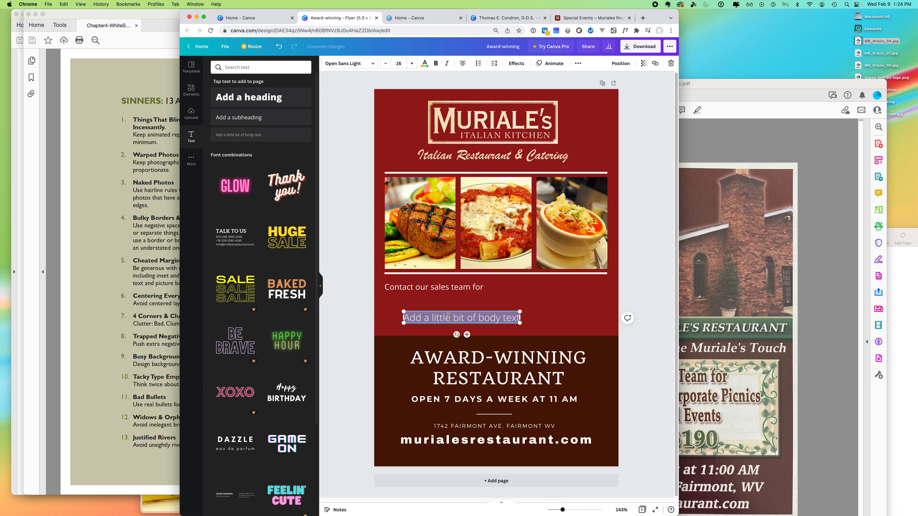
- Type the events Weddings, Reunions, Corporate Picnics and Special Events on separate lines
{"action": "left_click", "coordinate": [728, 286]}
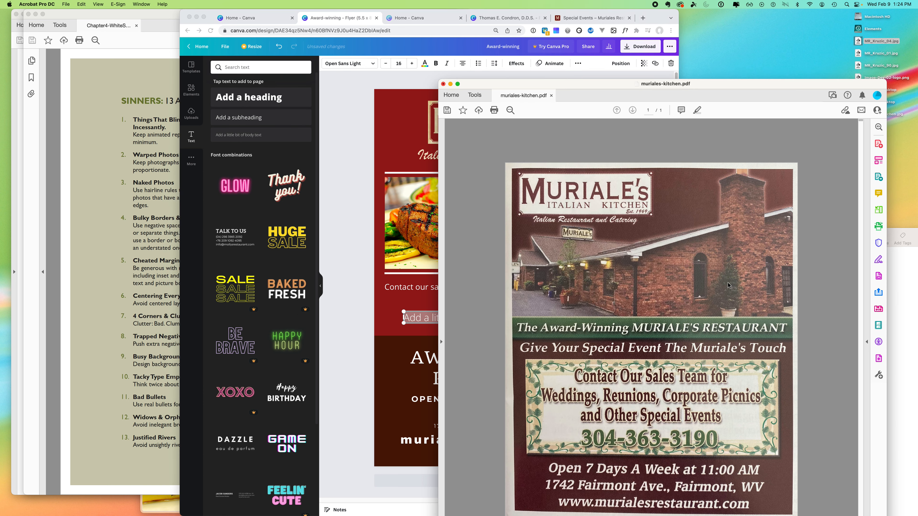
{"action": "left_click", "coordinate": [418, 319]}
{"action": "type", "text": "Weddings"}
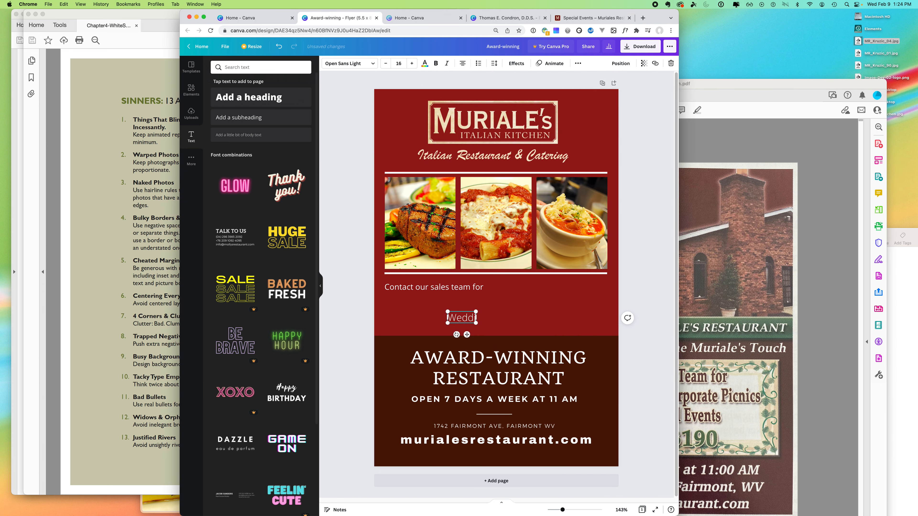
{"action": "key", "text": "Return"}
{"action": "key", "text": "super+Tab"}
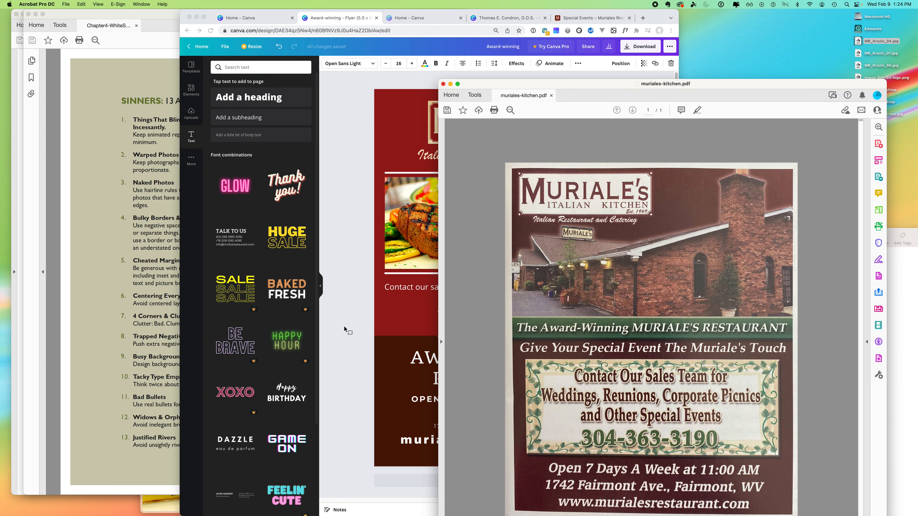
{"action": "left_click", "coordinate": [354, 334]}
{"action": "type", "text": "Reunions"}
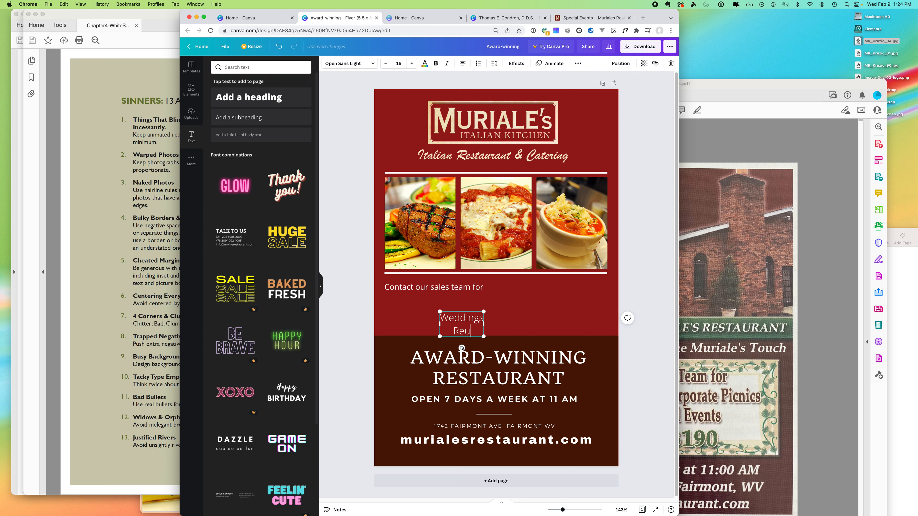
{"action": "key", "text": "Return"}
{"action": "type", "text": "Corporate"}
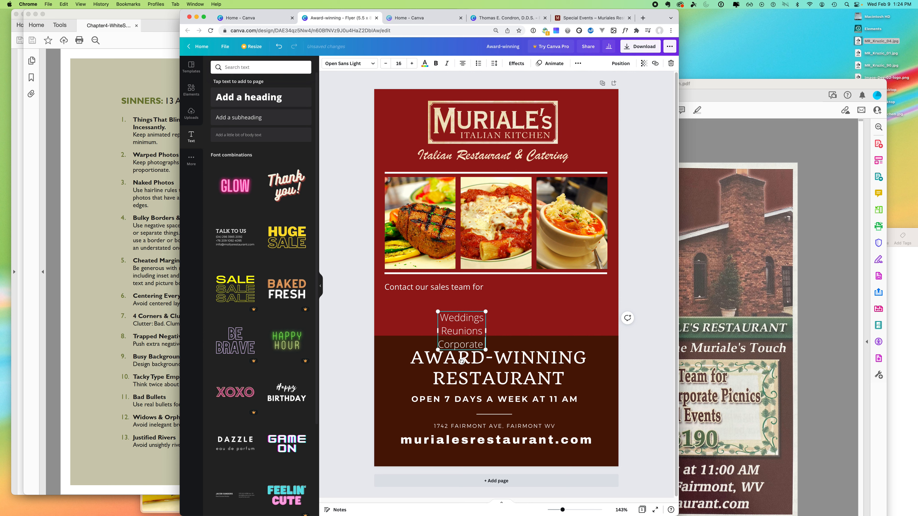
{"action": "type", "text": " Picnics"}
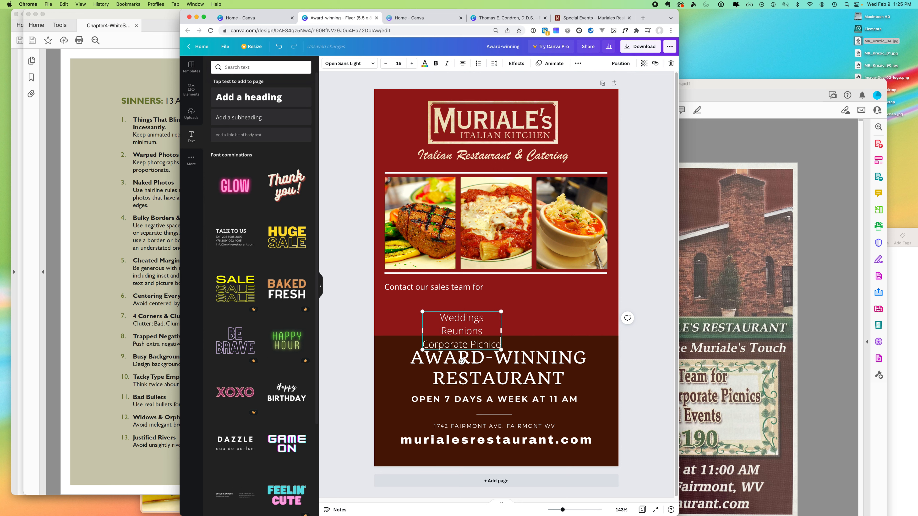
{"action": "key", "text": "Return"}
{"action": "left_click", "coordinate": [712, 396]}
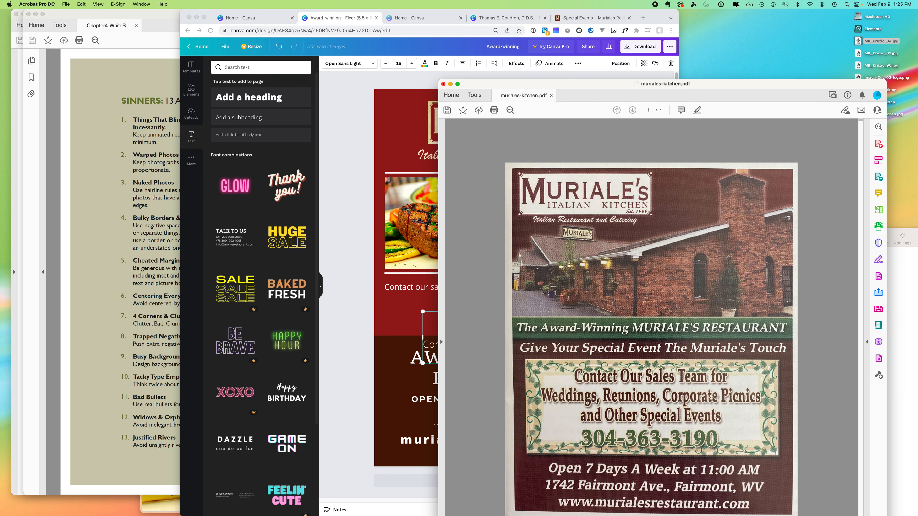
{"action": "left_click", "coordinate": [365, 334]}
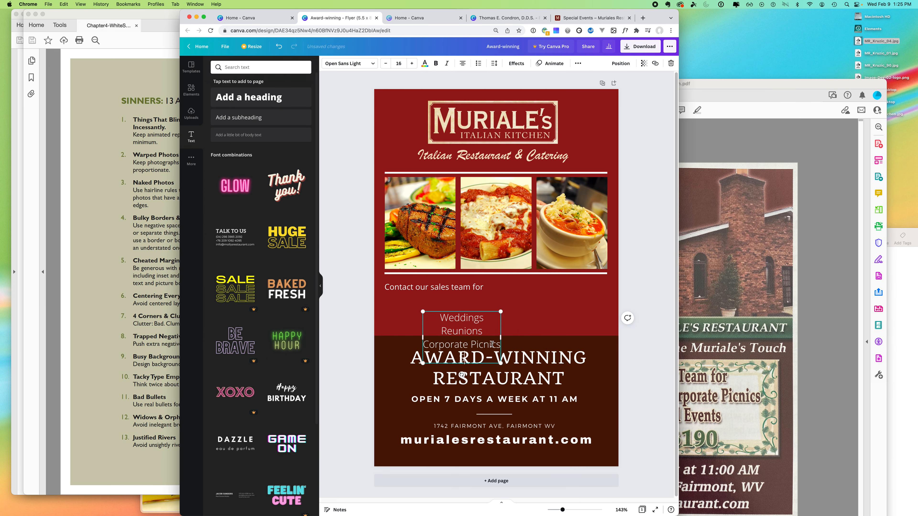
{"action": "type", "text": "Special Events"}
- Turn the four event lines into a left-aligned bulleted list
{"action": "double_click", "coordinate": [477, 325]}
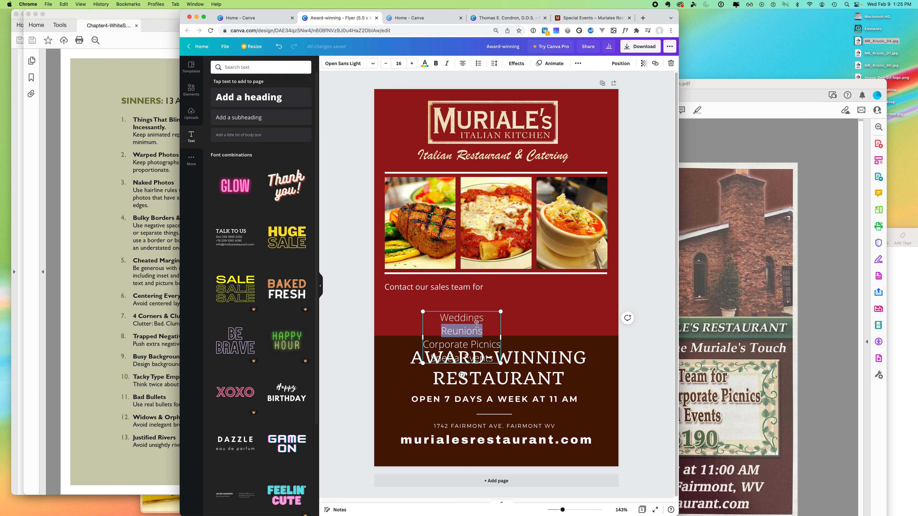
{"action": "left_click_drag", "start_coordinate": [440, 318], "coordinate": [506, 358]}
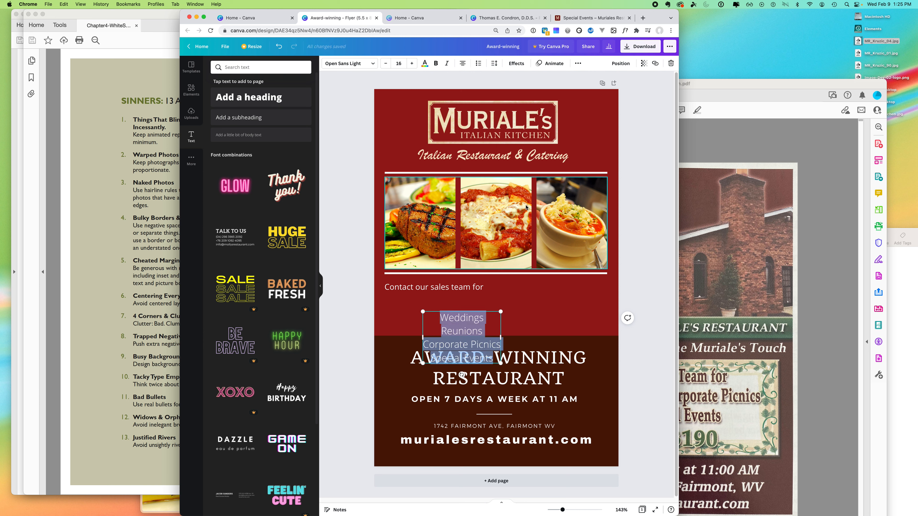
{"action": "left_click", "coordinate": [478, 64]}
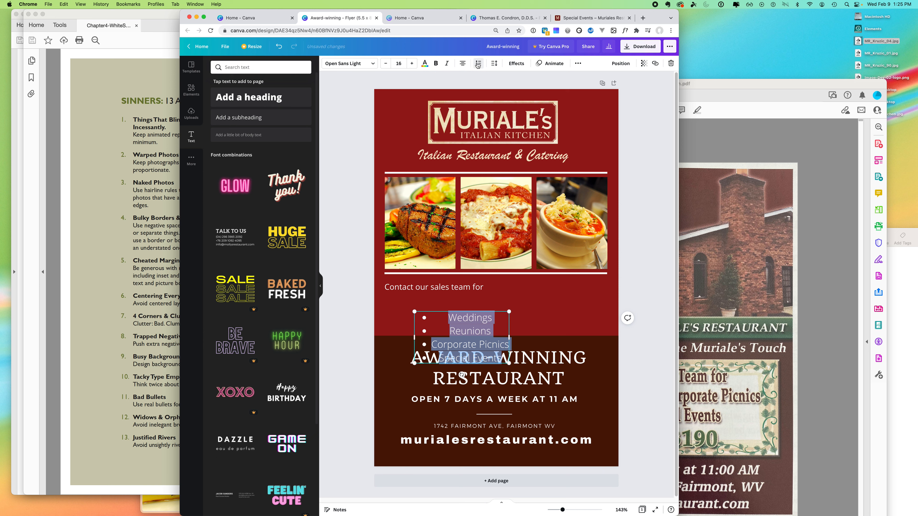
{"action": "left_click", "coordinate": [463, 63]}
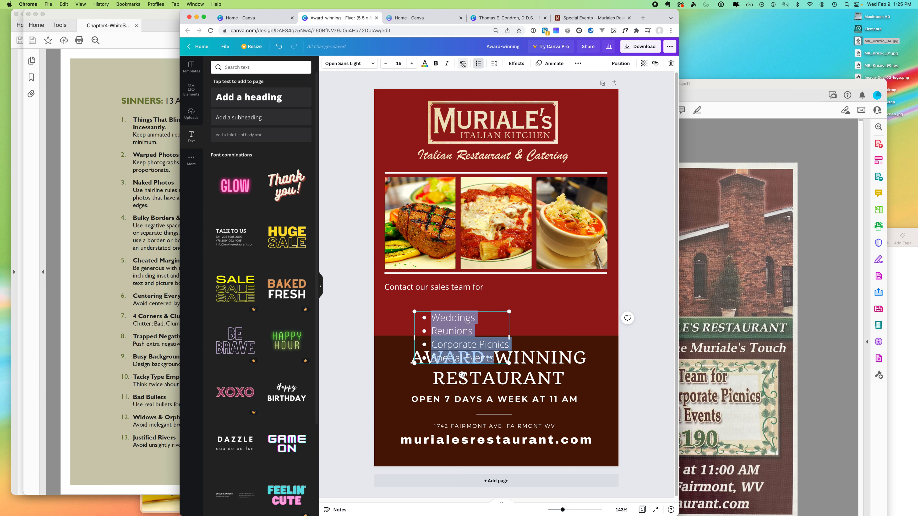
- Reduce the list to font size 11 and move it up under the Contact line
{"action": "left_click", "coordinate": [385, 64]}
{"action": "left_click", "coordinate": [385, 64]}
{"action": "left_click", "coordinate": [385, 63]}
{"action": "left_click", "coordinate": [385, 63]}
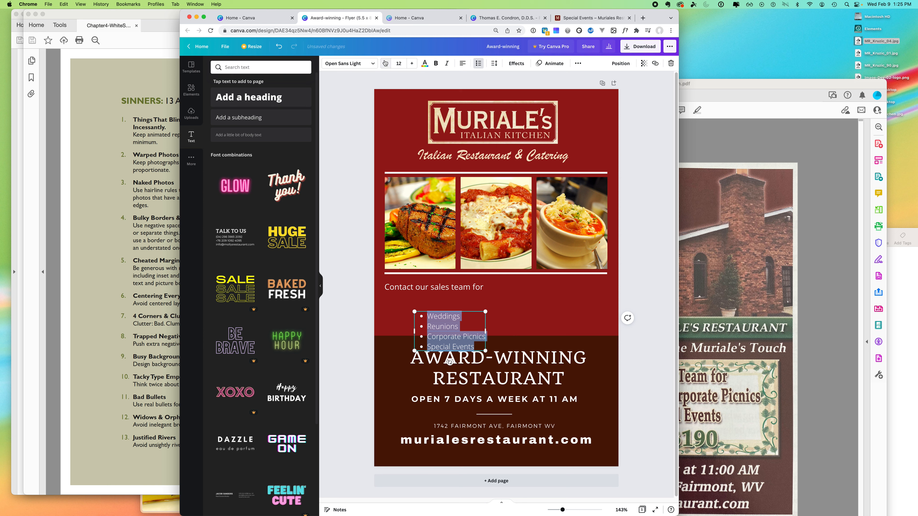
{"action": "left_click", "coordinate": [385, 64]}
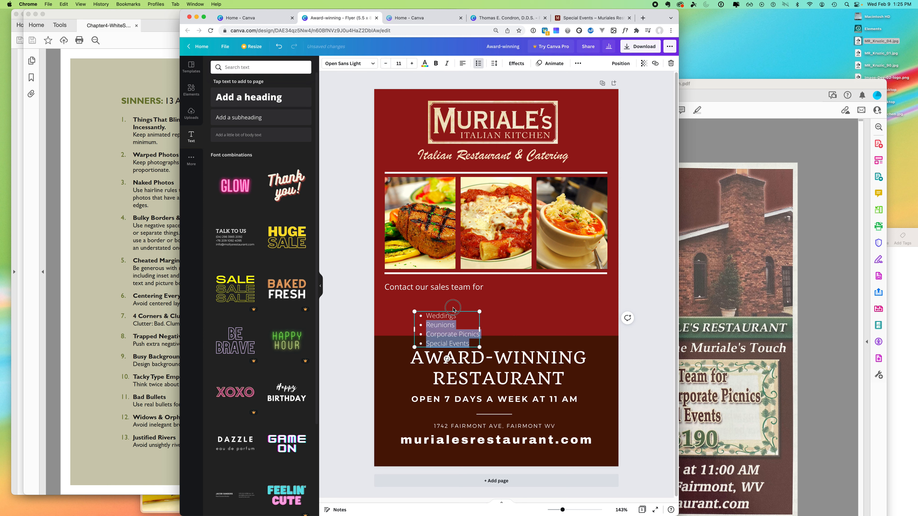
{"action": "left_click_drag", "start_coordinate": [459, 311], "coordinate": [434, 295]}
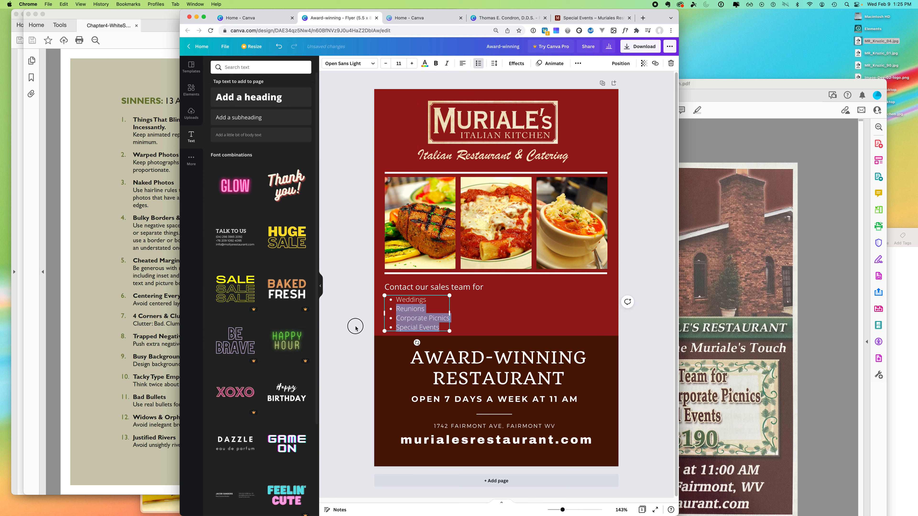
{"action": "left_click", "coordinate": [475, 298]}
- Shrink the 'Contact our sales team for' text slightly and compare against the original PDF flyer
{"action": "left_click", "coordinate": [479, 292]}
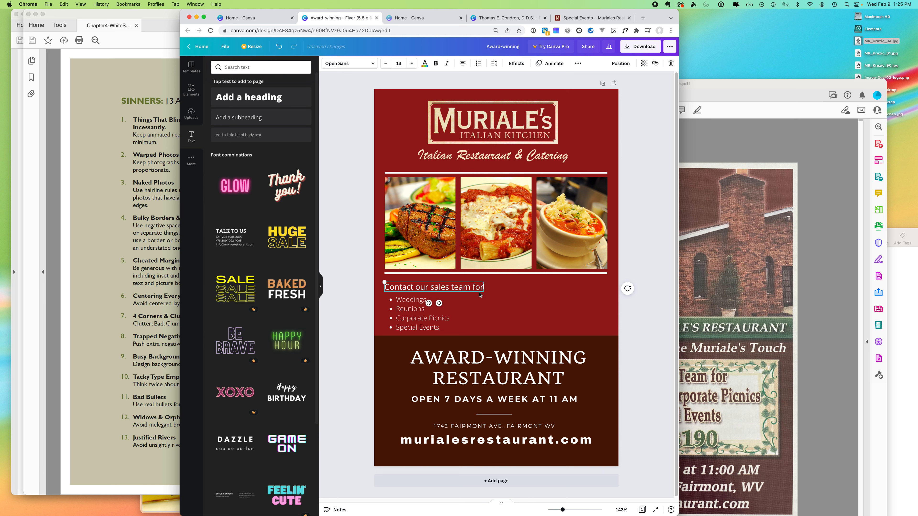
{"action": "mouse_move", "coordinate": [485, 294]}
{"action": "left_mouse_down"}
{"action": "mouse_move", "coordinate": [469, 307]}
{"action": "mouse_move", "coordinate": [488, 301]}
{"action": "mouse_move", "coordinate": [480, 297]}
{"action": "left_mouse_up"}
{"action": "left_click", "coordinate": [627, 290]}
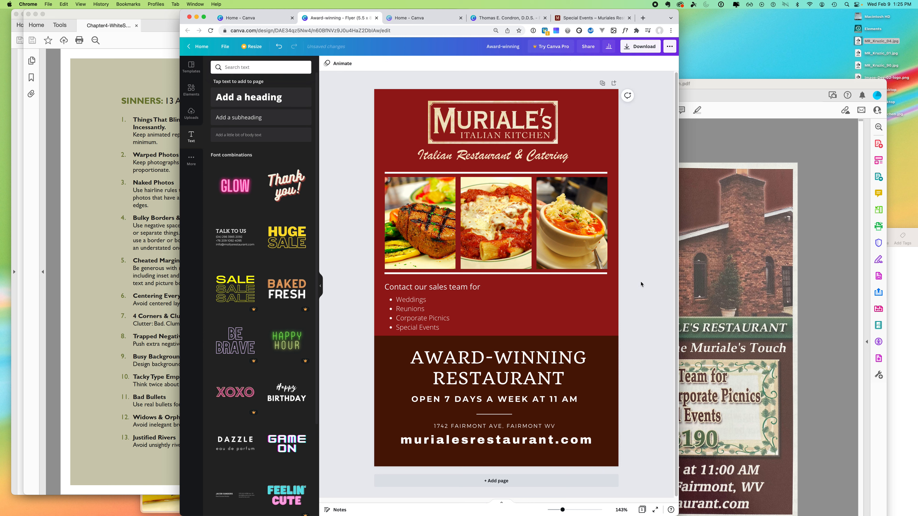
{"action": "left_click", "coordinate": [825, 353]}
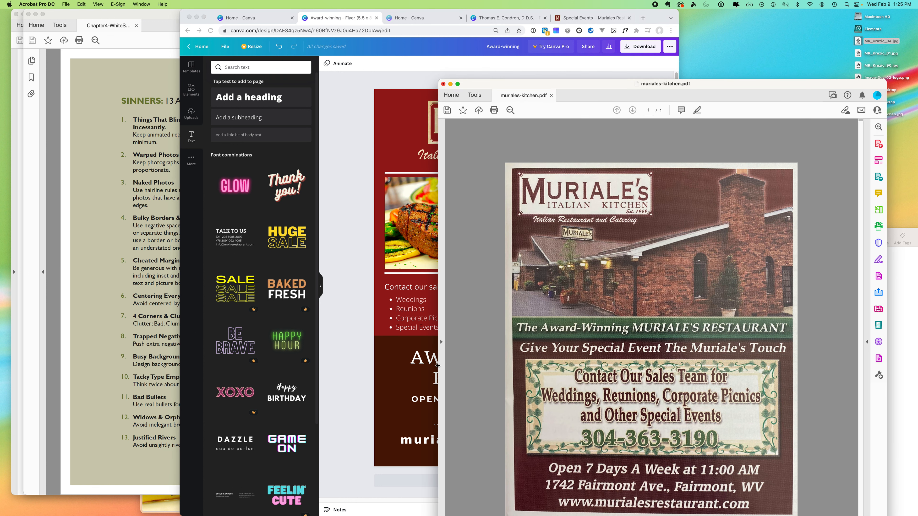
{"action": "left_click", "coordinate": [359, 406]}
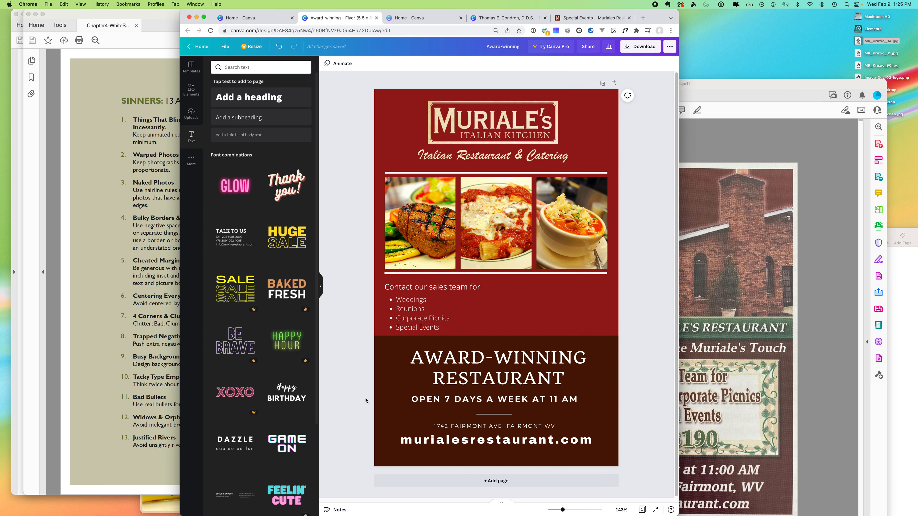
{"action": "left_click", "coordinate": [450, 403]}
- Duplicate the hours group, drop its address, and retype it as 'GIVE YOUR SPECIAL EVENT THE MURIALE'S TOUCH'
{"action": "left_click_drag", "start_coordinate": [460, 401], "coordinate": [502, 303]}
{"action": "left_click", "coordinate": [533, 300]}
{"action": "triple_click", "coordinate": [537, 299]}
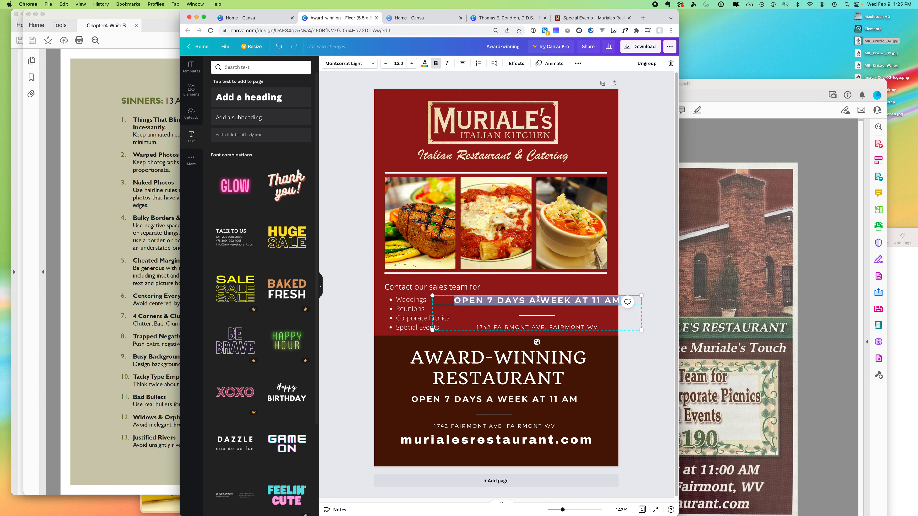
{"action": "left_click", "coordinate": [538, 317]}
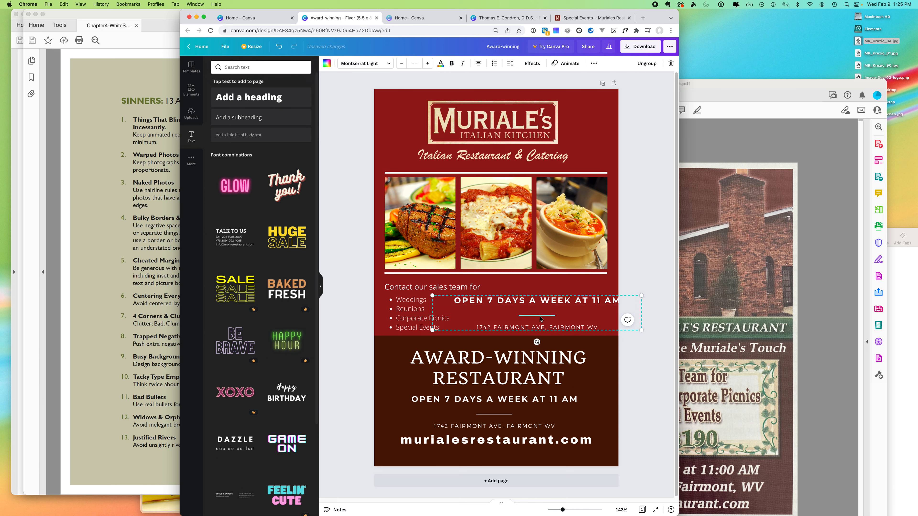
{"action": "left_click", "coordinate": [534, 328]}
{"action": "key", "text": "Delete"}
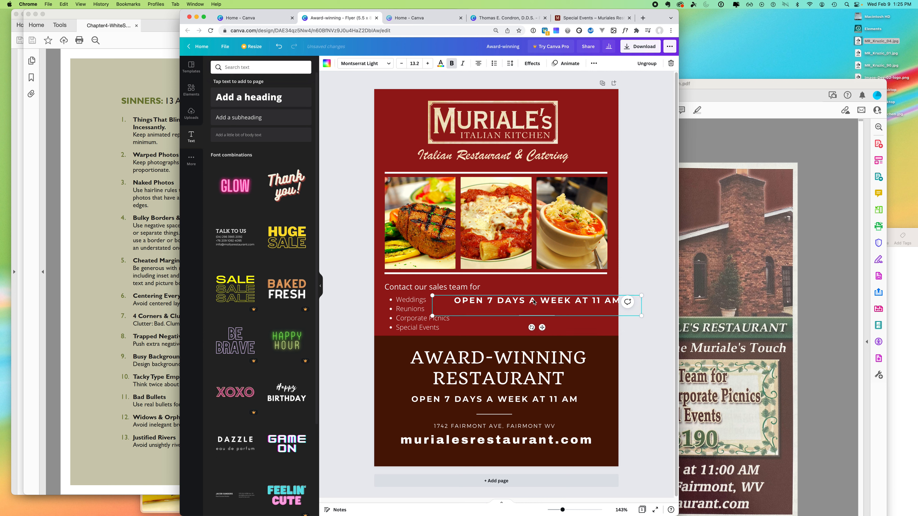
{"action": "left_click", "coordinate": [534, 301]}
{"action": "left_click", "coordinate": [534, 300]}
{"action": "type", "text": "GIVE"}
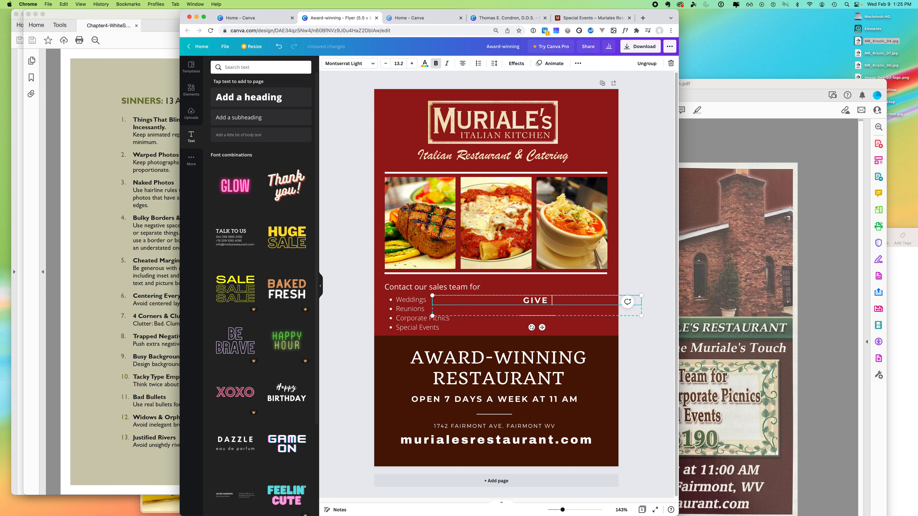
{"action": "type", "text": " YOUR SPECIAL EVENT THE MURIAL"}
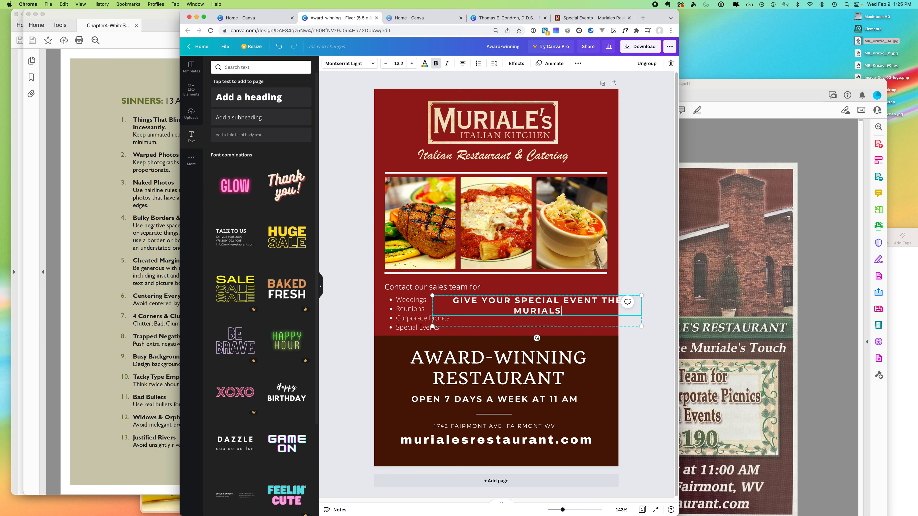
{"action": "type", "text": "E'S TOUCH"}
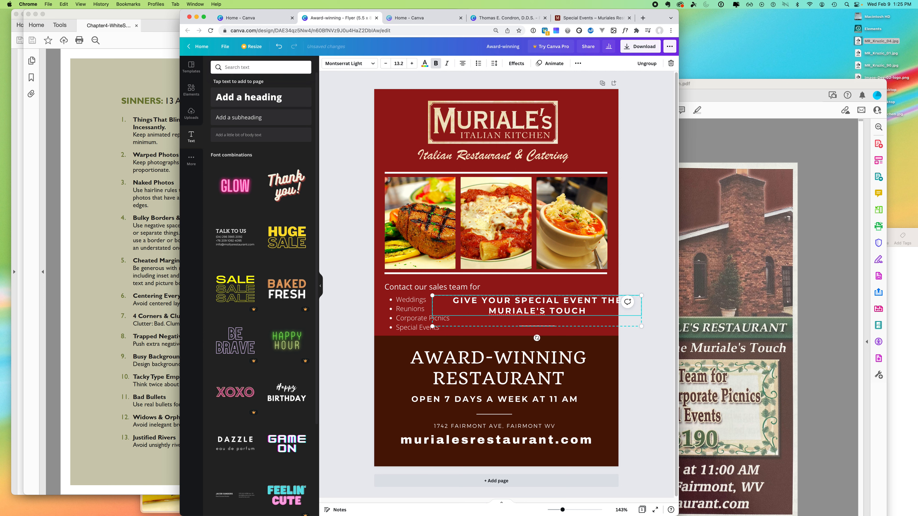
- Shrink the tagline, place it under the photos, and break it onto two lines before THE
{"action": "left_click_drag", "start_coordinate": [432, 326], "coordinate": [490, 333]}
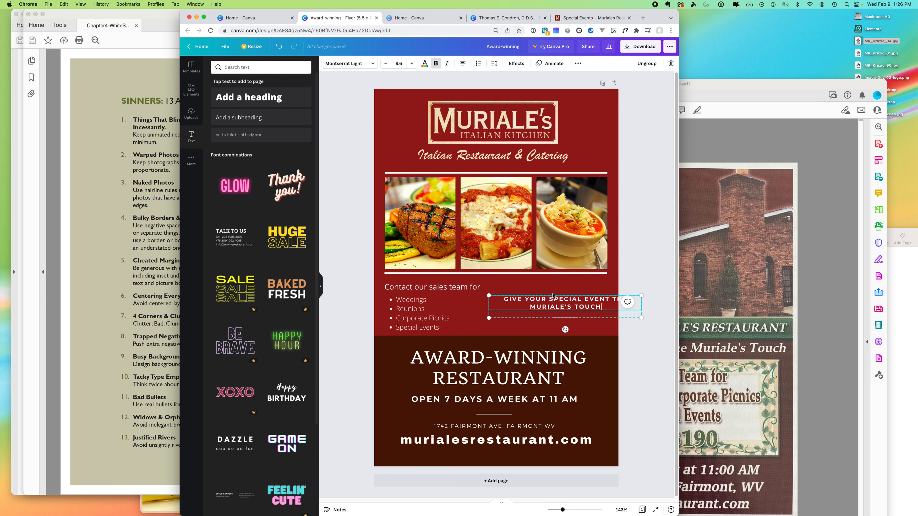
{"action": "left_click_drag", "start_coordinate": [609, 299], "coordinate": [582, 287]}
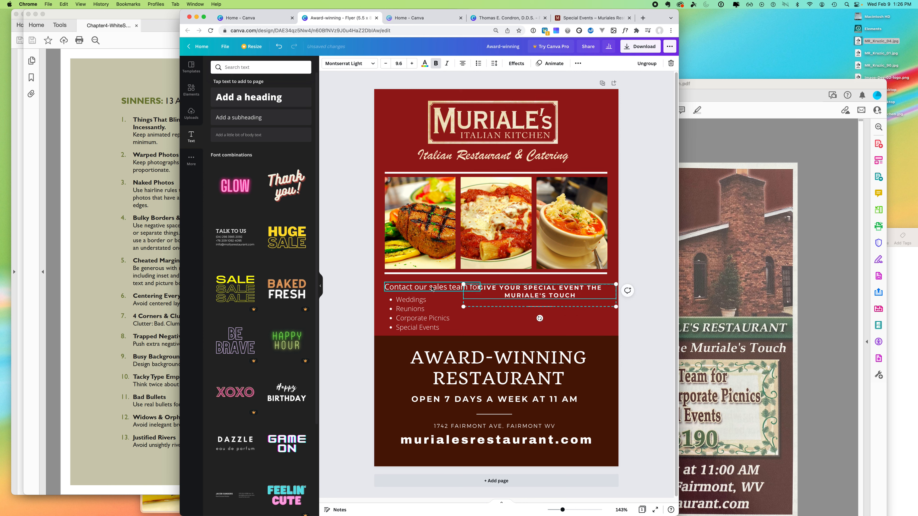
{"action": "left_click_drag", "start_coordinate": [432, 288], "coordinate": [409, 276]}
{"action": "left_click_drag", "start_coordinate": [408, 312], "coordinate": [595, 324]}
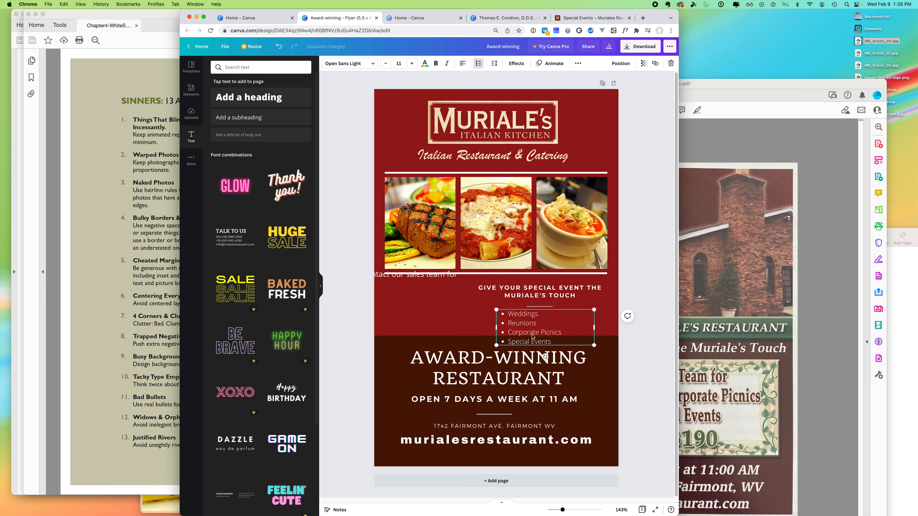
{"action": "left_click_drag", "start_coordinate": [527, 291], "coordinate": [517, 307]}
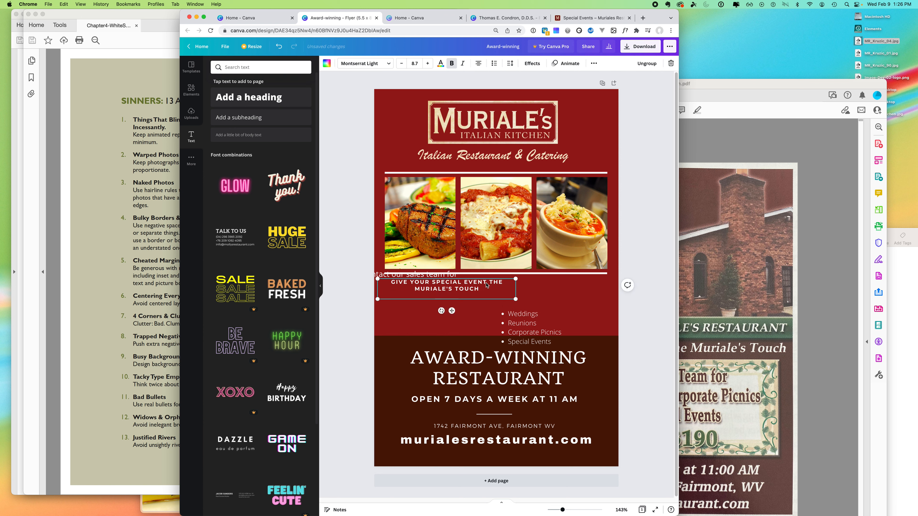
{"action": "double_click", "coordinate": [491, 283]}
{"action": "left_click", "coordinate": [490, 283]}
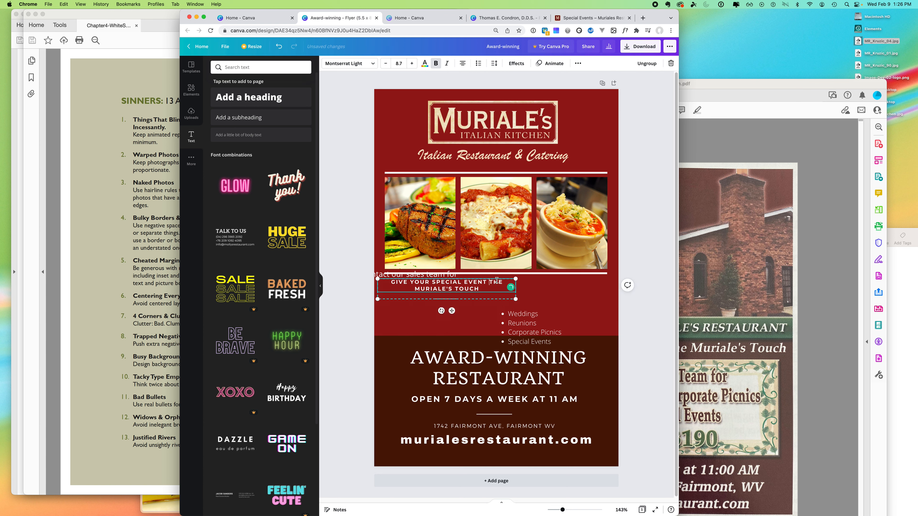
{"action": "key", "text": "shift+Return"}
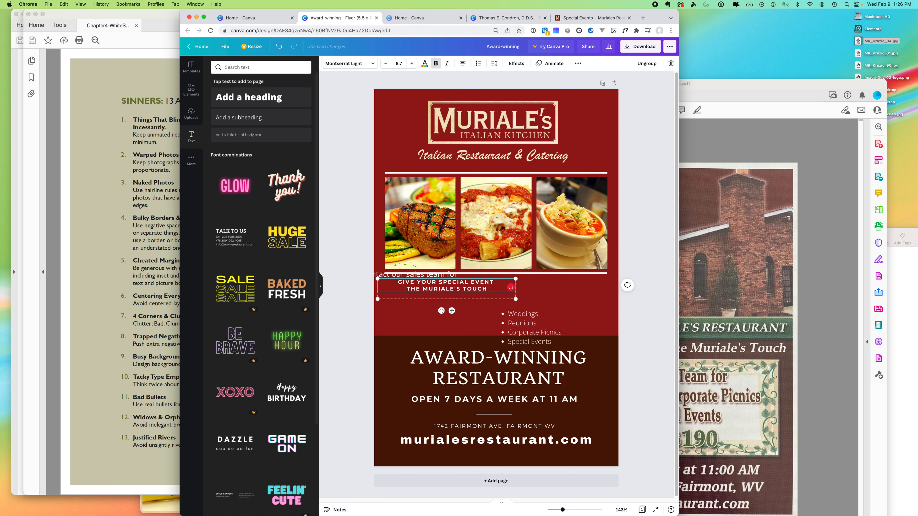
- Duplicate the bulleted event list and place the copy to the right
{"action": "left_click", "coordinate": [516, 322]}
{"action": "mouse_move", "coordinate": [517, 323]}
{"action": "left_mouse_down"}
{"action": "mouse_move", "coordinate": [409, 318]}
{"action": "mouse_move", "coordinate": [515, 318]}
{"action": "left_mouse_up"}
{"action": "left_click_drag", "start_coordinate": [515, 318], "coordinate": [566, 333]}
- Split the events into two columns: Weddings, Reunions and Corporate Picnics, Special Events
{"action": "double_click", "coordinate": [515, 318]}
{"action": "key", "text": "BackSpace"}
{"action": "left_click", "coordinate": [419, 323]}
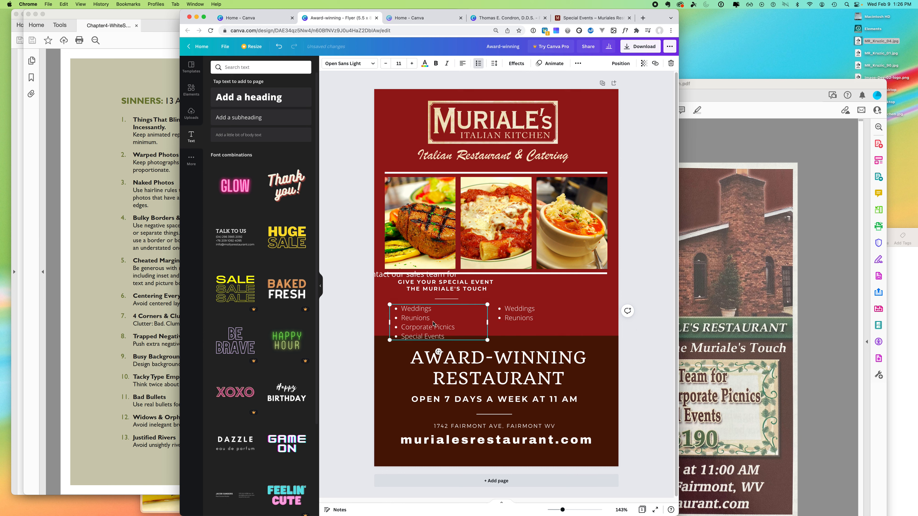
{"action": "left_click_drag", "start_coordinate": [409, 317], "coordinate": [373, 308]}
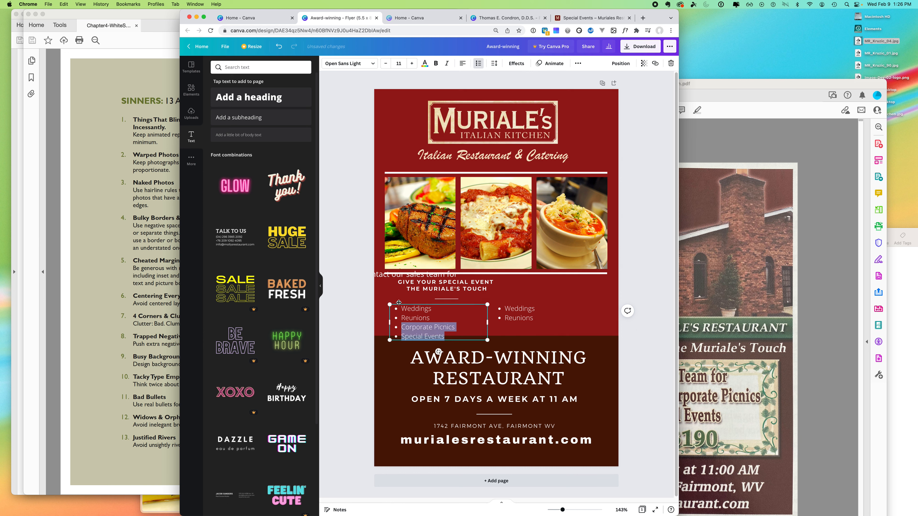
{"action": "left_click_drag", "start_coordinate": [433, 318], "coordinate": [384, 305]}
{"action": "key", "text": "BackSpace"}
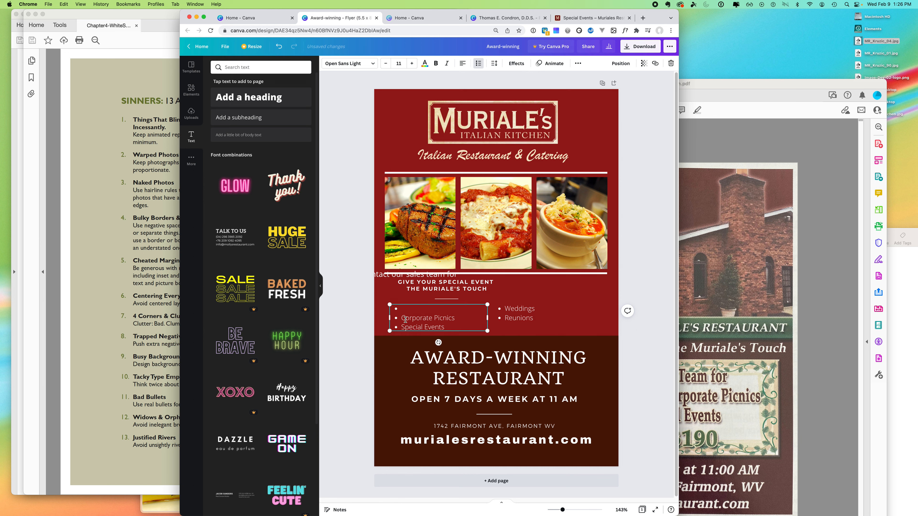
{"action": "key", "text": "BackSpace"}
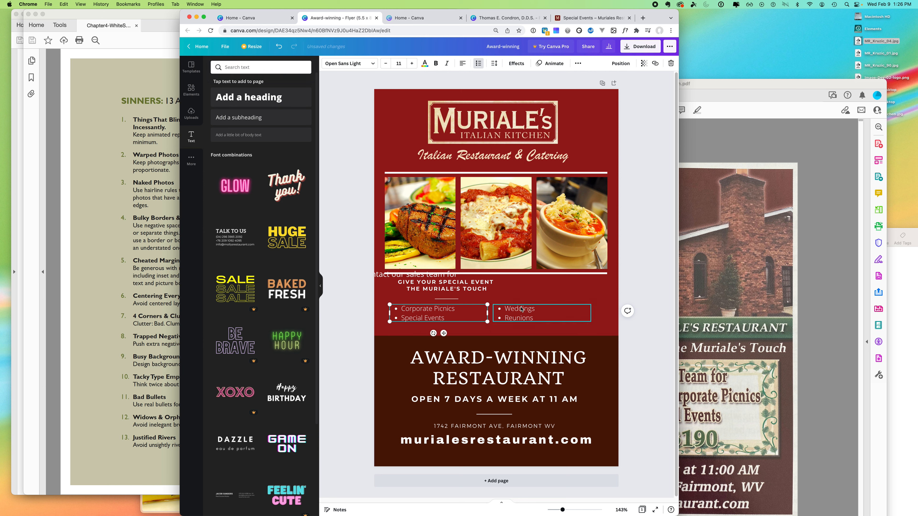
{"action": "left_click_drag", "start_coordinate": [522, 309], "coordinate": [412, 306]}
{"action": "mouse_move", "coordinate": [484, 321]}
{"action": "left_mouse_down"}
{"action": "mouse_move", "coordinate": [444, 323]}
{"action": "mouse_move", "coordinate": [486, 338]}
{"action": "mouse_move", "coordinate": [483, 310]}
{"action": "mouse_move", "coordinate": [515, 313]}
{"action": "mouse_move", "coordinate": [478, 310]}
{"action": "left_mouse_up"}
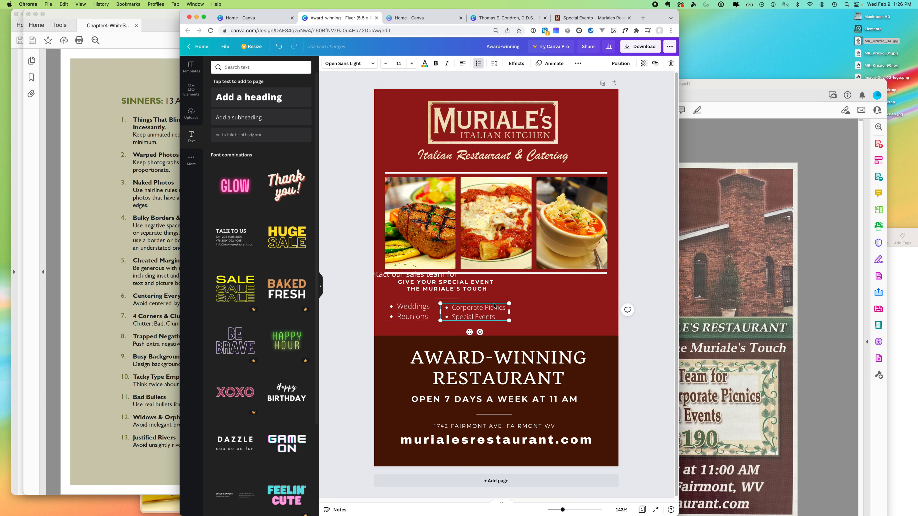
- Nudge the tagline and lists down and enlarge the tagline's font to 10.7
{"action": "left_click", "coordinate": [454, 288], "text": "shift"}
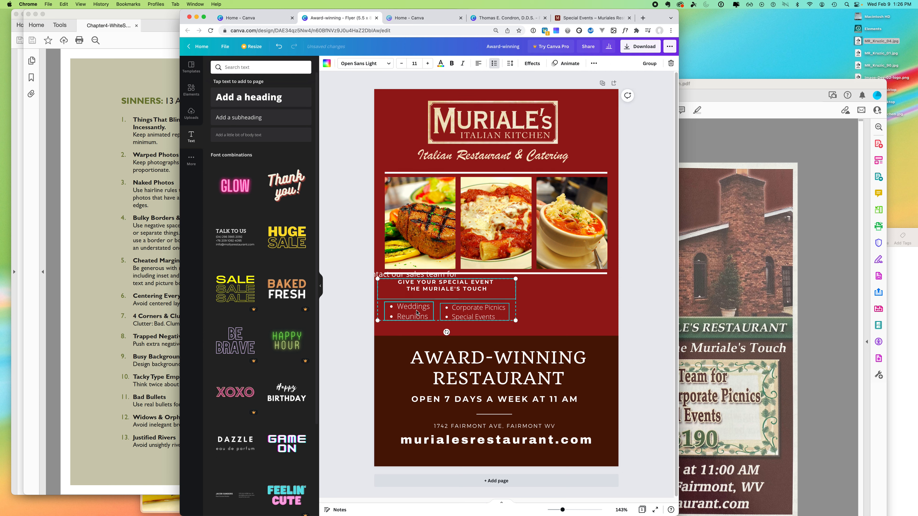
{"action": "left_click_drag", "start_coordinate": [461, 301], "coordinate": [468, 308]}
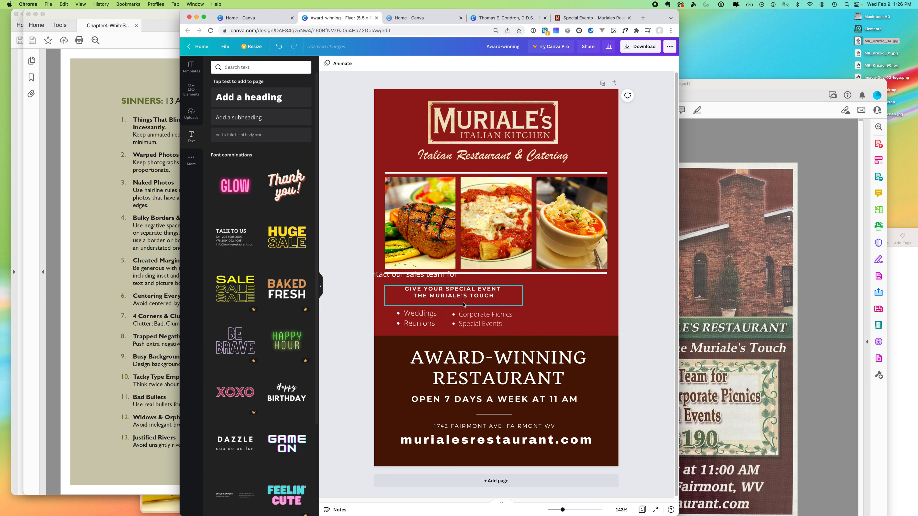
{"action": "left_click", "coordinate": [464, 298]}
{"action": "triple_click", "coordinate": [463, 295]}
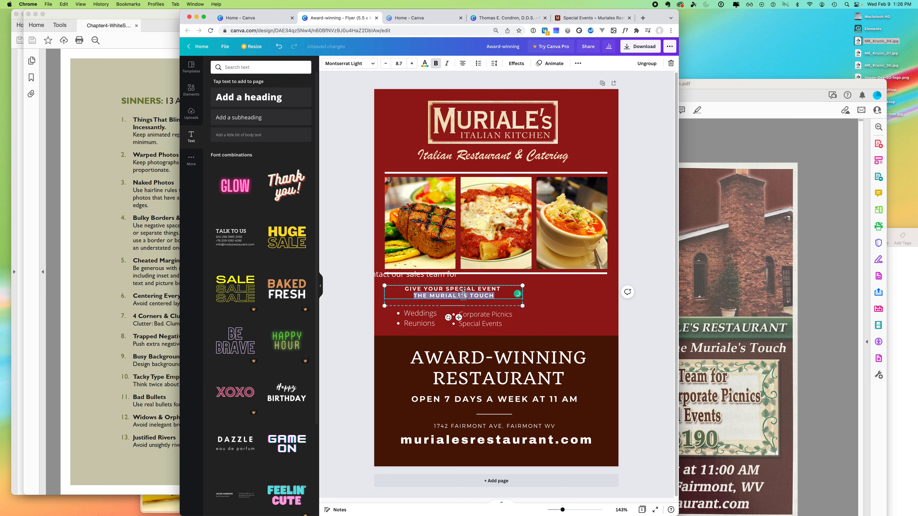
{"action": "left_click", "coordinate": [406, 288], "text": "shift"}
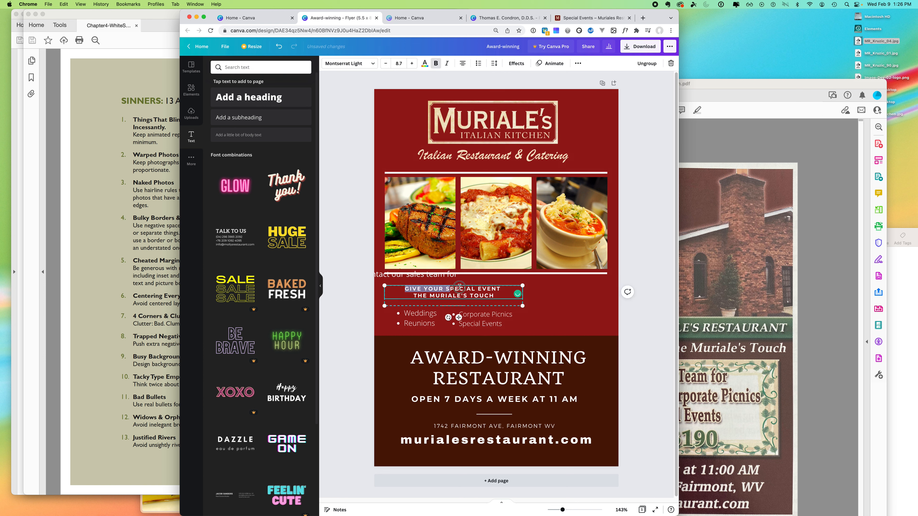
{"action": "left_click", "coordinate": [412, 64]}
{"action": "left_click", "coordinate": [411, 64]}
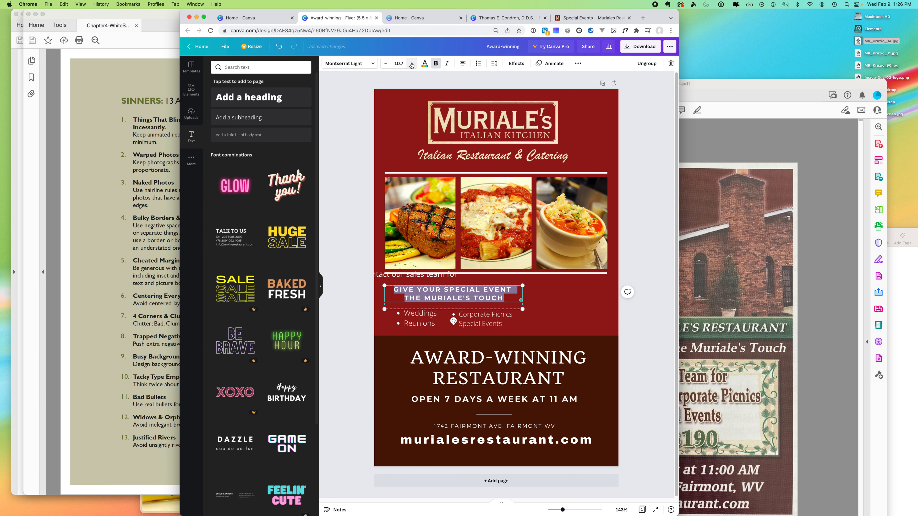
- Shift both event lists down slightly and move the sales-team line beside the tagline
{"action": "left_click", "coordinate": [635, 280]}
{"action": "left_click", "coordinate": [439, 322]}
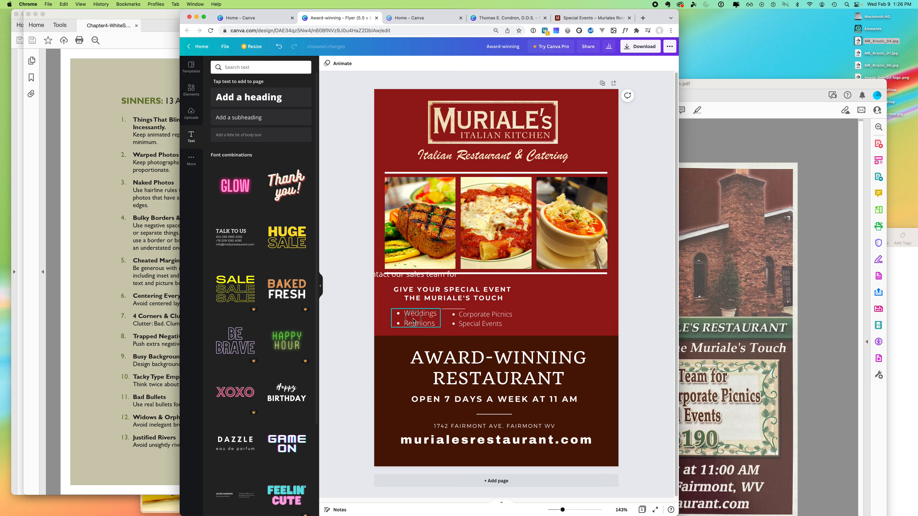
{"action": "left_click", "coordinate": [470, 317], "text": "shift"}
{"action": "left_click_drag", "start_coordinate": [473, 318], "coordinate": [473, 322]}
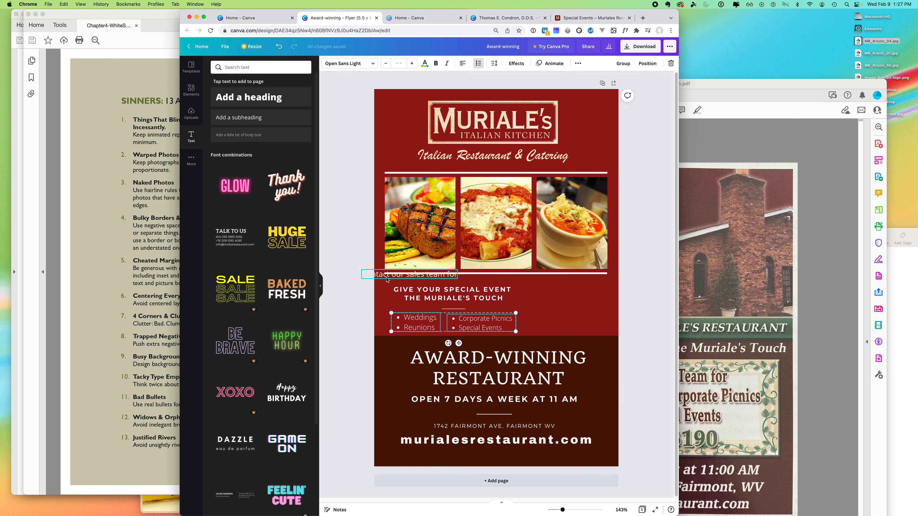
{"action": "left_click_drag", "start_coordinate": [387, 279], "coordinate": [558, 306]}
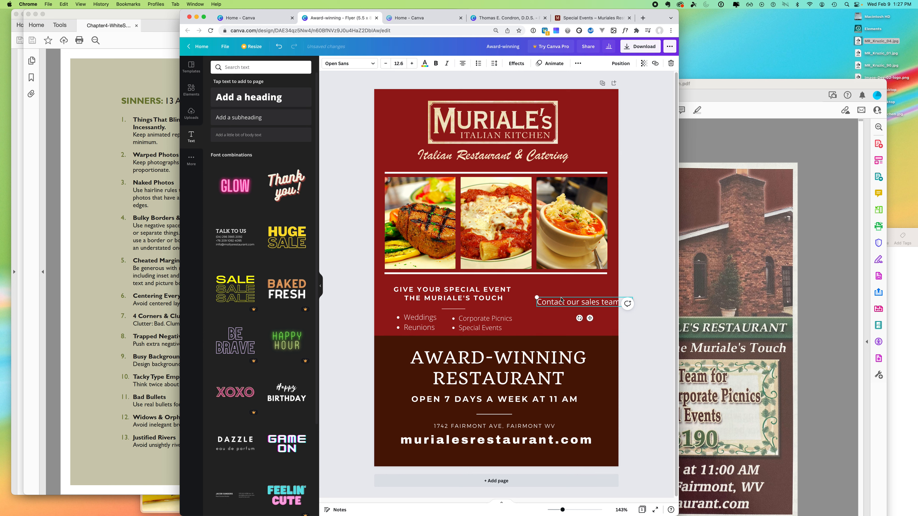
{"action": "left_click", "coordinate": [554, 310]}
{"action": "key", "text": "Delete"}
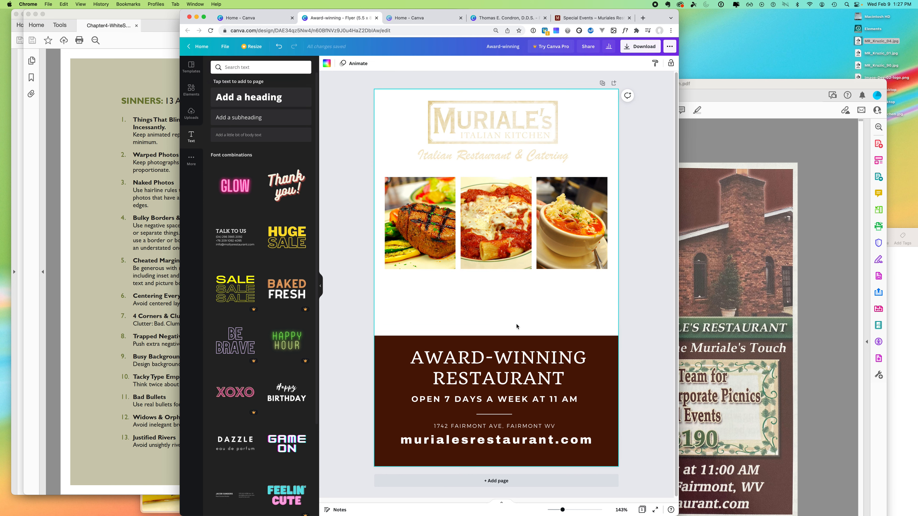
{"action": "key", "text": "super+z"}
{"action": "left_click", "coordinate": [471, 379]}
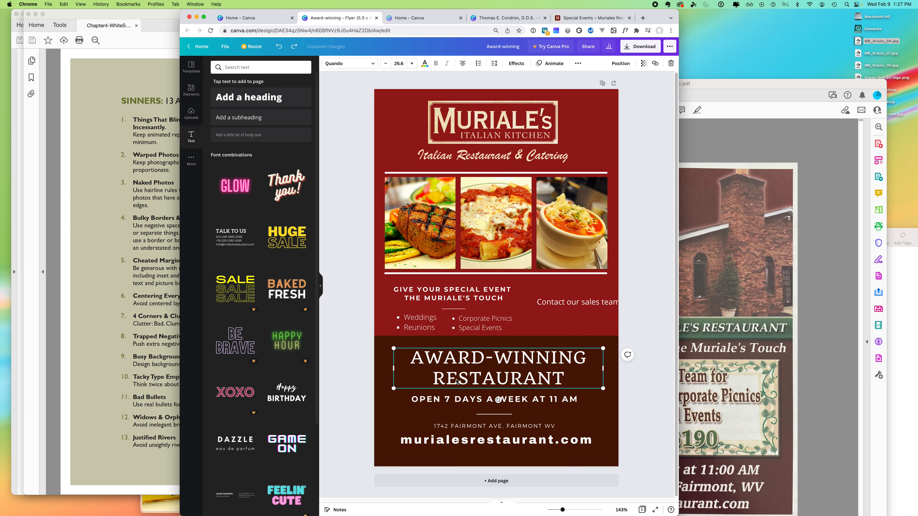
- Duplicate the AWARD-WINNING RESTAURANT headline, replace its text with the restaurant's phone number, and narrow the box
{"action": "left_click_drag", "start_coordinate": [456, 382], "coordinate": [607, 326]}
{"action": "double_click", "coordinate": [540, 318]}
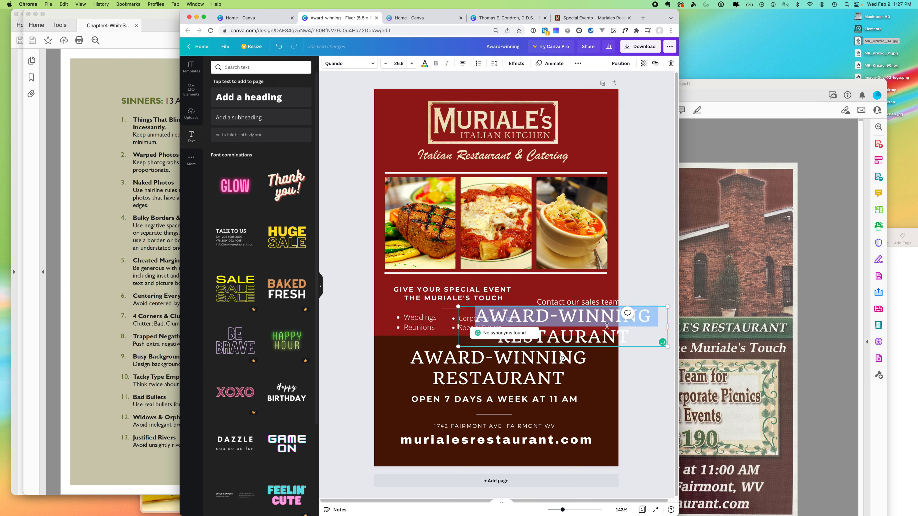
{"action": "left_click", "coordinate": [739, 423]}
{"action": "left_click", "coordinate": [369, 387]}
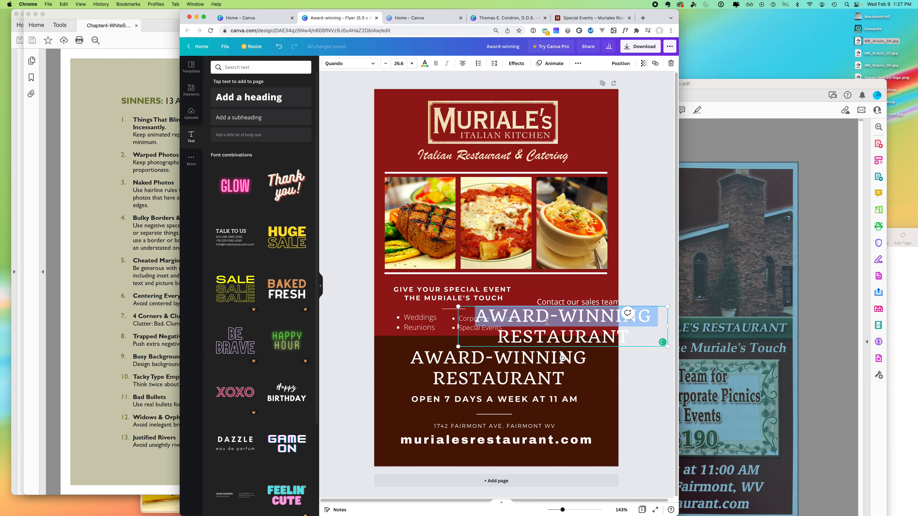
{"action": "double_click", "coordinate": [541, 328]}
{"action": "left_click", "coordinate": [480, 317]}
{"action": "left_click_drag", "start_coordinate": [479, 316], "coordinate": [640, 339]}
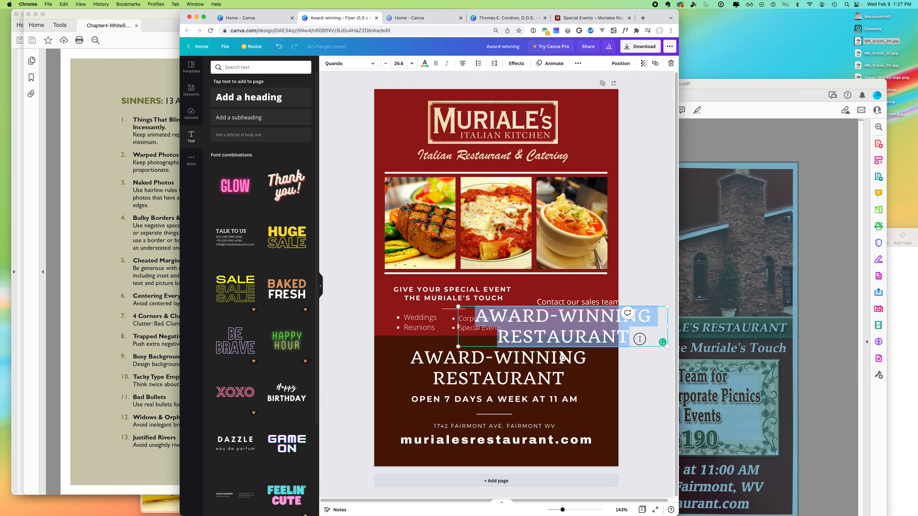
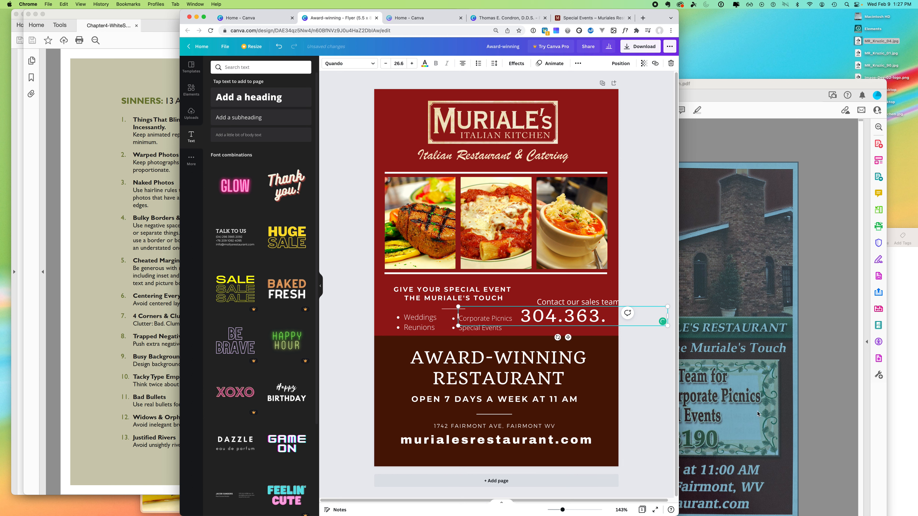
{"action": "left_click", "coordinate": [750, 441]}
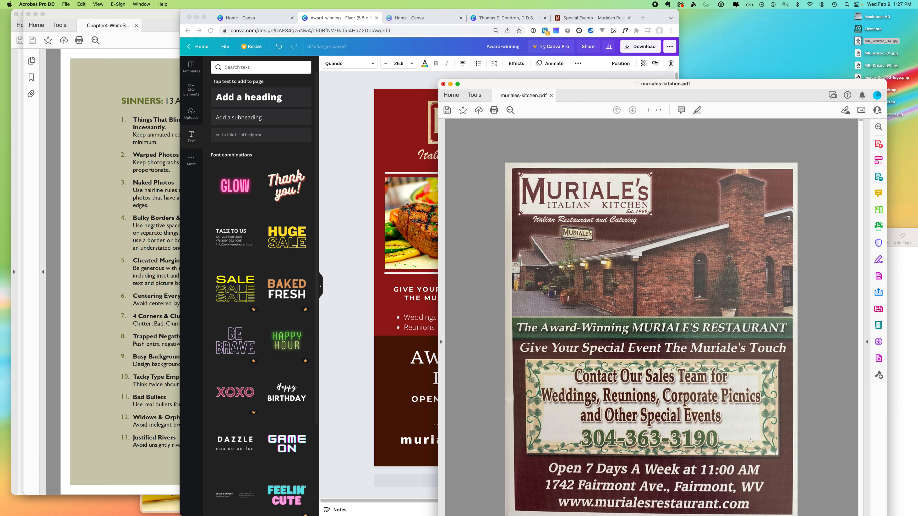
{"action": "left_click", "coordinate": [371, 344]}
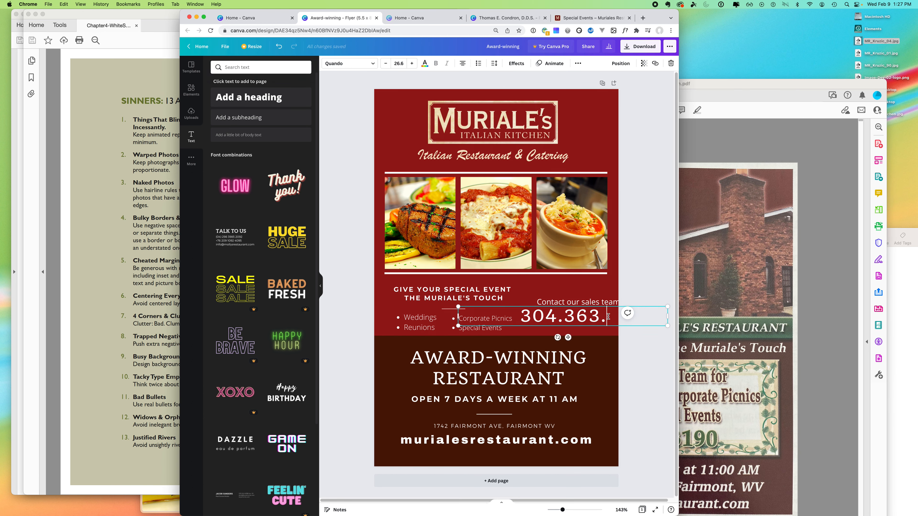
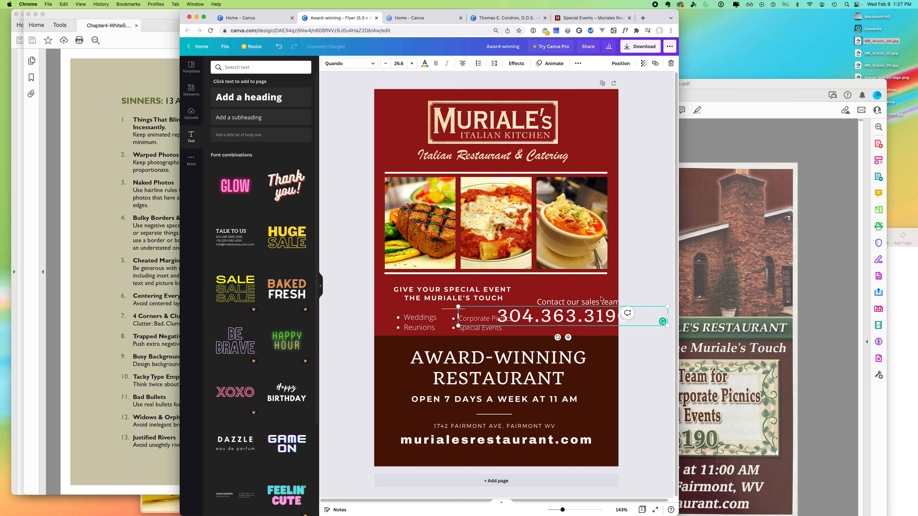
{"action": "left_click_drag", "start_coordinate": [457, 318], "coordinate": [474, 280]}
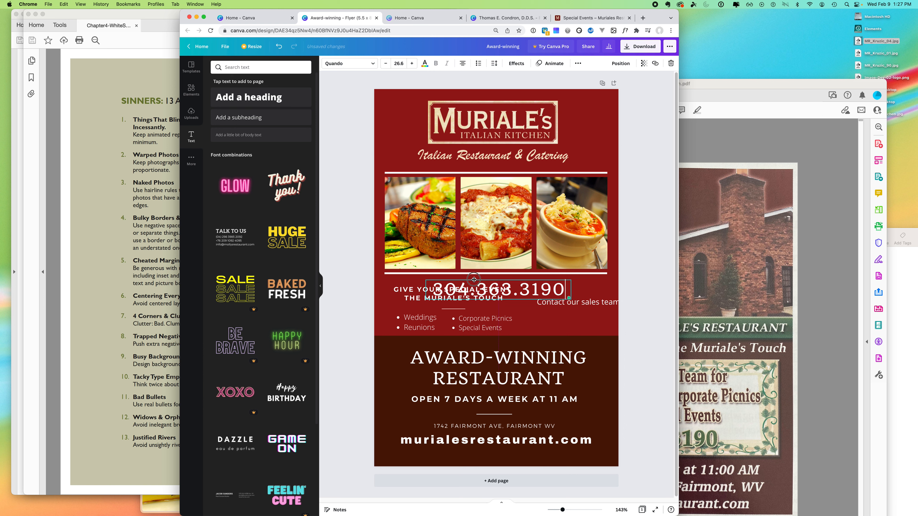
- Shrink the AWARD-WINNING RESTAURANT headline onto one line and move it down just above the hours
{"action": "left_click", "coordinate": [491, 367]}
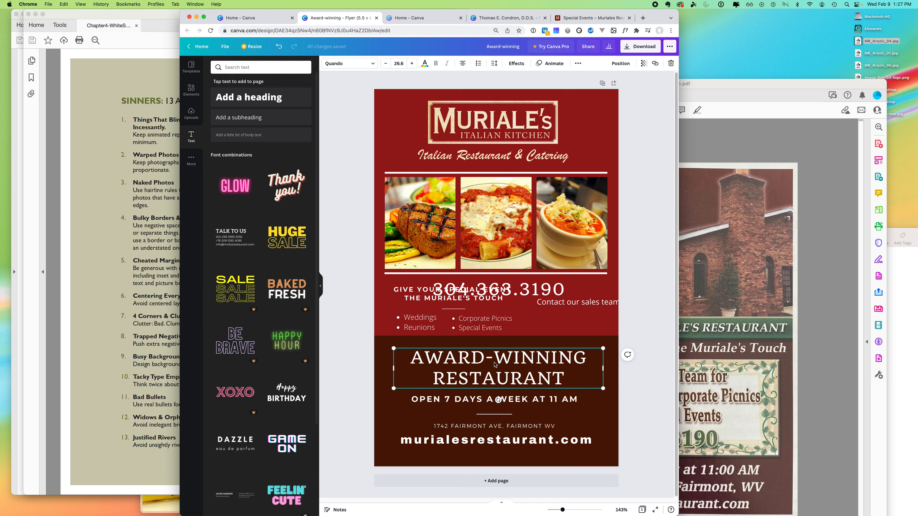
{"action": "double_click", "coordinate": [501, 360]}
{"action": "left_click_drag", "start_coordinate": [411, 357], "coordinate": [590, 380]}
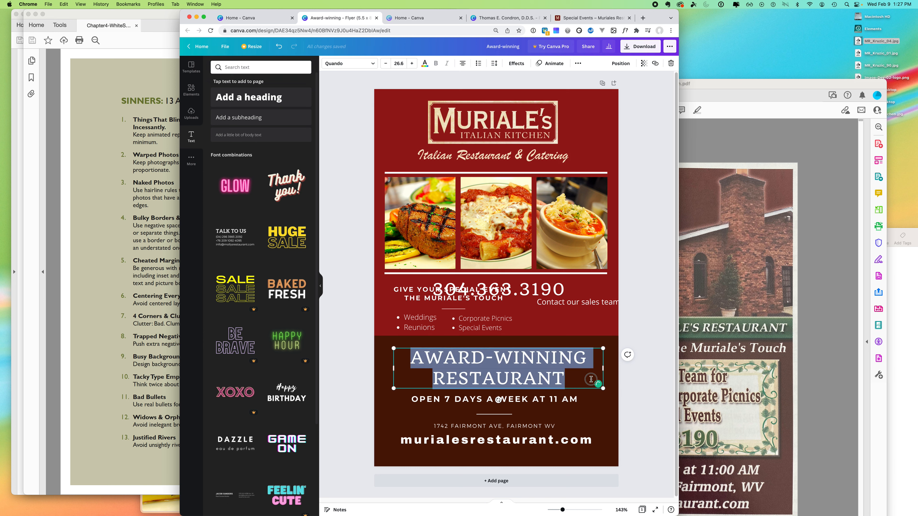
{"action": "left_click", "coordinate": [385, 63]}
{"action": "left_click", "coordinate": [385, 64]}
{"action": "left_click", "coordinate": [385, 64]}
{"action": "left_click", "coordinate": [385, 64]}
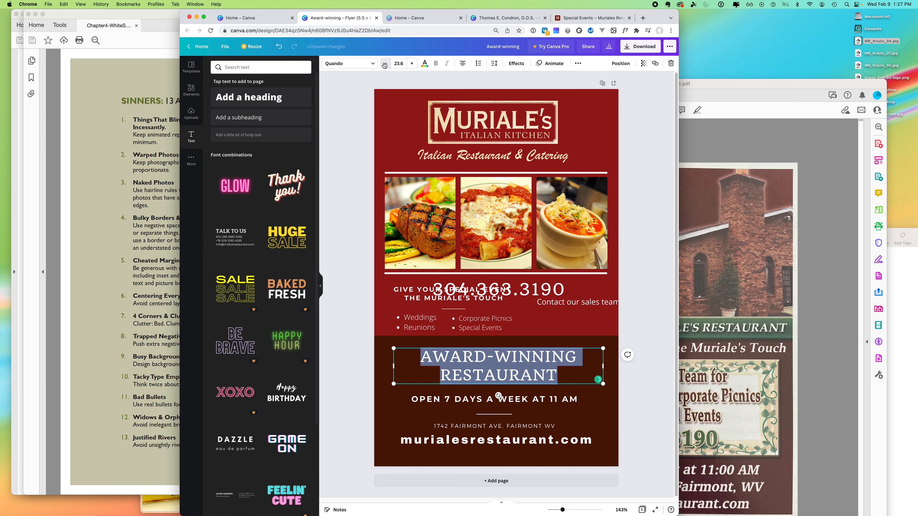
{"action": "left_click", "coordinate": [386, 63]}
{"action": "left_click", "coordinate": [385, 64]}
{"action": "left_click", "coordinate": [386, 63]}
{"action": "left_click", "coordinate": [385, 63]}
{"action": "left_click", "coordinate": [385, 63]}
{"action": "left_click", "coordinate": [385, 64]}
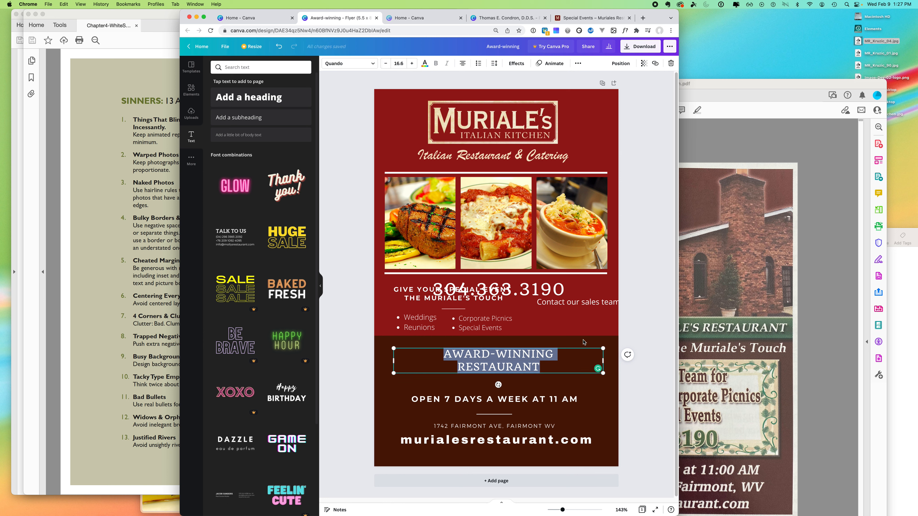
{"action": "left_click_drag", "start_coordinate": [602, 359], "coordinate": [609, 361]}
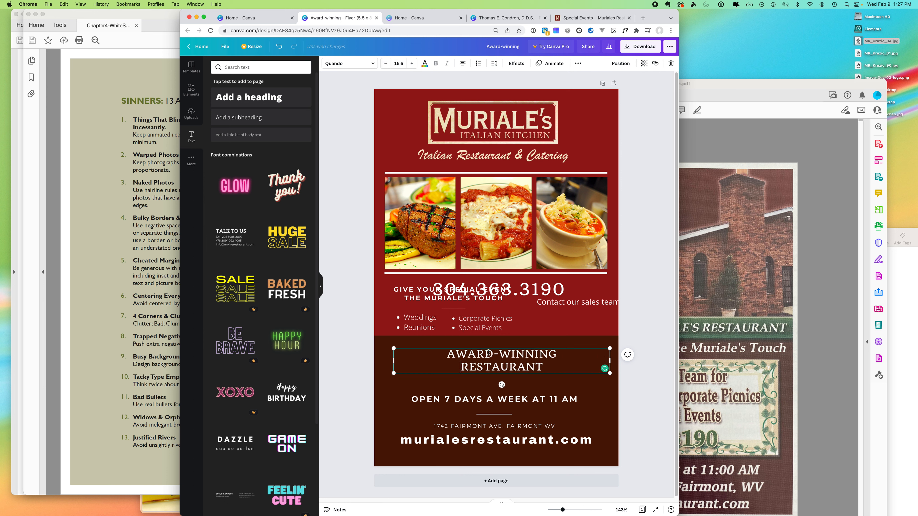
{"action": "key", "text": "BackSpace"}
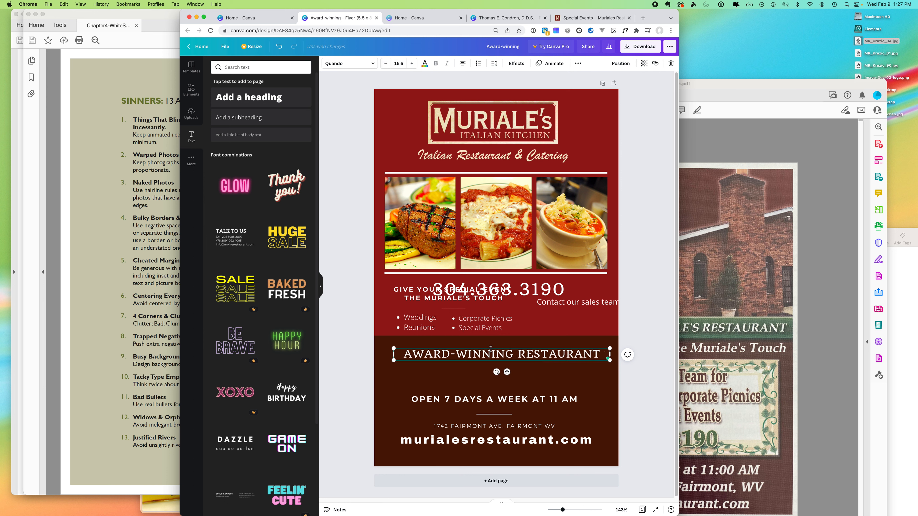
{"action": "left_click_drag", "start_coordinate": [491, 348], "coordinate": [492, 376]}
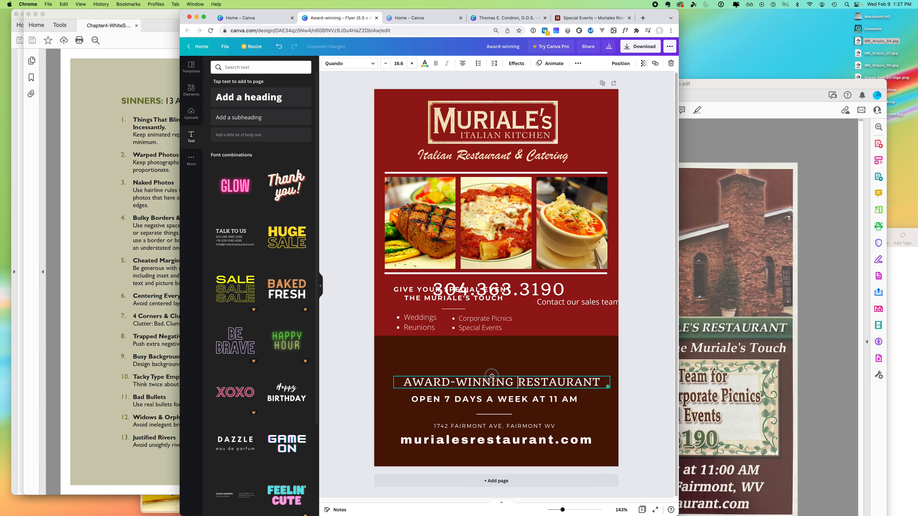
- Shorten the brown band, move the tagline and lists below the phone number, and delete the Contact line
{"action": "left_click", "coordinate": [487, 345]}
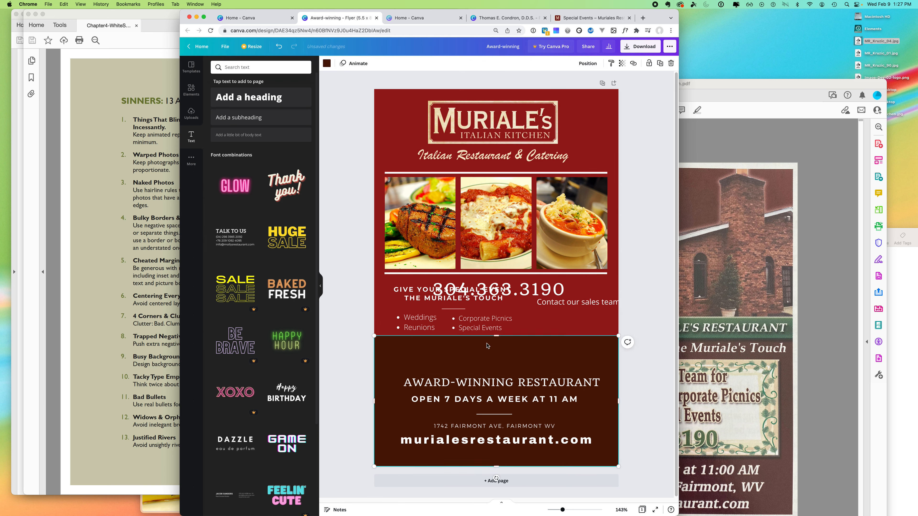
{"action": "left_click_drag", "start_coordinate": [496, 337], "coordinate": [496, 360]}
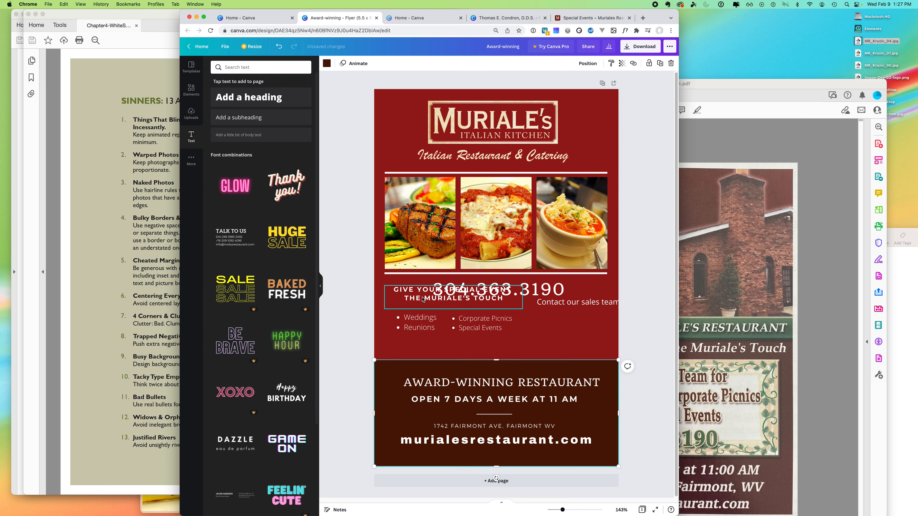
{"action": "mouse_move", "coordinate": [532, 290]}
{"action": "left_mouse_down"}
{"action": "mouse_move", "coordinate": [531, 323]}
{"action": "mouse_move", "coordinate": [530, 164]}
{"action": "mouse_move", "coordinate": [531, 295]}
{"action": "left_mouse_up"}
{"action": "left_click", "coordinate": [411, 293]}
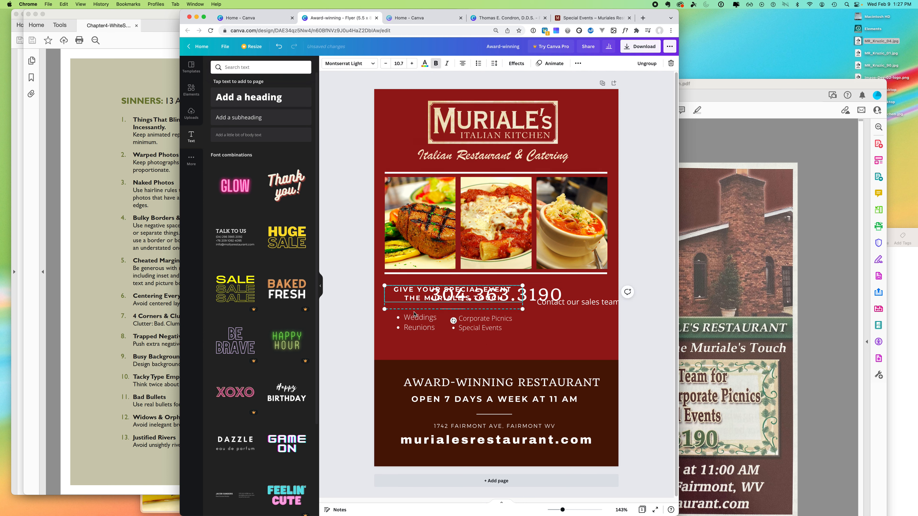
{"action": "left_click_drag", "start_coordinate": [478, 324], "coordinate": [521, 343]}
{"action": "left_click_drag", "start_coordinate": [581, 309], "coordinate": [498, 329]}
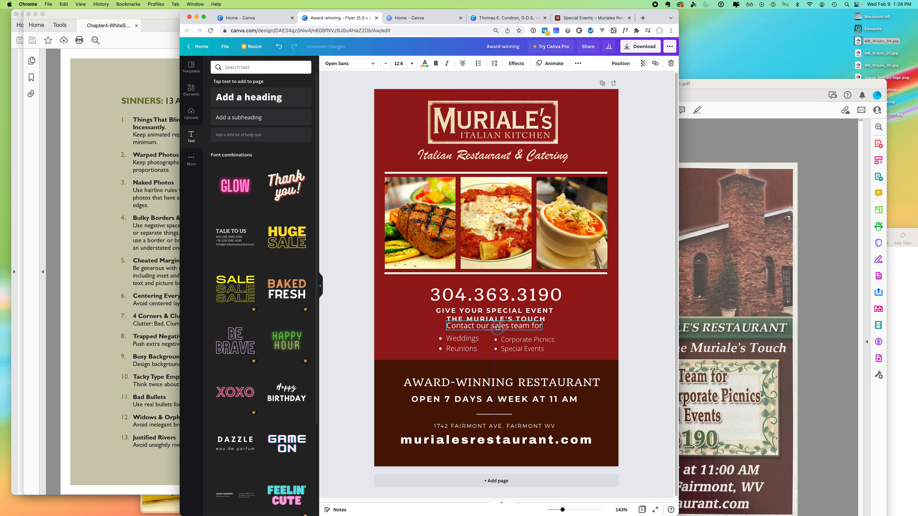
{"action": "left_click_drag", "start_coordinate": [497, 328], "coordinate": [541, 309]}
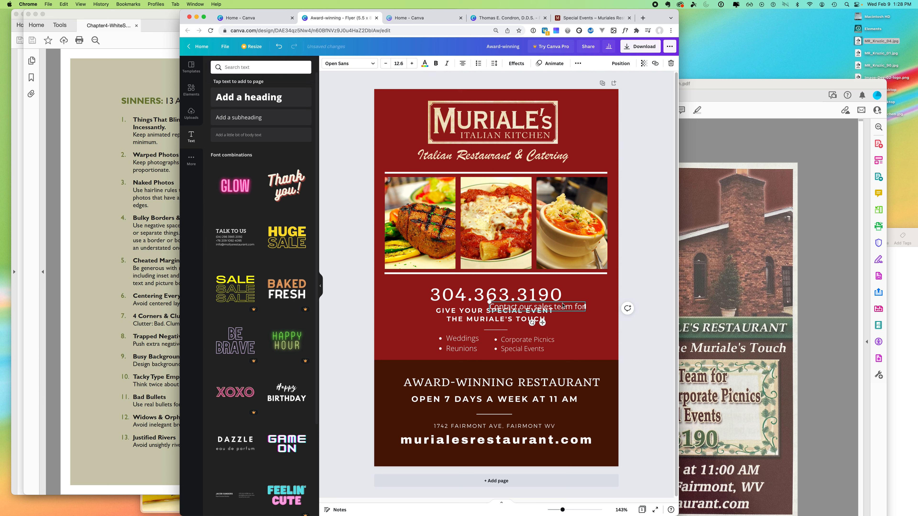
{"action": "key", "text": "Delete"}
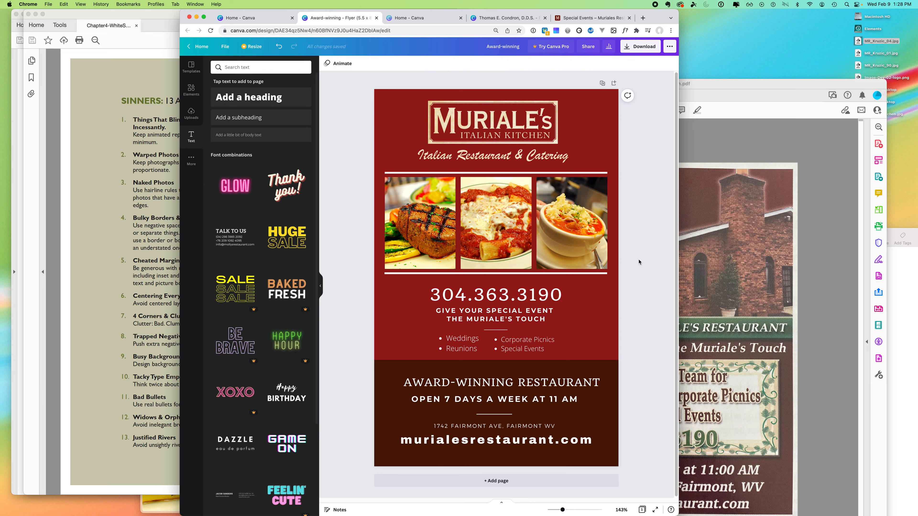
- Move the phone number, tagline and both event lists together up and to the left
{"action": "left_click", "coordinate": [458, 344]}
{"action": "left_click", "coordinate": [501, 336], "text": "shift"}
{"action": "left_click", "coordinate": [500, 314], "text": "shift"}
{"action": "left_click", "coordinate": [534, 295], "text": "shift"}
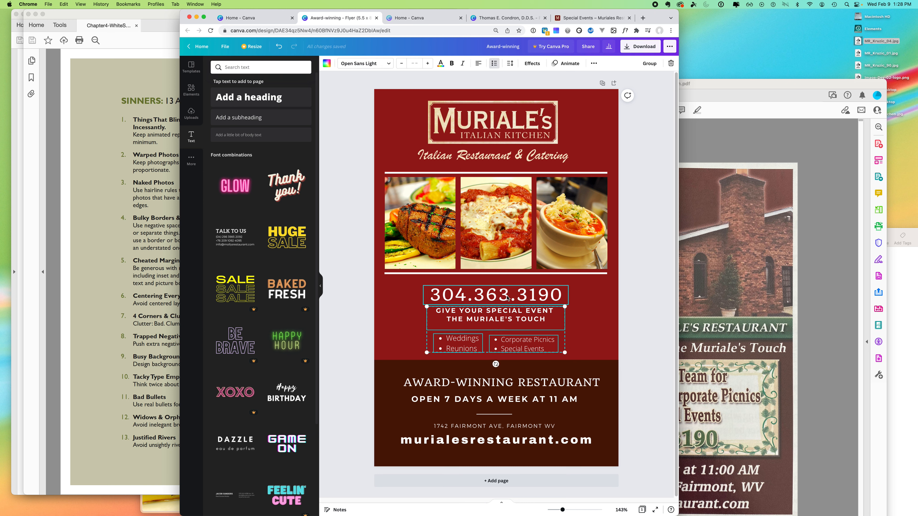
{"action": "left_click_drag", "start_coordinate": [534, 294], "coordinate": [494, 290]}
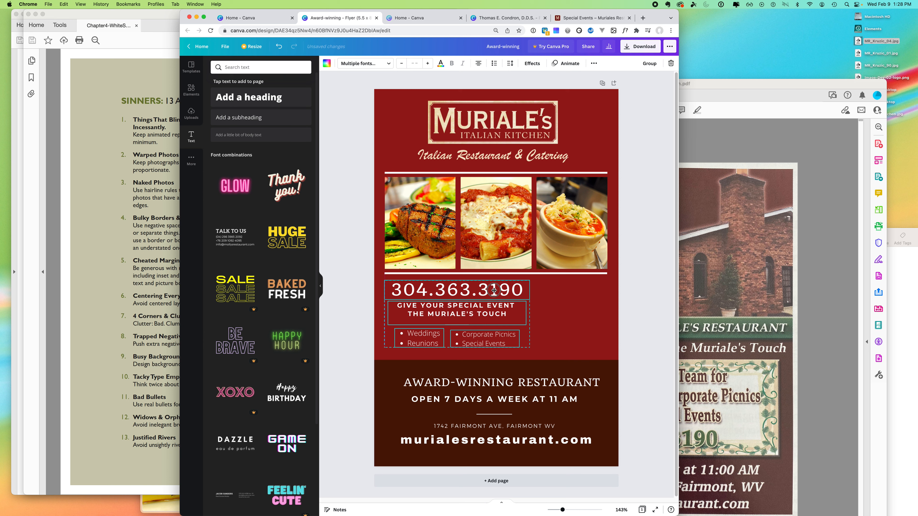
- Delete the white rule beneath the food photos
{"action": "left_click", "coordinate": [548, 273]}
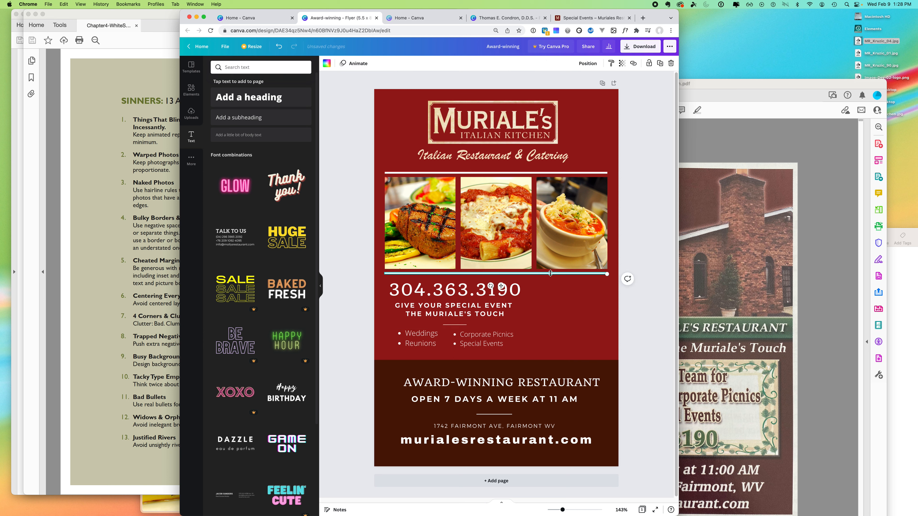
{"action": "key", "text": "Delete"}
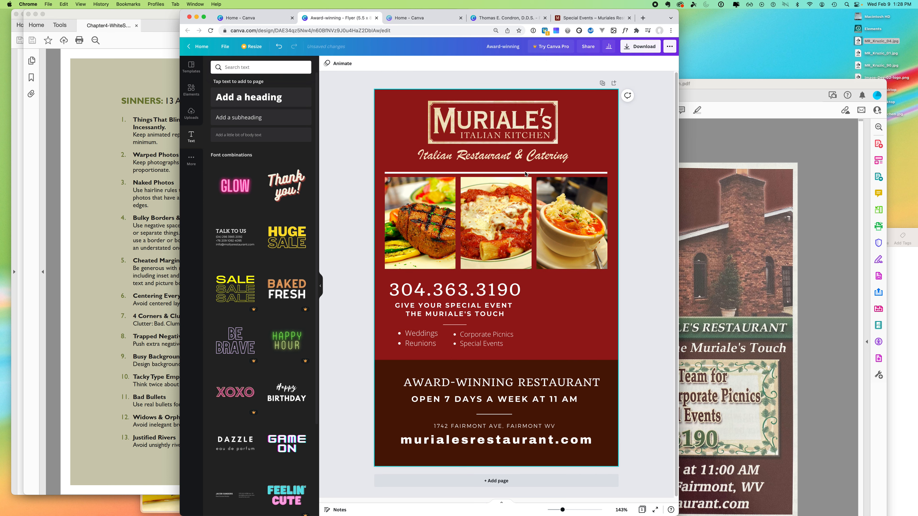
{"action": "left_click", "coordinate": [649, 159]}
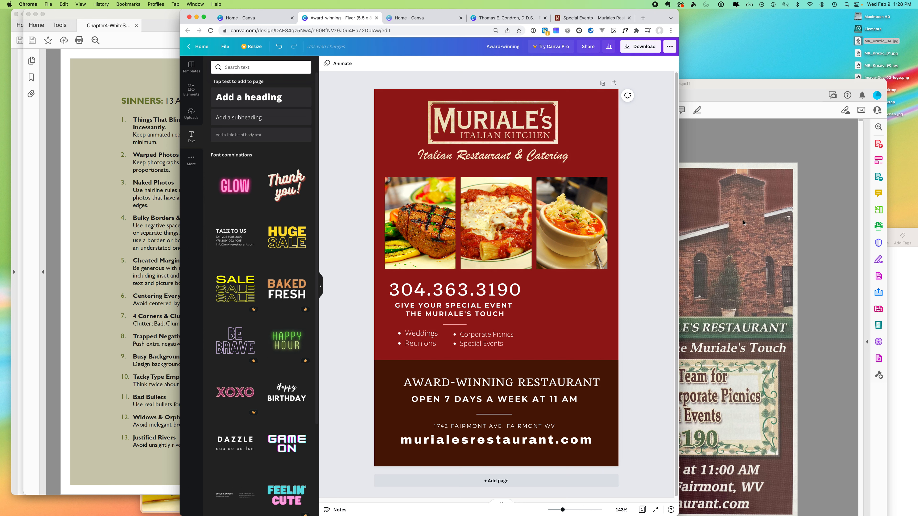
- Stretch the three-photo grid out to the flyer's left and right edges
{"action": "left_click", "coordinate": [425, 233]}
{"action": "left_click_drag", "start_coordinate": [608, 177], "coordinate": [618, 171]}
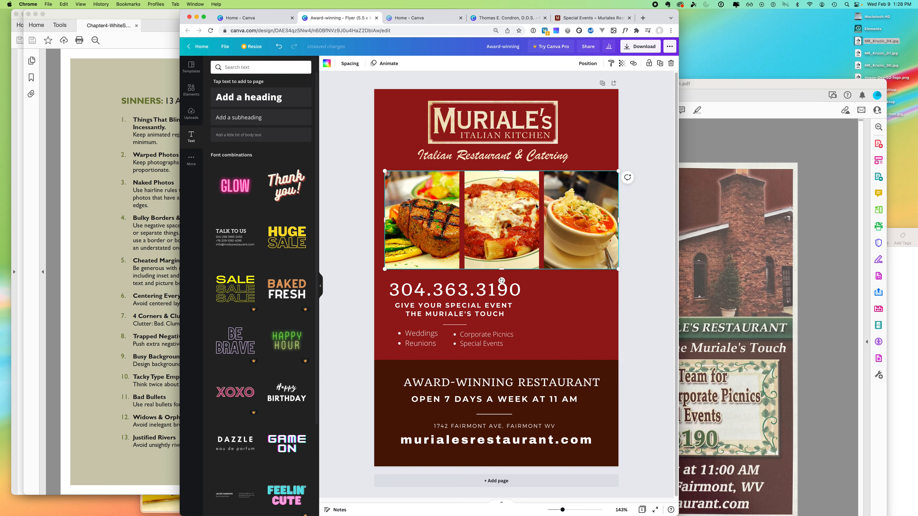
{"action": "left_click_drag", "start_coordinate": [382, 273], "coordinate": [372, 279]}
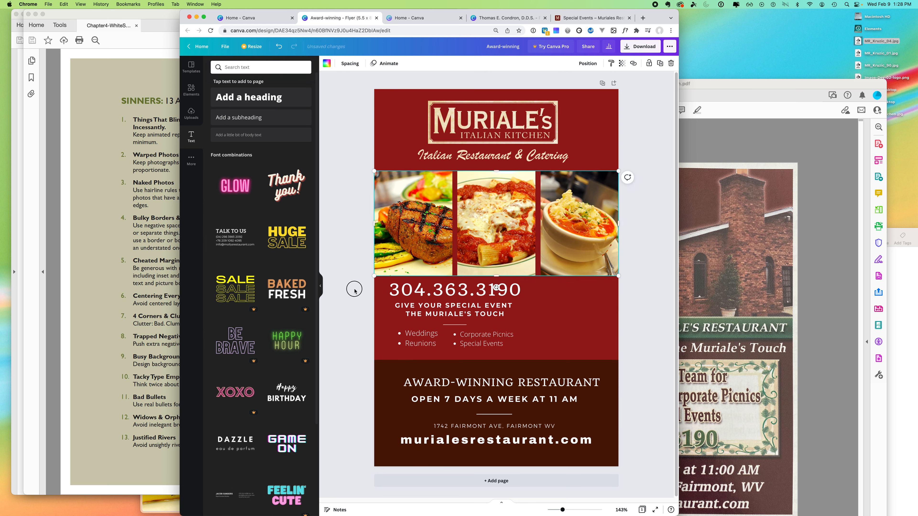
{"action": "left_click", "coordinate": [335, 364]}
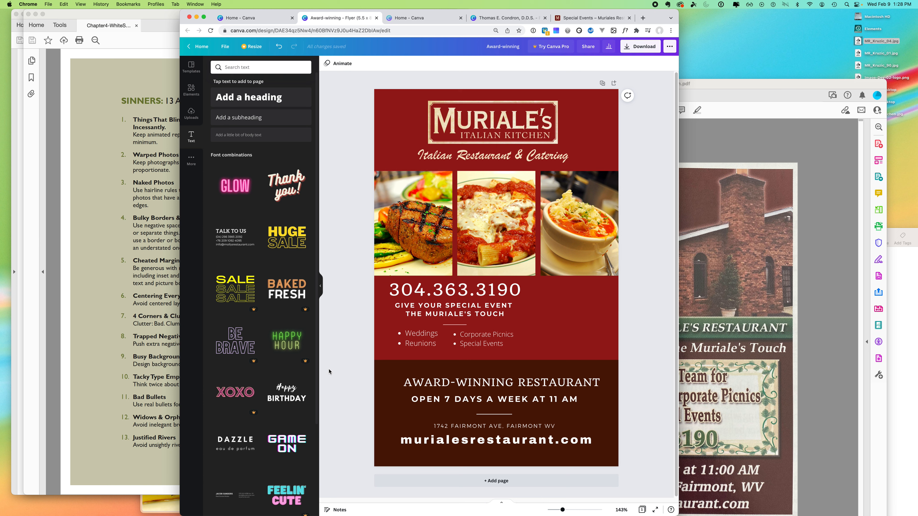
- Lower the brown band's top edge and nudge the phone, tagline and event lists down slightly
{"action": "left_click", "coordinate": [506, 365]}
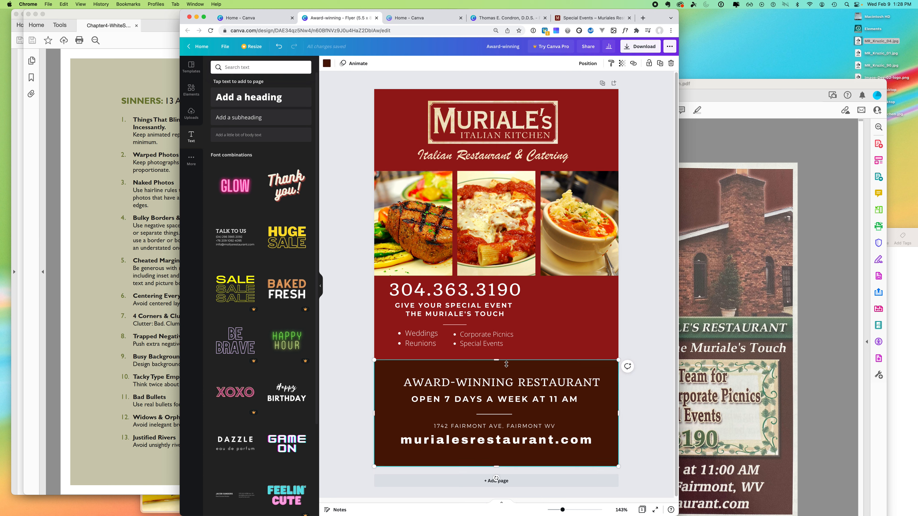
{"action": "left_click_drag", "start_coordinate": [497, 363], "coordinate": [496, 368]}
{"action": "left_click", "coordinate": [420, 338]}
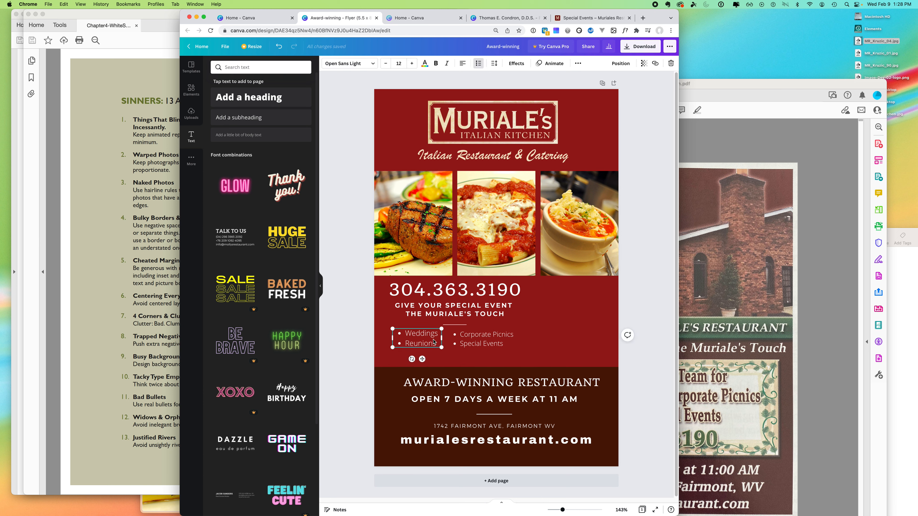
{"action": "left_click", "coordinate": [469, 341], "text": "shift"}
{"action": "left_click", "coordinate": [458, 312], "text": "shift"}
{"action": "left_click", "coordinate": [463, 291], "text": "shift"}
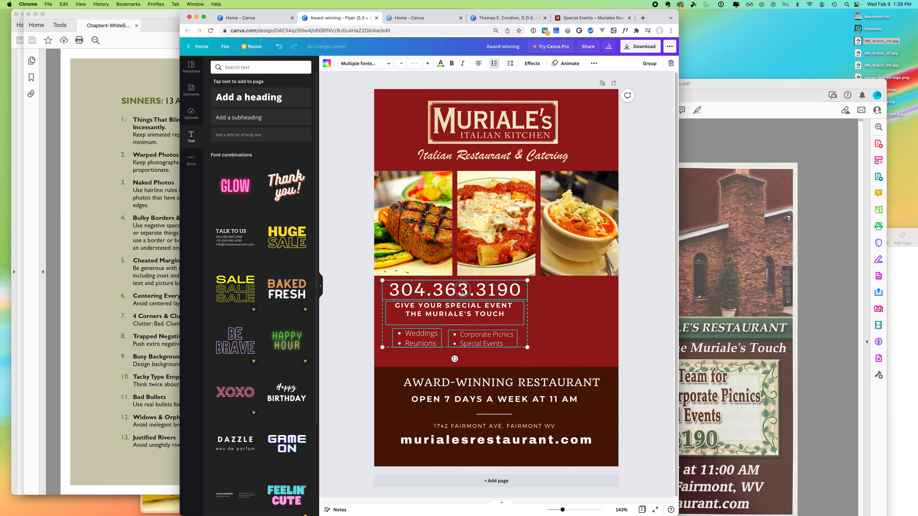
{"action": "left_click_drag", "start_coordinate": [463, 293], "coordinate": [462, 301]}
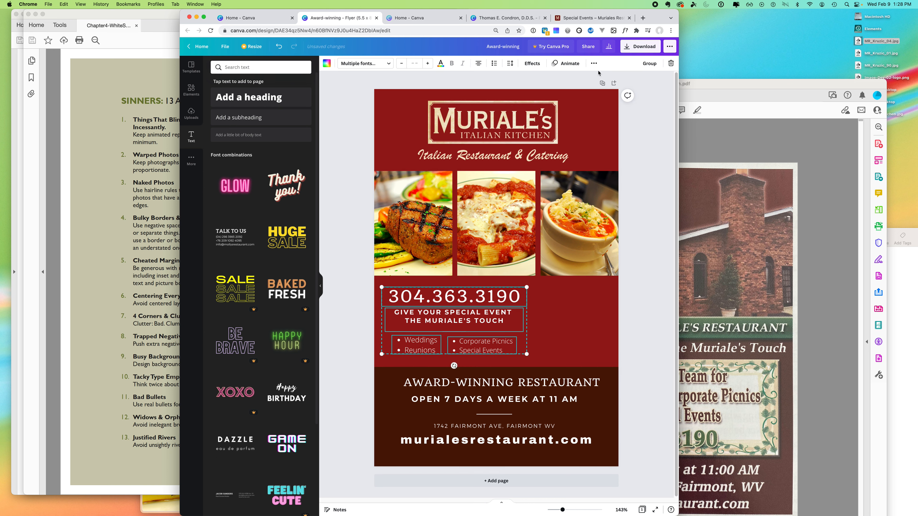
{"action": "left_click", "coordinate": [592, 19]}
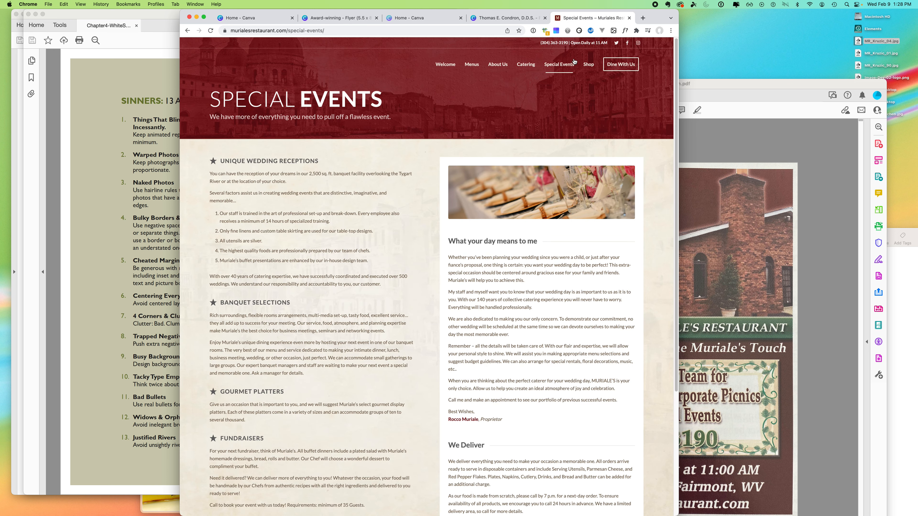
- Find the dining-room photo in the home page slideshow, drag it to the desktop, and return to the flyer
{"action": "left_click", "coordinate": [527, 64]}
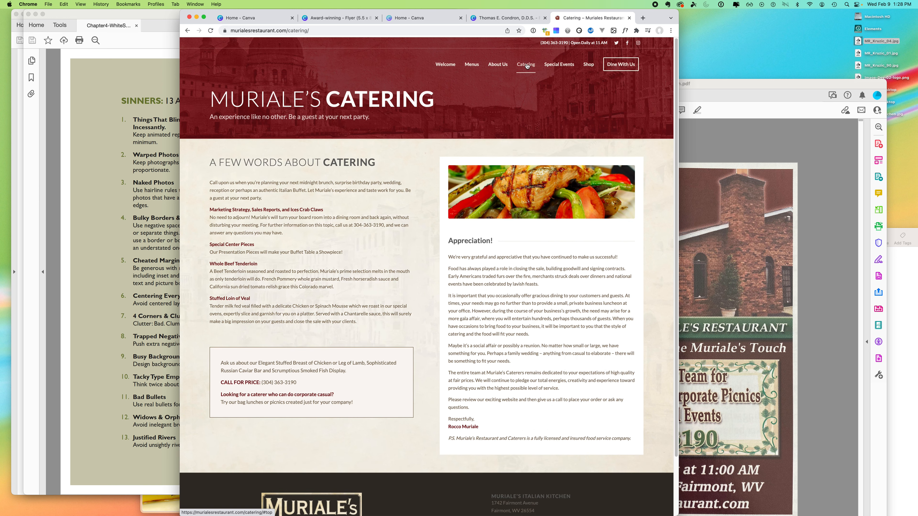
{"action": "left_click", "coordinate": [448, 65]}
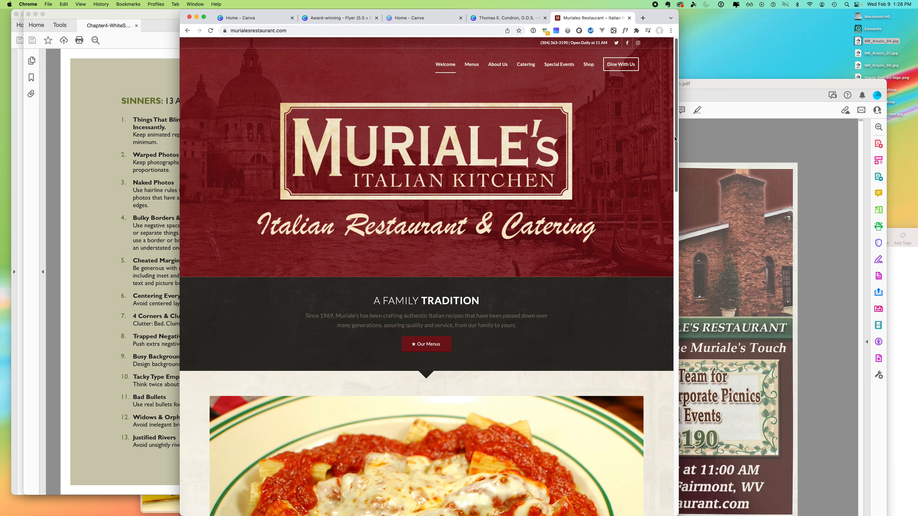
{"action": "scroll", "coordinate": [655, 208], "scroll_direction": "down", "scroll_amount": 10}
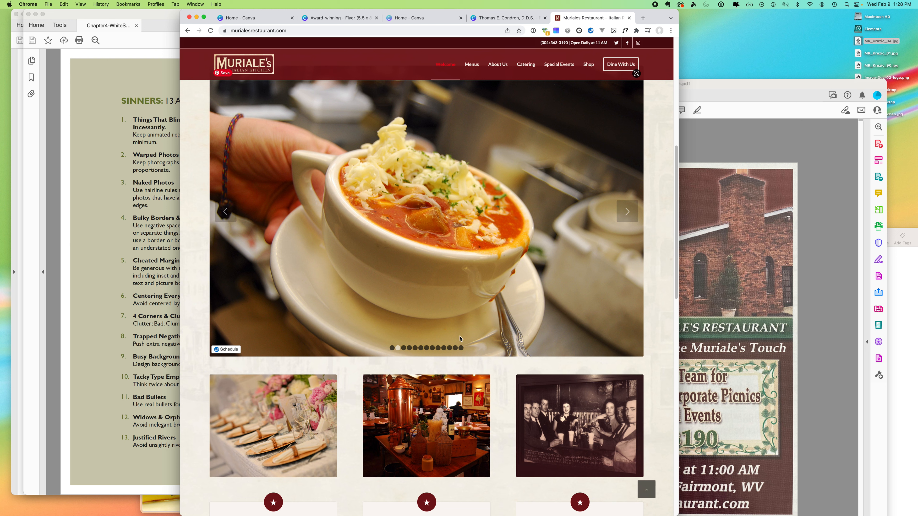
{"action": "left_click", "coordinate": [454, 348]}
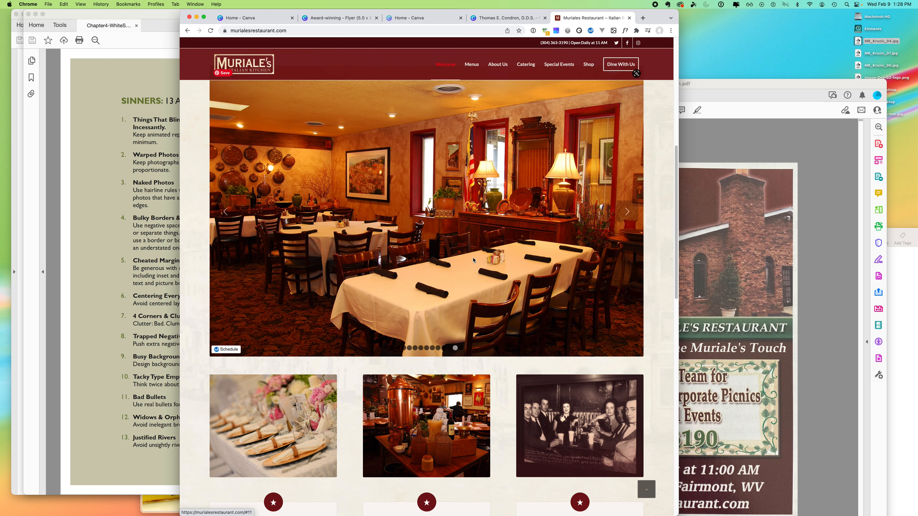
{"action": "left_click", "coordinate": [444, 348]}
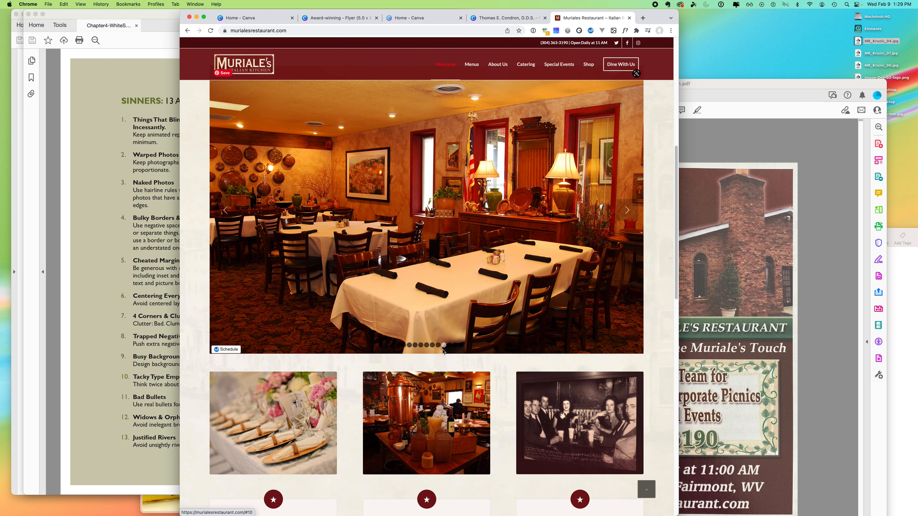
{"action": "left_click", "coordinate": [450, 347]}
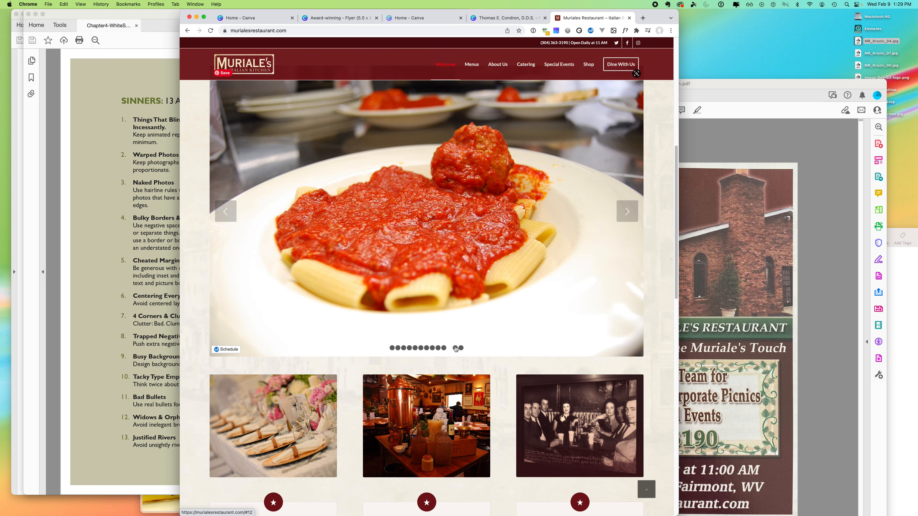
{"action": "left_click", "coordinate": [455, 347]}
{"action": "left_click_drag", "start_coordinate": [436, 186], "coordinate": [735, 35]}
{"action": "left_click", "coordinate": [245, 17]}
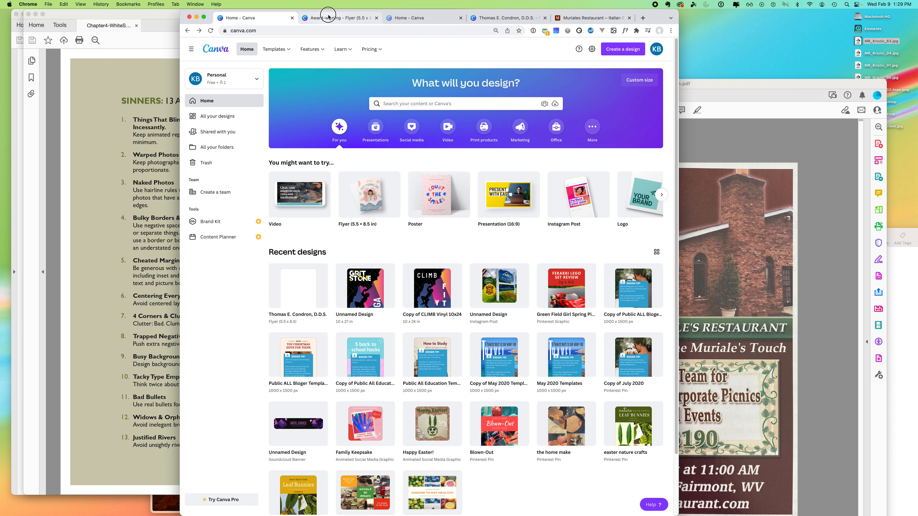
{"action": "left_click", "coordinate": [328, 17]}
- Upload MR_Kruzic_63.jpg and place the dining-room photo on the flyer's lower right
{"action": "left_click", "coordinate": [190, 113]}
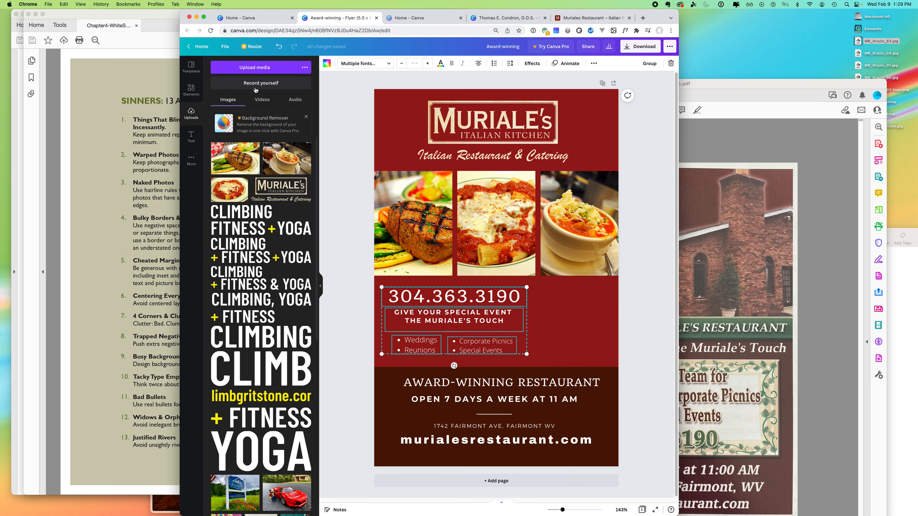
{"action": "left_click", "coordinate": [254, 67]}
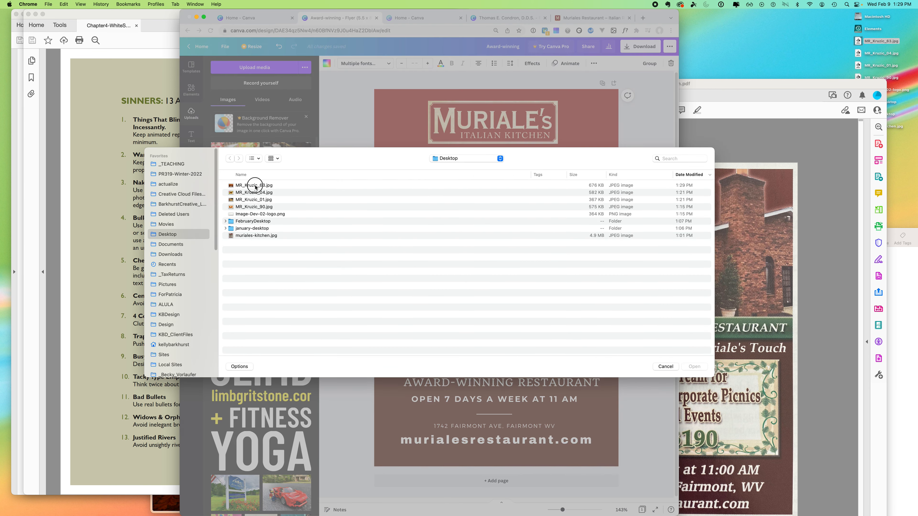
{"action": "left_click", "coordinate": [248, 185]}
{"action": "left_click", "coordinate": [697, 368]}
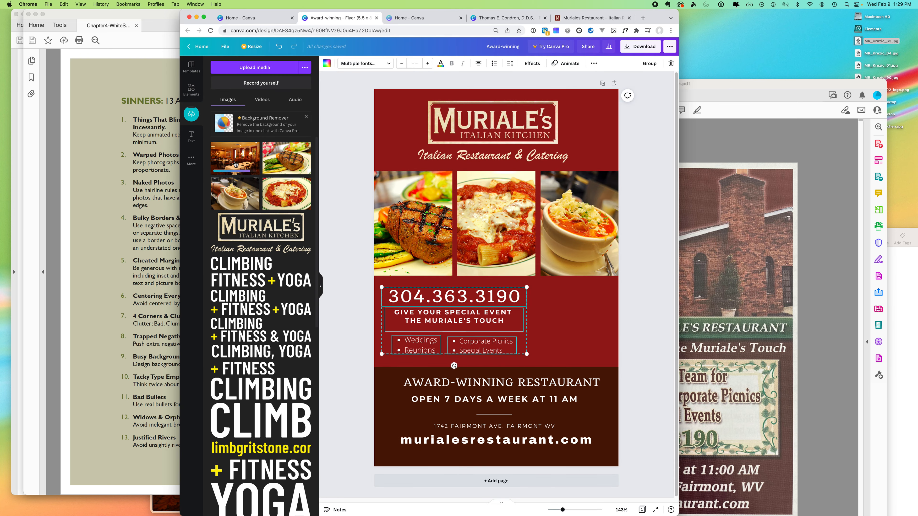
{"action": "left_click_drag", "start_coordinate": [235, 160], "coordinate": [491, 313]}
- Crop the photo's sides, top and bottom, shrink it, and move it to the right edge above the band
{"action": "left_click_drag", "start_coordinate": [602, 328], "coordinate": [577, 330]}
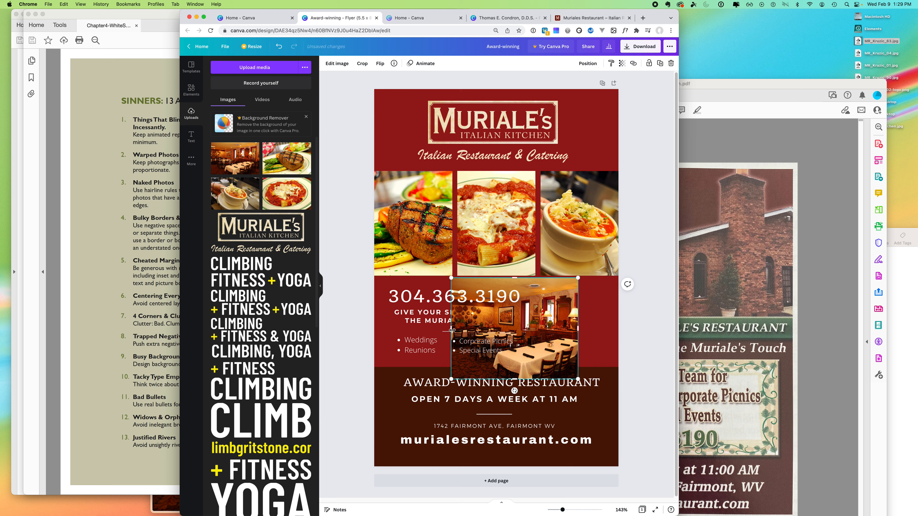
{"action": "mouse_move", "coordinate": [450, 328]}
{"action": "left_mouse_down"}
{"action": "mouse_move", "coordinate": [490, 328]}
{"action": "mouse_move", "coordinate": [461, 328]}
{"action": "left_mouse_up"}
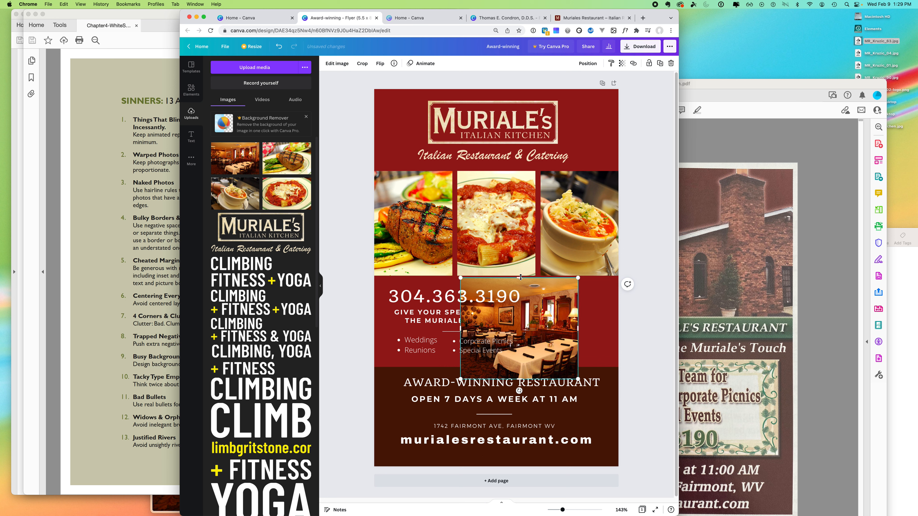
{"action": "left_click_drag", "start_coordinate": [519, 278], "coordinate": [519, 291]}
{"action": "left_click_drag", "start_coordinate": [519, 378], "coordinate": [528, 374]}
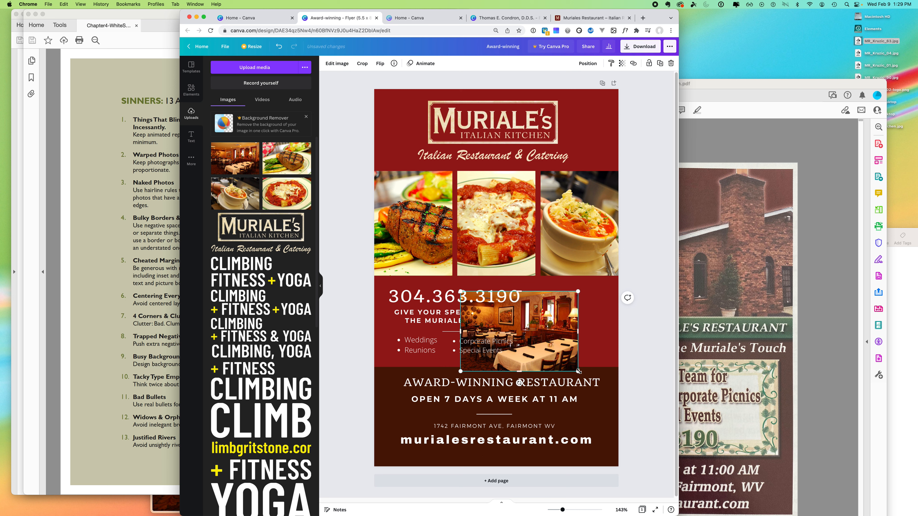
{"action": "mouse_move", "coordinate": [584, 376]}
{"action": "left_mouse_down"}
{"action": "mouse_move", "coordinate": [611, 401]}
{"action": "mouse_move", "coordinate": [596, 378]}
{"action": "mouse_move", "coordinate": [574, 368]}
{"action": "left_mouse_up"}
{"action": "left_click_drag", "start_coordinate": [545, 340], "coordinate": [584, 332]}
- Raise the brown band's top edge, narrow the dining-room photo further, and shift the logo group right
{"action": "left_click", "coordinate": [517, 371]}
{"action": "left_click_drag", "start_coordinate": [497, 368], "coordinate": [496, 364]}
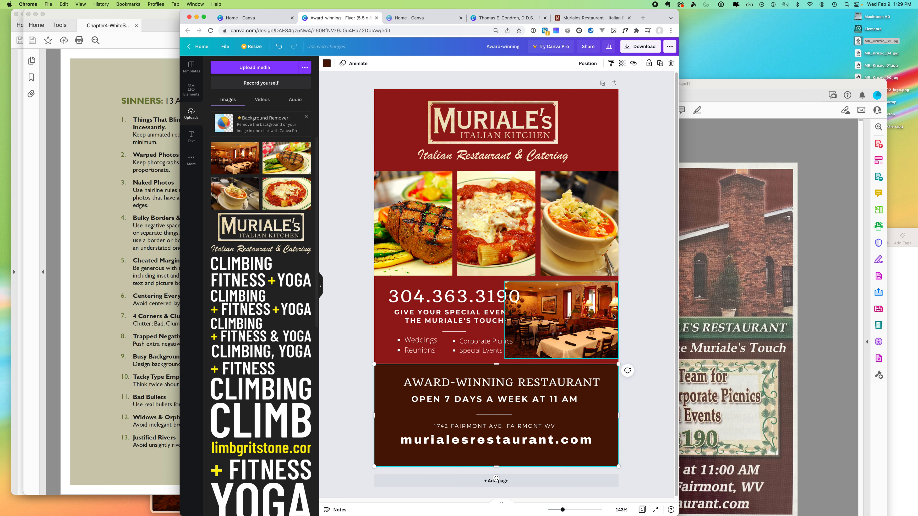
{"action": "left_click", "coordinate": [577, 314]}
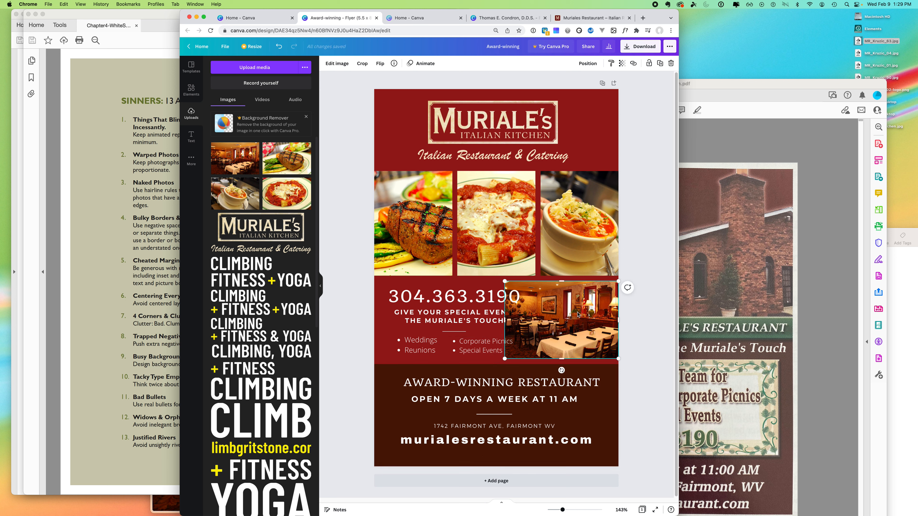
{"action": "left_click_drag", "start_coordinate": [620, 317], "coordinate": [592, 326]}
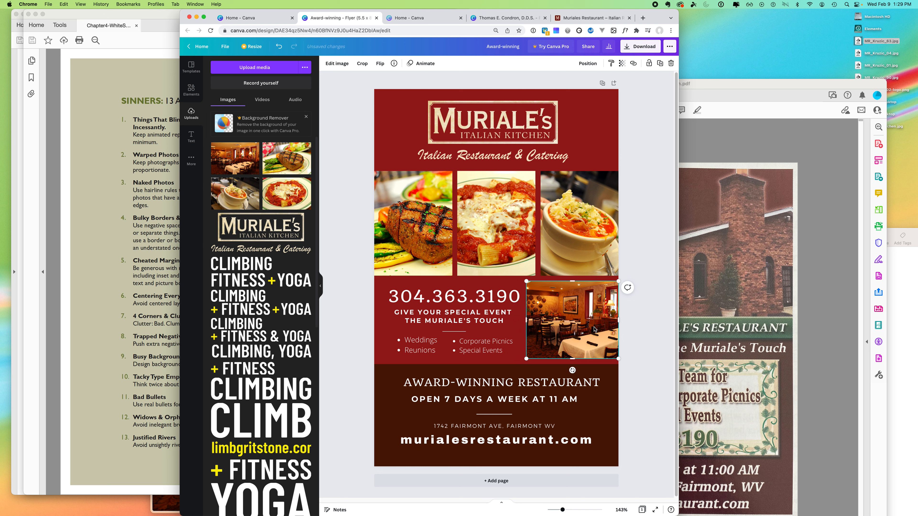
{"action": "left_click_drag", "start_coordinate": [528, 321], "coordinate": [541, 320]}
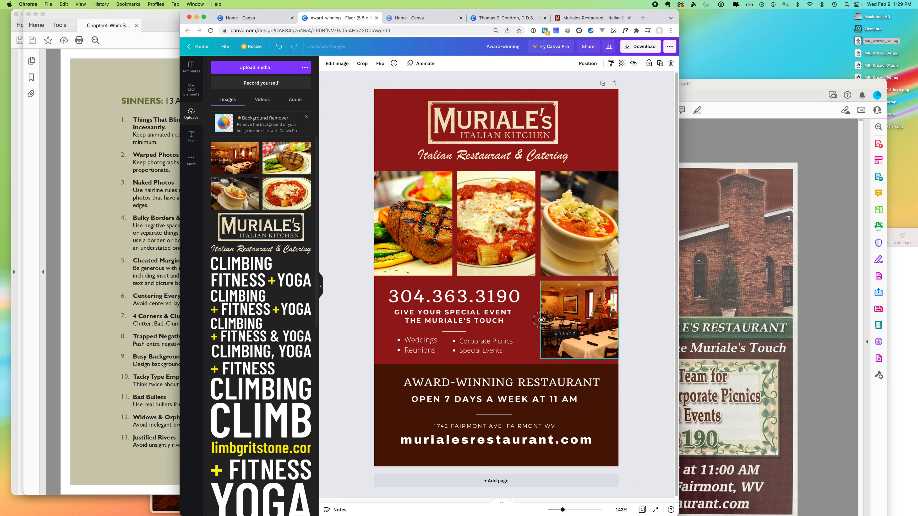
{"action": "left_click", "coordinate": [642, 316]}
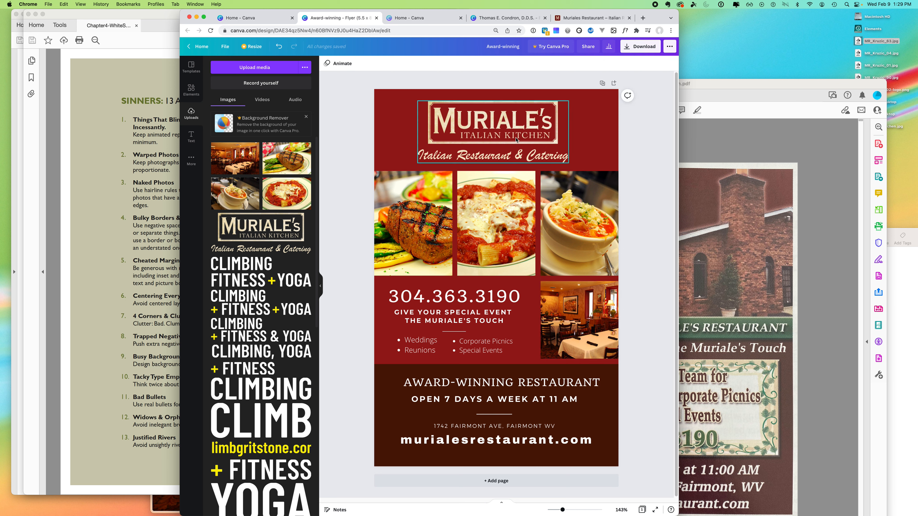
{"action": "left_click_drag", "start_coordinate": [515, 141], "coordinate": [558, 137]}
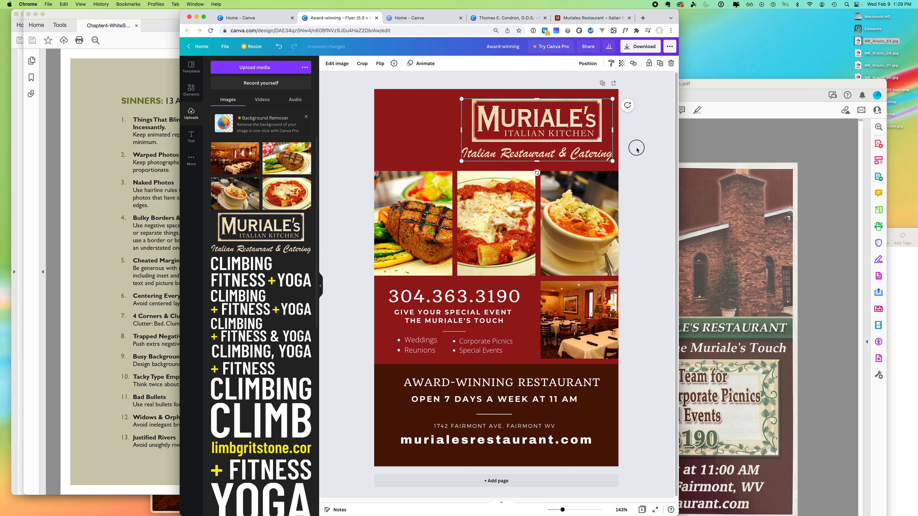
- Fine-tune the Muriale's logo group's position at the flyer's top right
{"action": "left_click", "coordinate": [635, 148]}
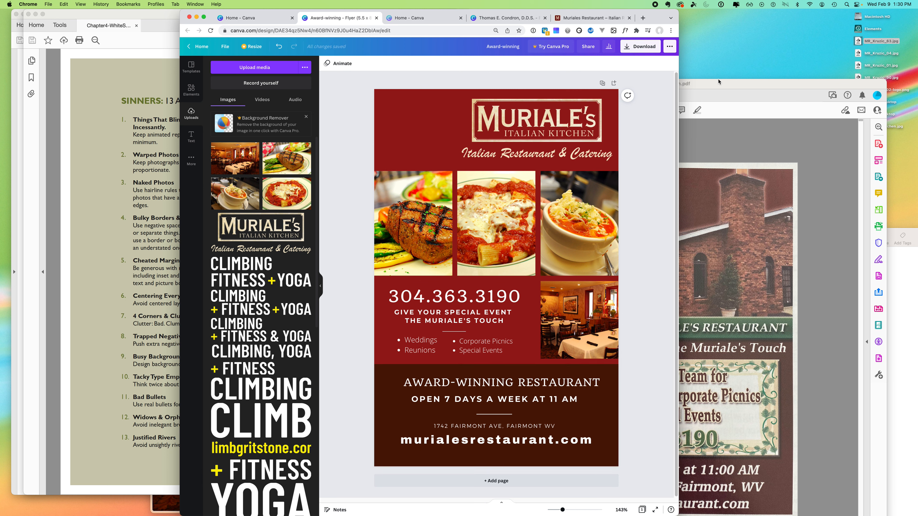
{"action": "left_click", "coordinate": [592, 18]}
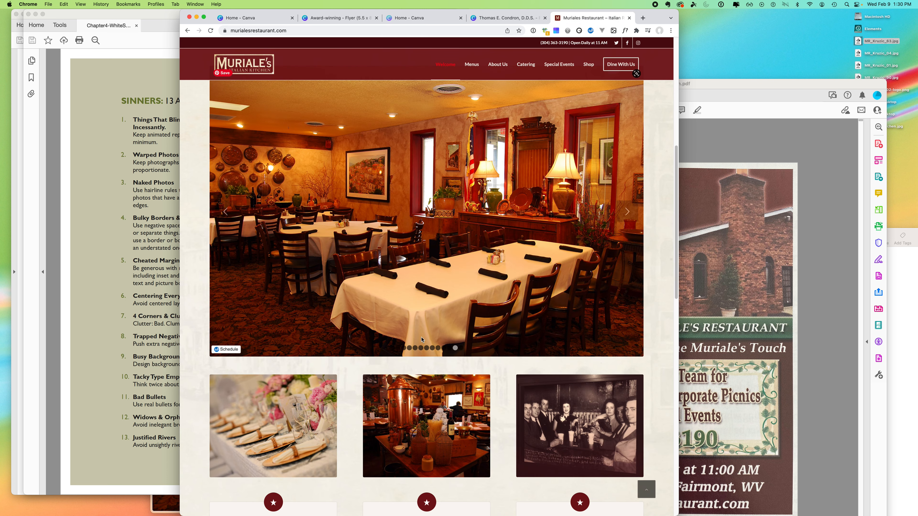
- Page through the slideshow's pasta, bread-rack and lounge photos, then go back to the Canva flyer
{"action": "left_click", "coordinate": [449, 348]}
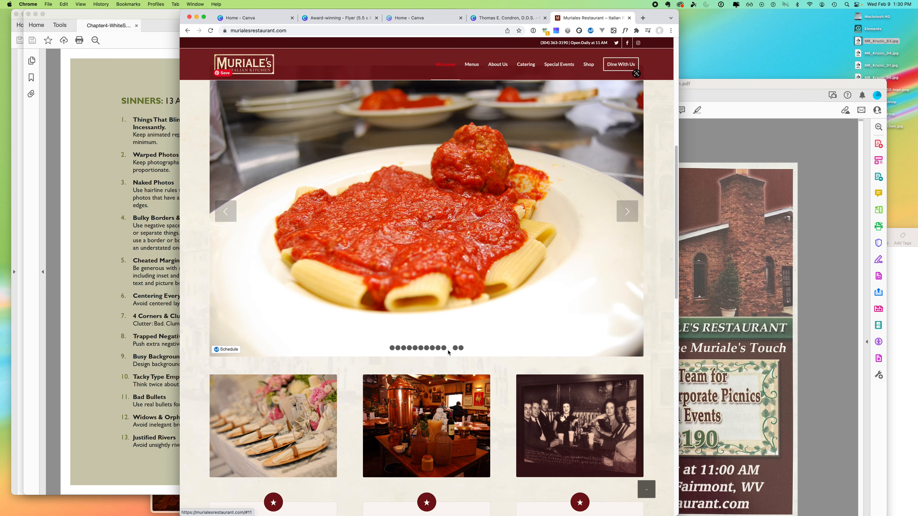
{"action": "left_click", "coordinate": [421, 350]}
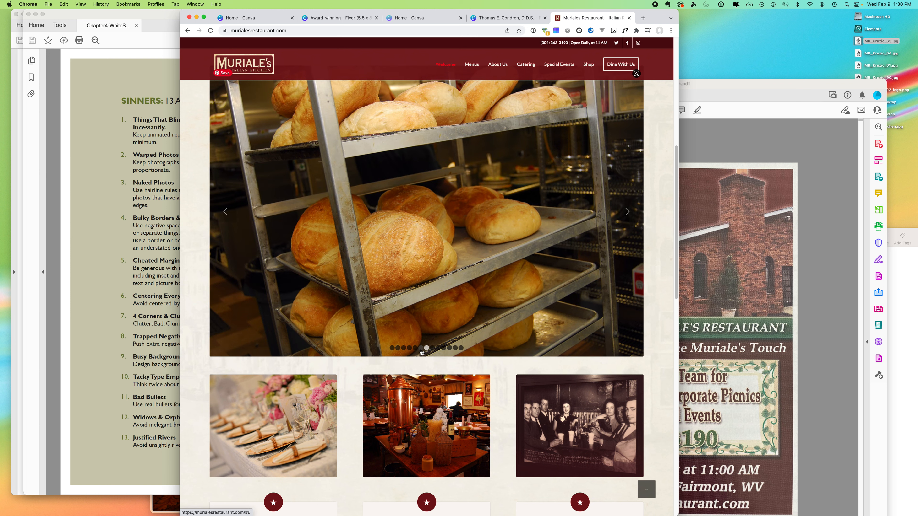
{"action": "left_click", "coordinate": [414, 348]}
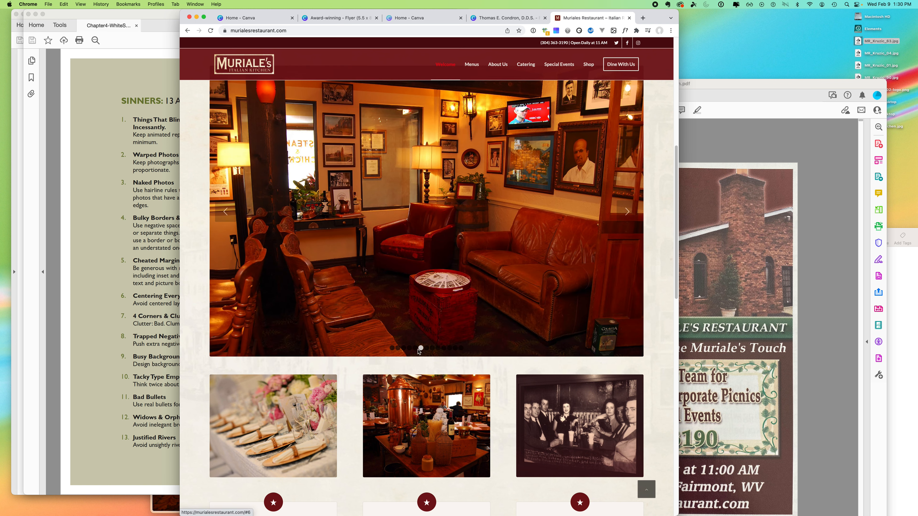
{"action": "left_click", "coordinate": [414, 348]}
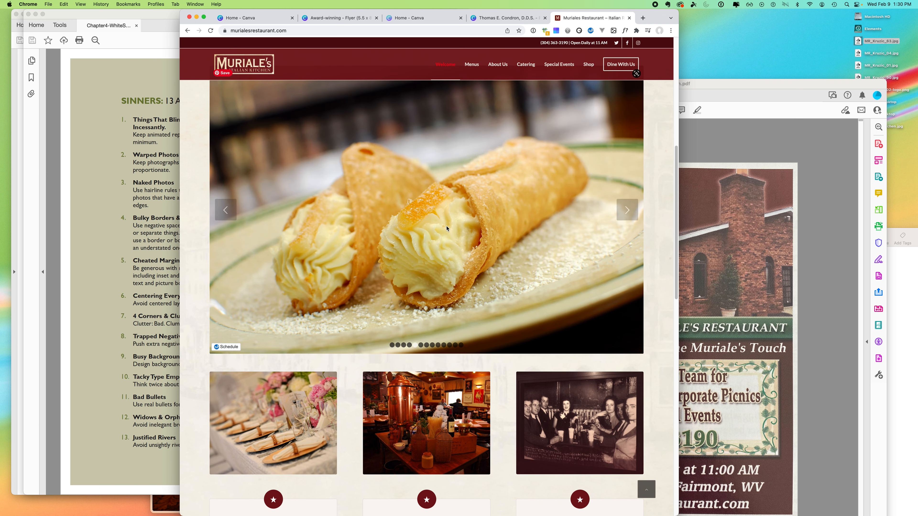
{"action": "left_click", "coordinate": [337, 18]}
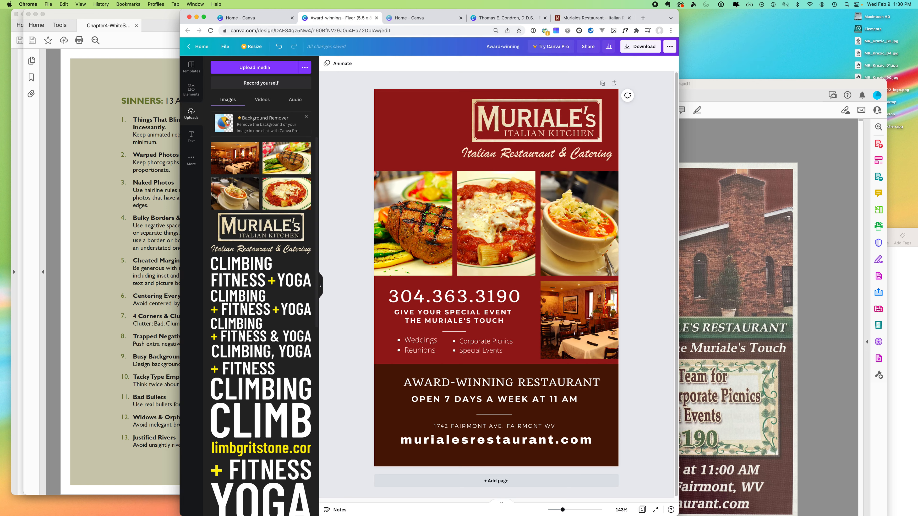
- Upload MR_Kruzic_21.jpg and size the cannoli photo into the flyer's top-left corner
{"action": "left_click", "coordinate": [264, 69]}
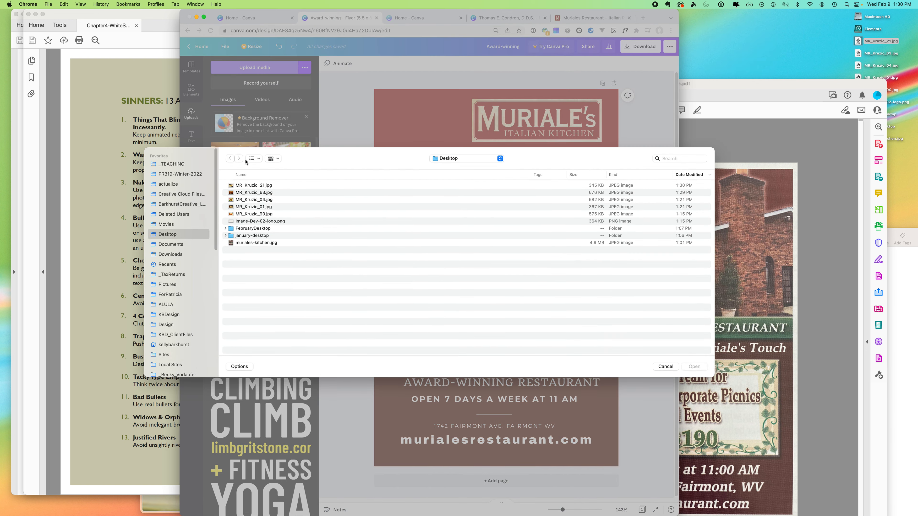
{"action": "left_click", "coordinate": [274, 185]}
{"action": "left_click", "coordinate": [694, 366]}
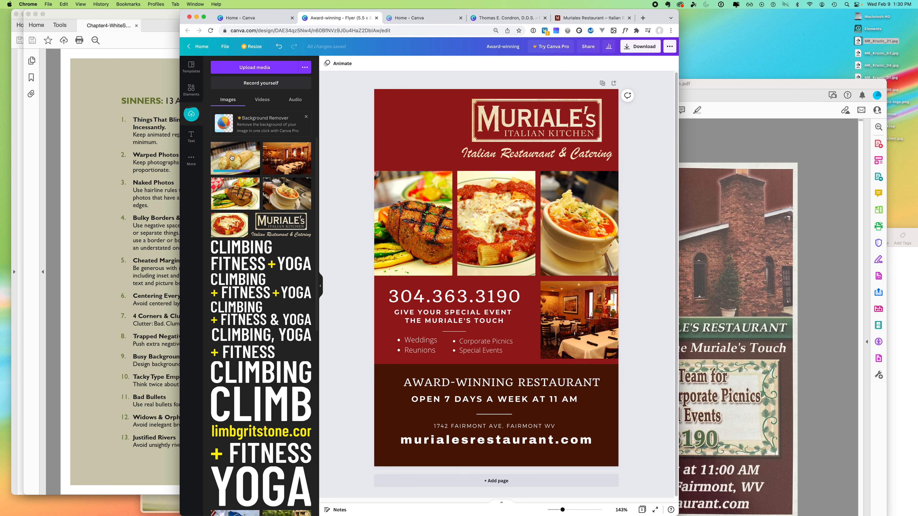
{"action": "left_click_drag", "start_coordinate": [250, 150], "coordinate": [399, 120]}
{"action": "left_click_drag", "start_coordinate": [523, 154], "coordinate": [416, 141]}
{"action": "left_click_drag", "start_coordinate": [412, 189], "coordinate": [420, 158]}
{"action": "left_click_drag", "start_coordinate": [454, 128], "coordinate": [453, 129]}
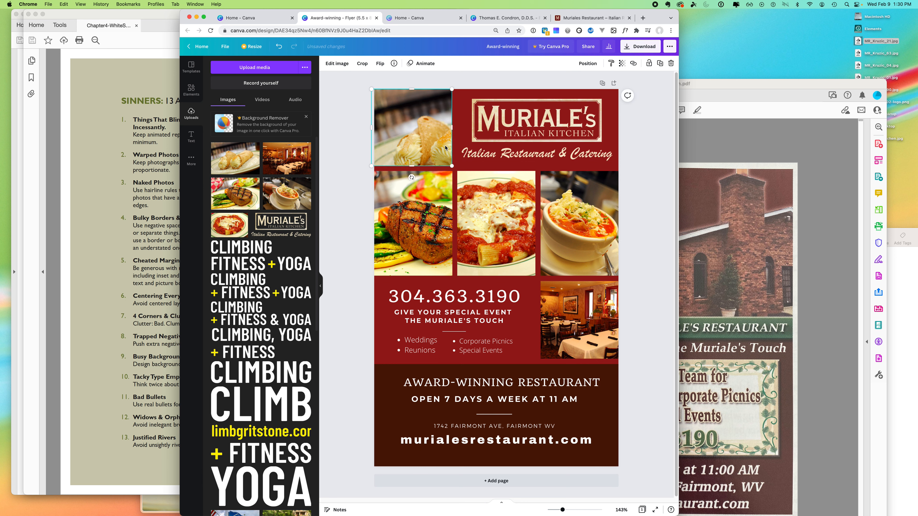
- Crop the cannoli photo, shifting the image within its frame to fit the corner
{"action": "double_click", "coordinate": [421, 128]}
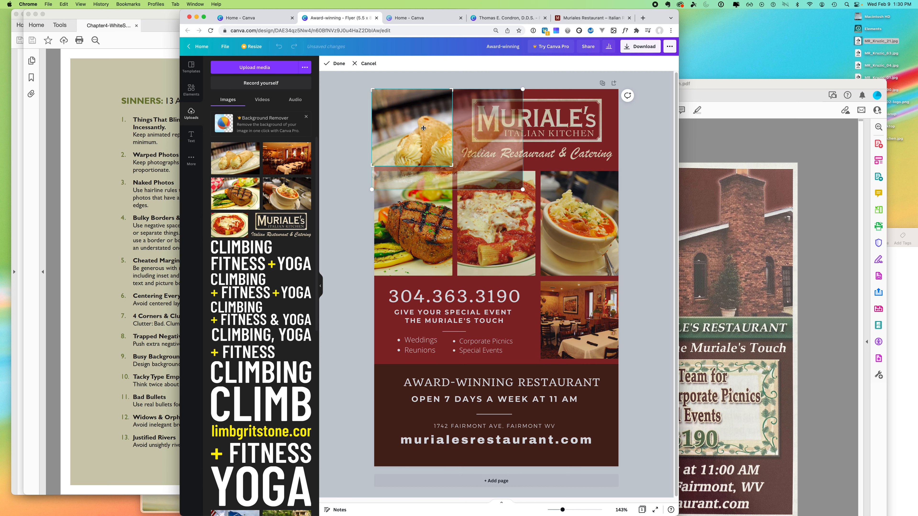
{"action": "left_click_drag", "start_coordinate": [421, 129], "coordinate": [386, 112]}
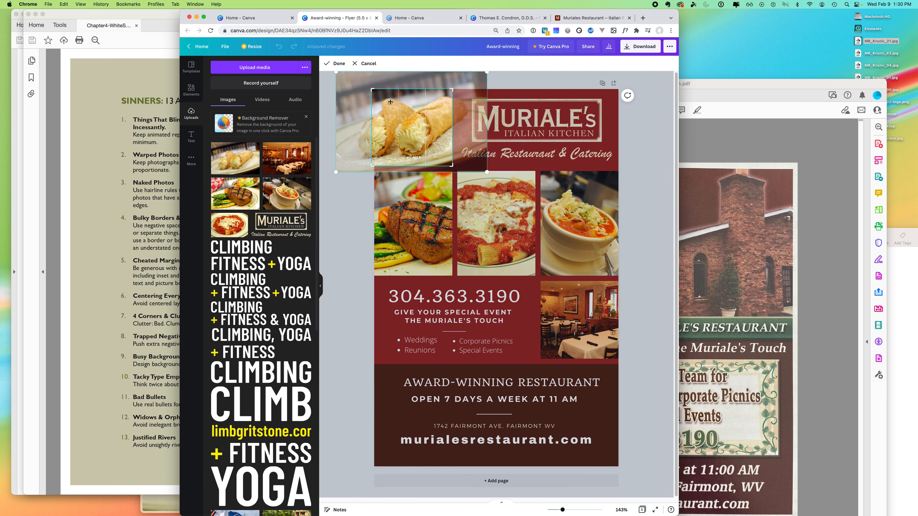
{"action": "left_click_drag", "start_coordinate": [414, 130], "coordinate": [427, 131]}
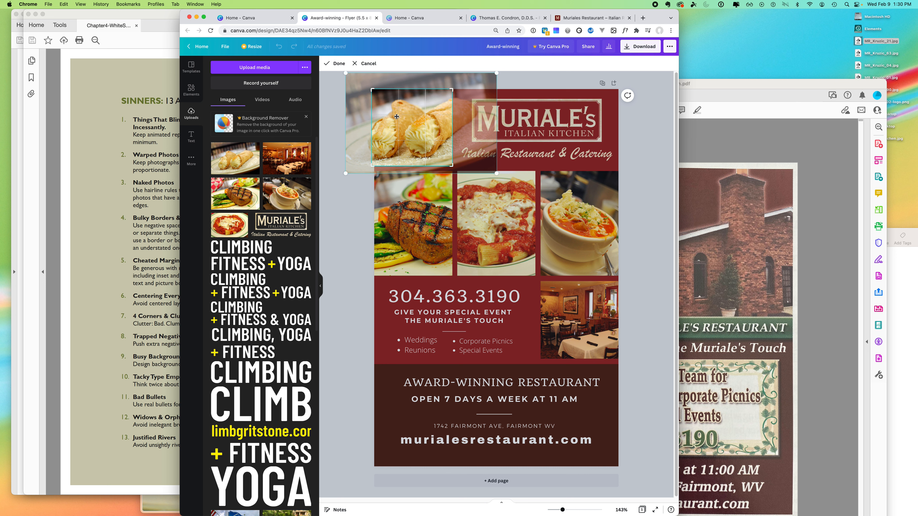
{"action": "left_click", "coordinate": [655, 158]}
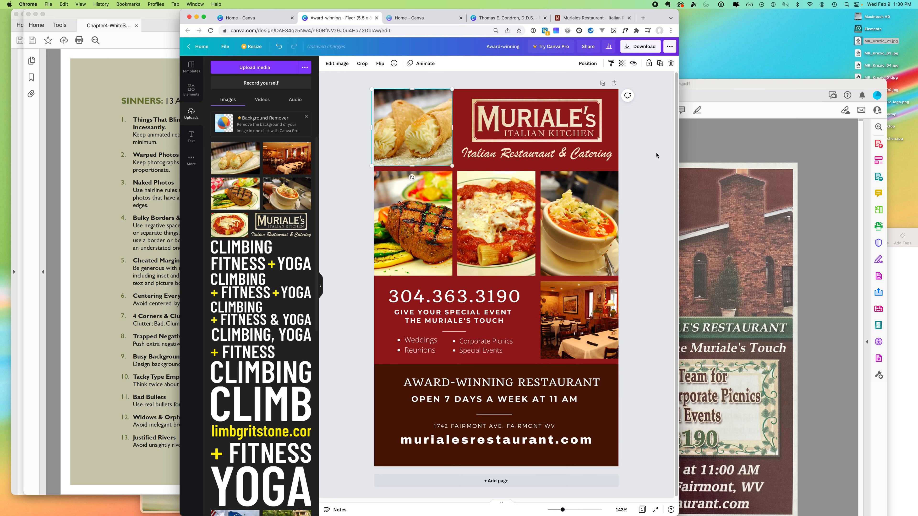
{"action": "left_click", "coordinate": [633, 207]}
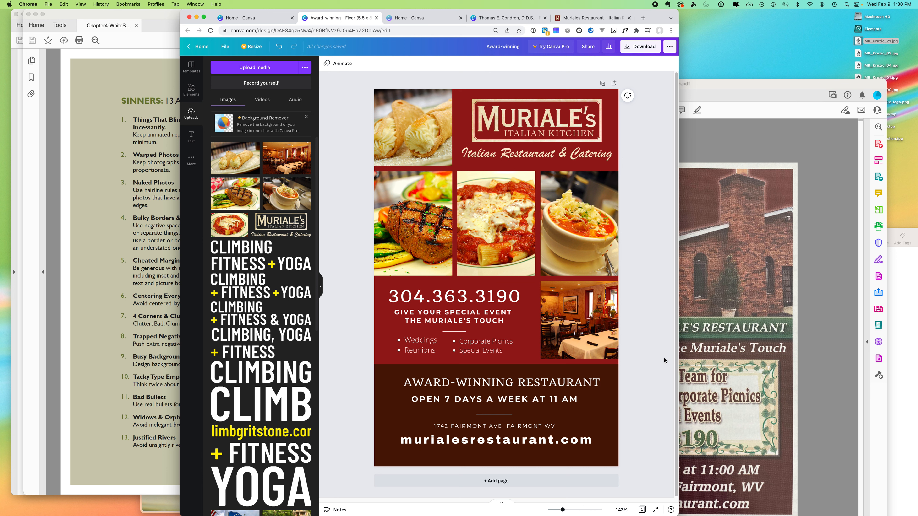
- Move the award, hours and website text down slightly and lower the brown band's top edge
{"action": "left_click", "coordinate": [510, 383]}
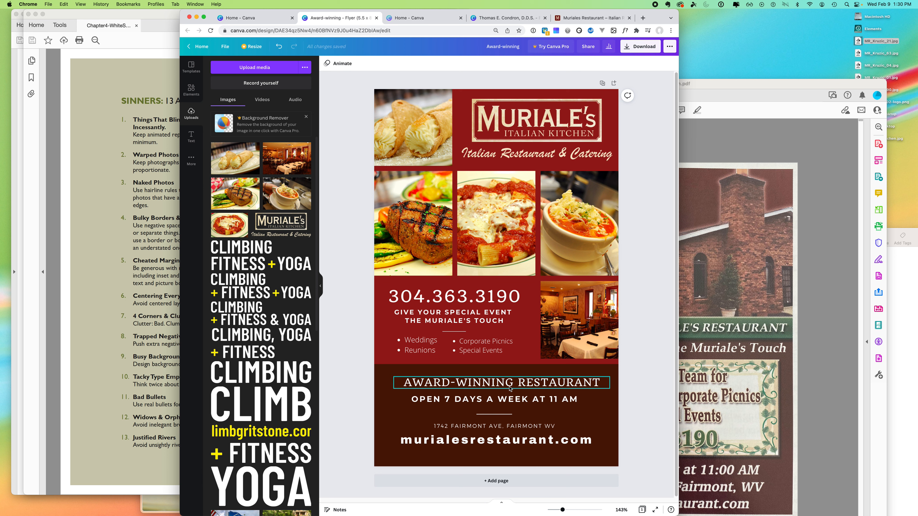
{"action": "left_click", "coordinate": [527, 400], "text": "shift"}
{"action": "left_click", "coordinate": [513, 442], "text": "shift"}
{"action": "left_click_drag", "start_coordinate": [523, 443], "coordinate": [524, 447]}
{"action": "left_click", "coordinate": [610, 393]}
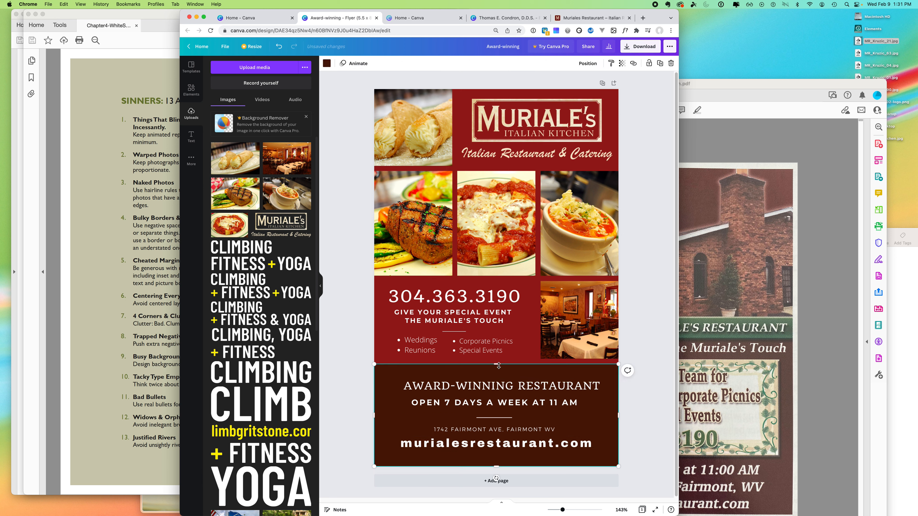
{"action": "left_click_drag", "start_coordinate": [498, 364], "coordinate": [498, 369]}
{"action": "left_click", "coordinate": [633, 375]}
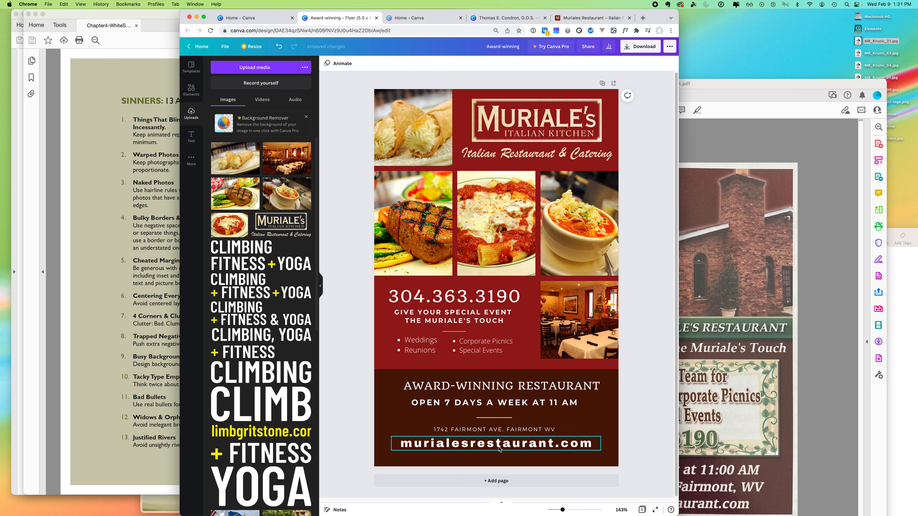
- Nudge the website and hours text down, then centre the AWARD-WINNING RESTAURANT text on the page
{"action": "left_click_drag", "start_coordinate": [499, 447], "coordinate": [499, 450]}
{"action": "left_click", "coordinate": [628, 449]}
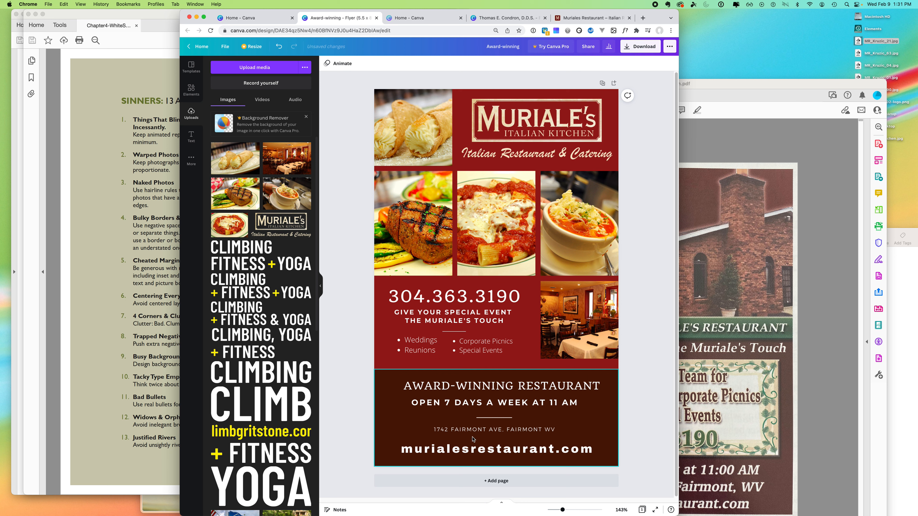
{"action": "left_click_drag", "start_coordinate": [477, 430], "coordinate": [478, 433]}
{"action": "left_click_drag", "start_coordinate": [504, 385], "coordinate": [502, 386]}
{"action": "double_click", "coordinate": [502, 386]}
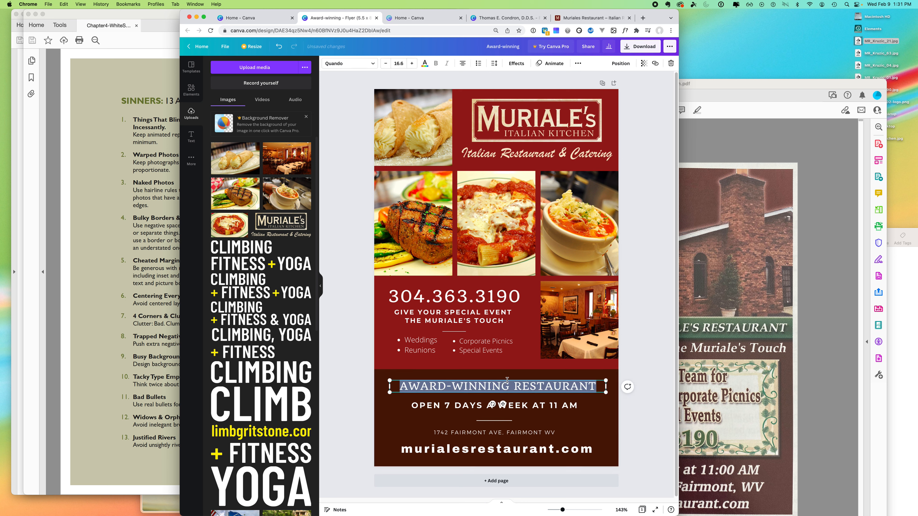
{"action": "left_click", "coordinate": [462, 63]}
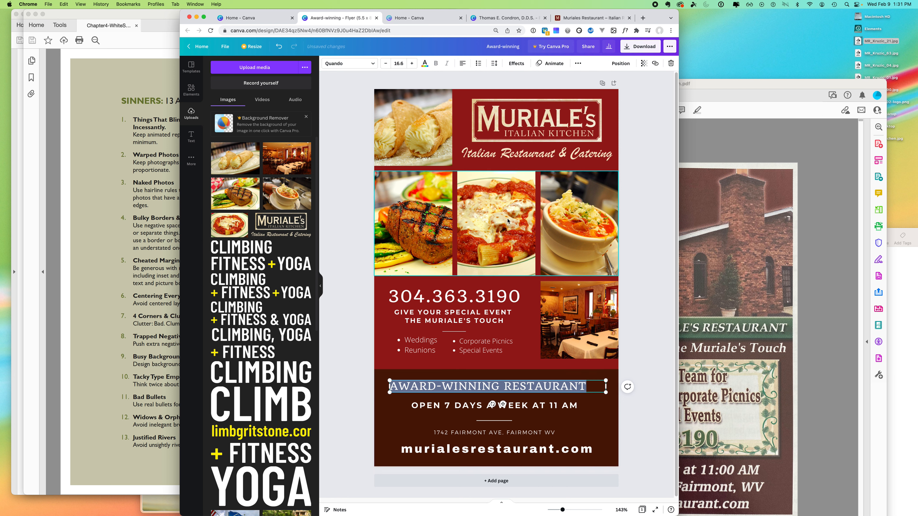
{"action": "left_click", "coordinate": [463, 64]}
{"action": "left_click", "coordinate": [463, 65]}
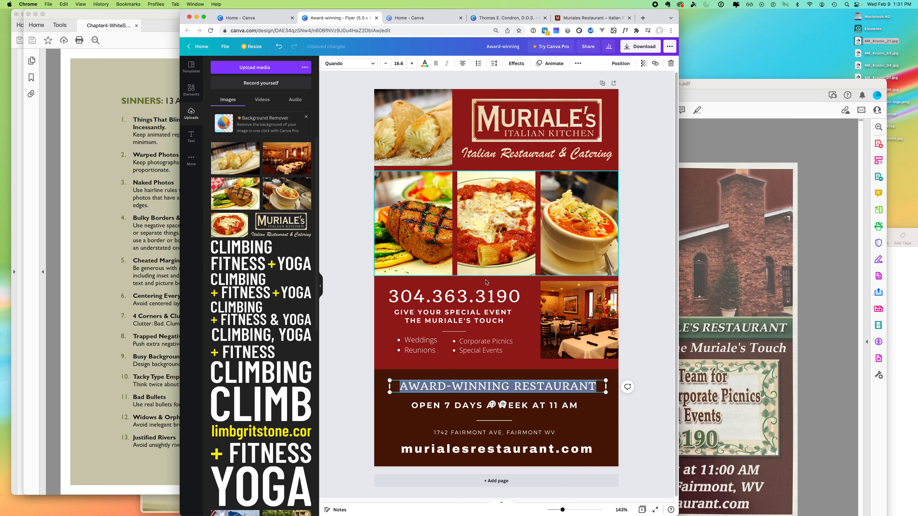
{"action": "left_click_drag", "start_coordinate": [541, 386], "coordinate": [540, 386]}
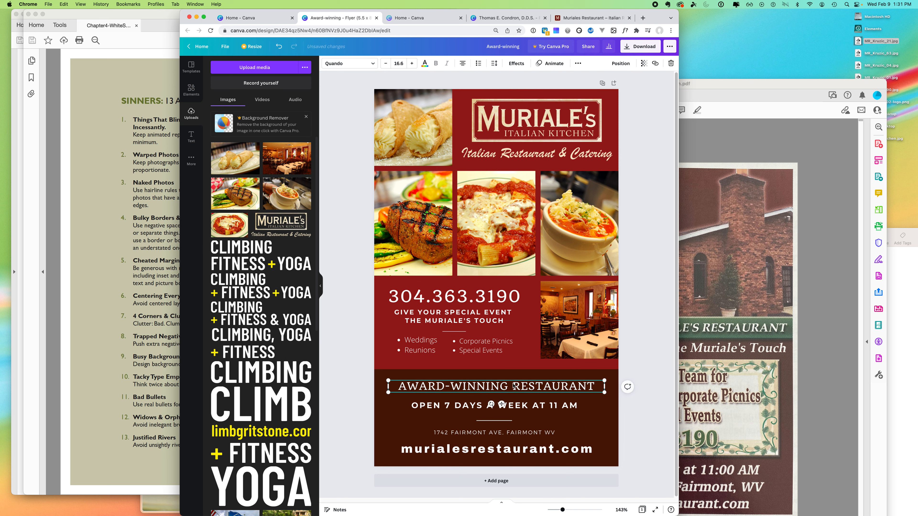
{"action": "left_click", "coordinate": [646, 365]}
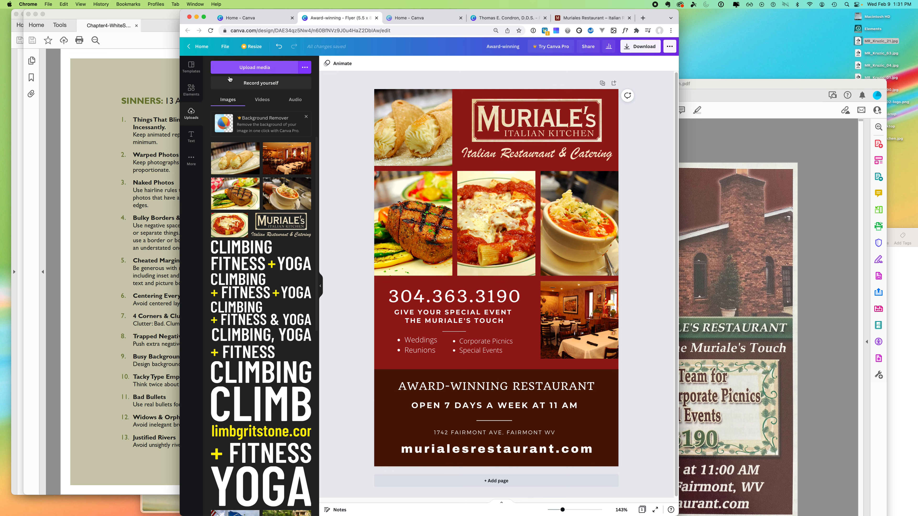
- Search Elements for 'line' and stretch a line across the flyer's full width at the top
{"action": "left_click", "coordinate": [196, 91]}
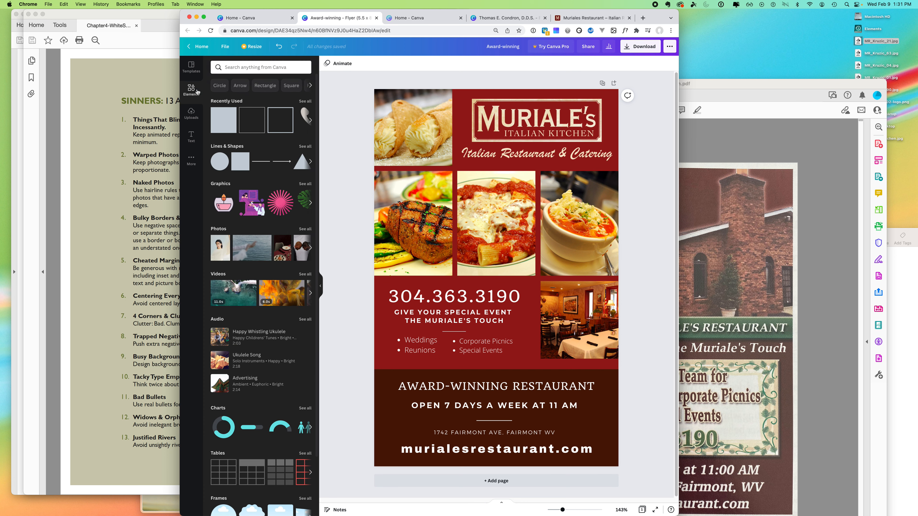
{"action": "left_click", "coordinate": [237, 67]}
{"action": "type", "text": "line"}
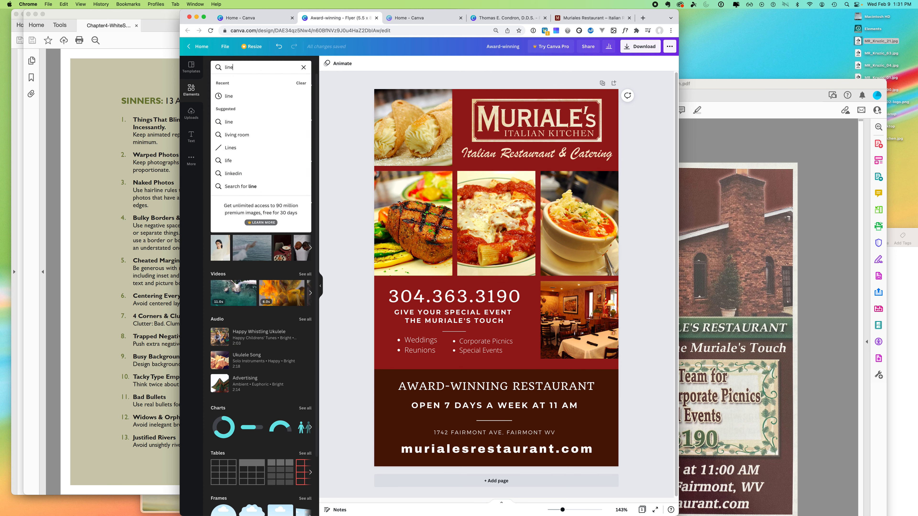
{"action": "key", "text": "Return"}
{"action": "left_click_drag", "start_coordinate": [242, 163], "coordinate": [457, 97]}
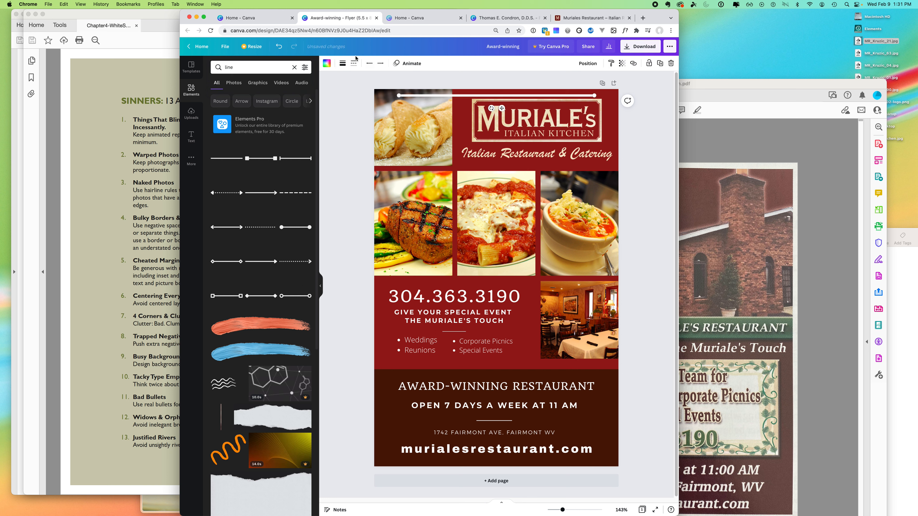
{"action": "left_click_drag", "start_coordinate": [399, 96], "coordinate": [375, 95]}
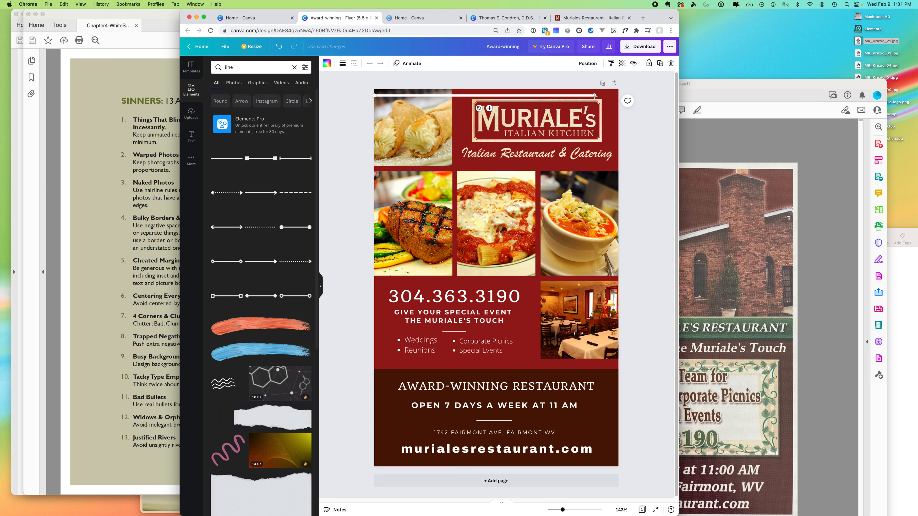
{"action": "left_click_drag", "start_coordinate": [594, 96], "coordinate": [618, 96]}
- Set the line weight to 2 and align the line to the page top
{"action": "left_click", "coordinate": [343, 67]}
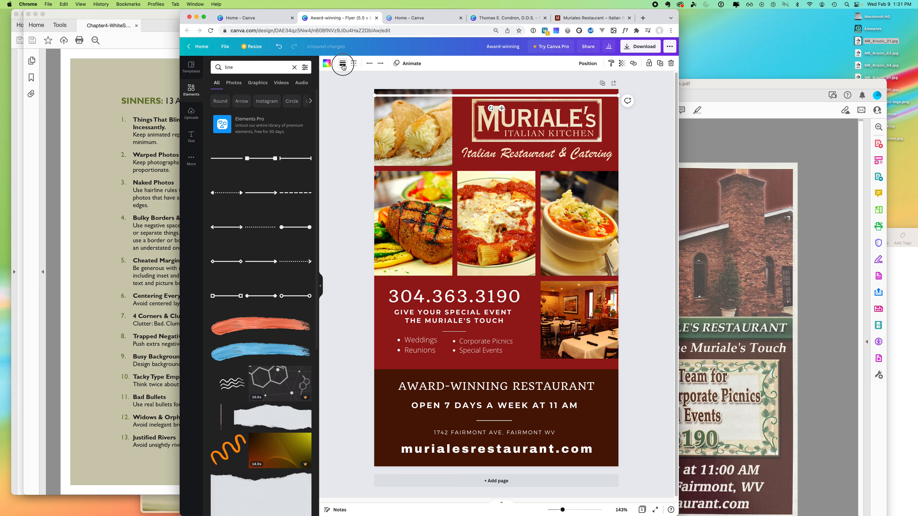
{"action": "left_click_drag", "start_coordinate": [382, 86], "coordinate": [379, 82]}
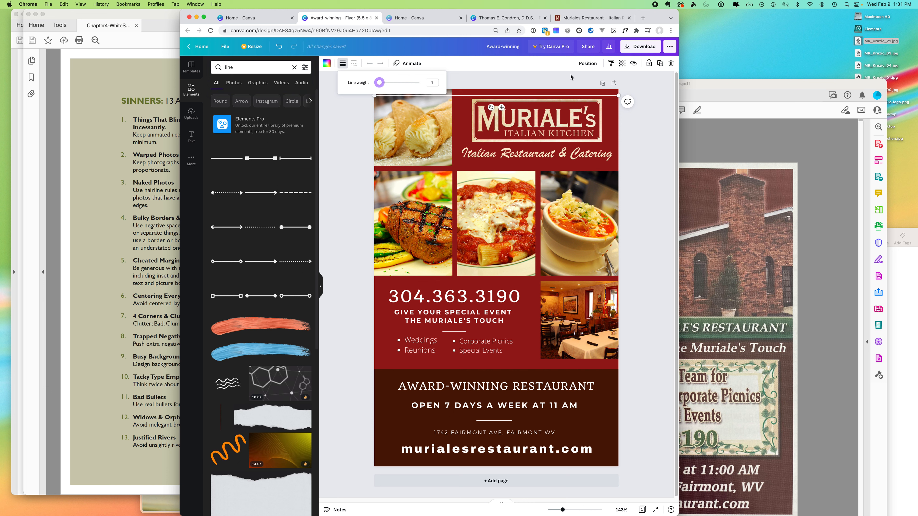
{"action": "left_click", "coordinate": [587, 63]}
{"action": "left_click", "coordinate": [504, 111]}
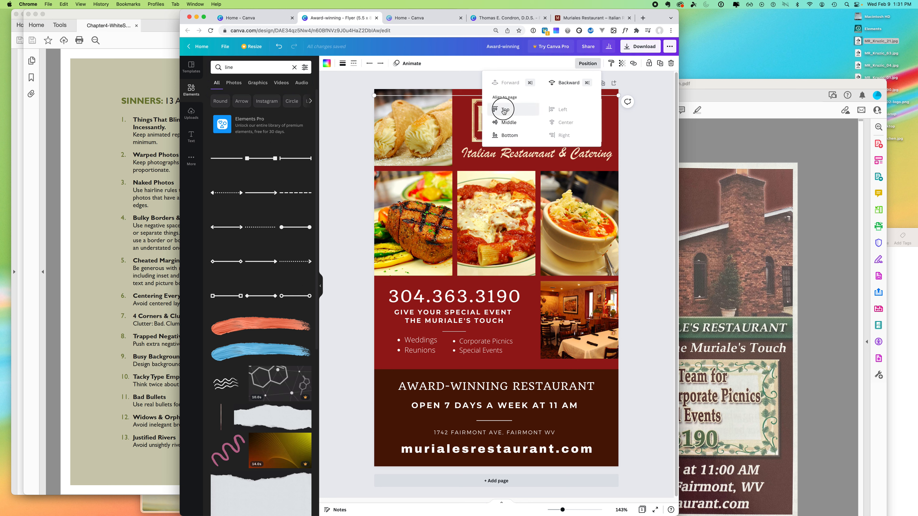
{"action": "left_click", "coordinate": [449, 78]}
{"action": "left_click", "coordinate": [466, 78]}
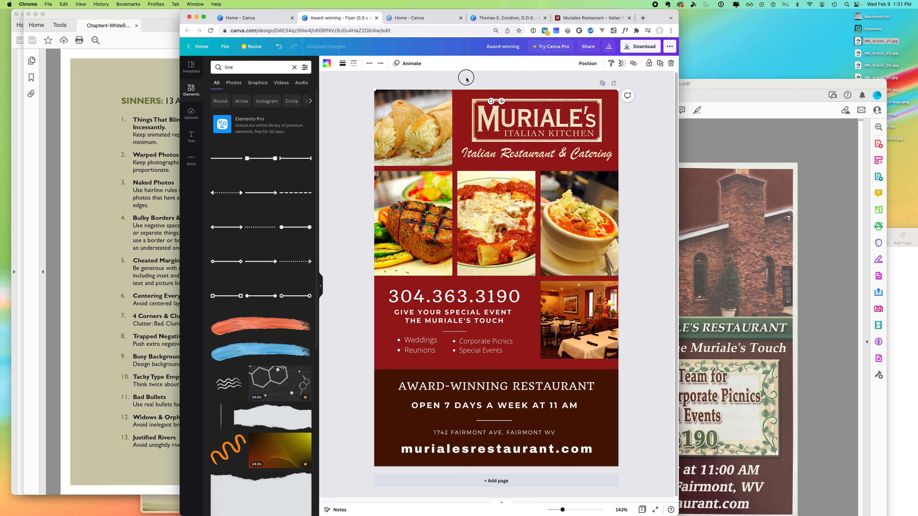
- Make the top line beige
{"action": "left_click", "coordinate": [427, 90]}
{"action": "left_click", "coordinate": [327, 63]}
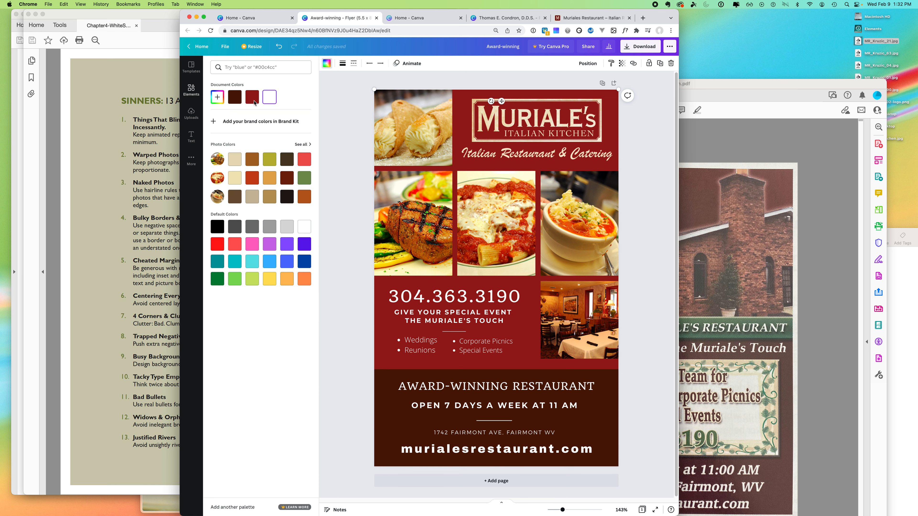
{"action": "left_click", "coordinate": [235, 160]}
{"action": "left_click", "coordinate": [501, 89]}
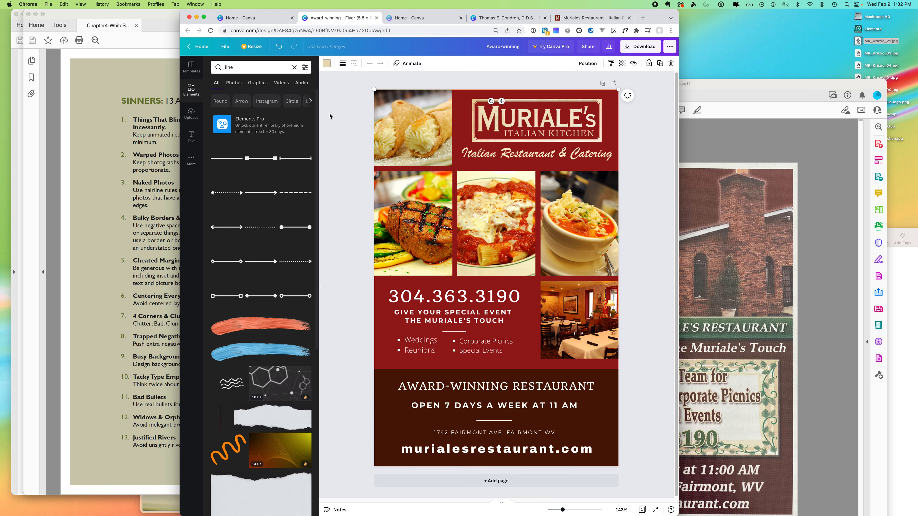
{"action": "left_click", "coordinate": [506, 83]}
- Duplicate the top line, rotate the copy vertical, stretch it full height, and align it left
{"action": "left_click", "coordinate": [539, 90]}
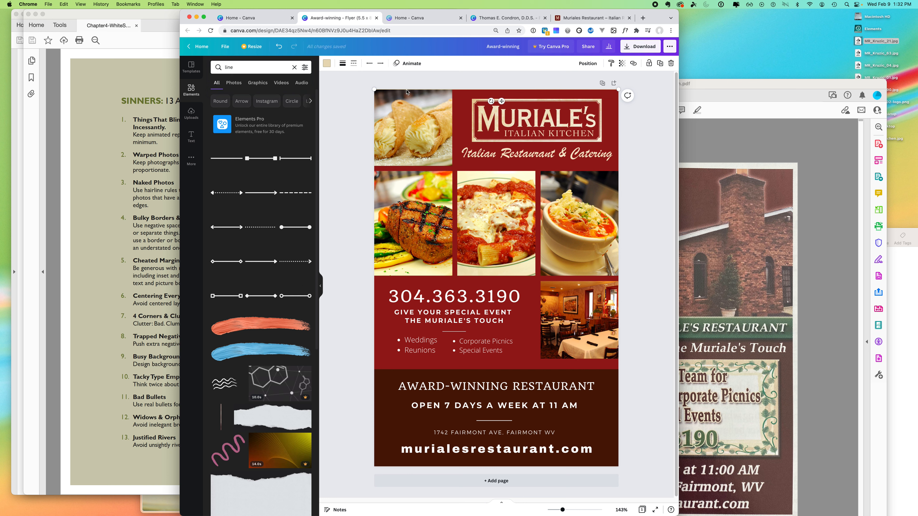
{"action": "left_click", "coordinate": [661, 64]}
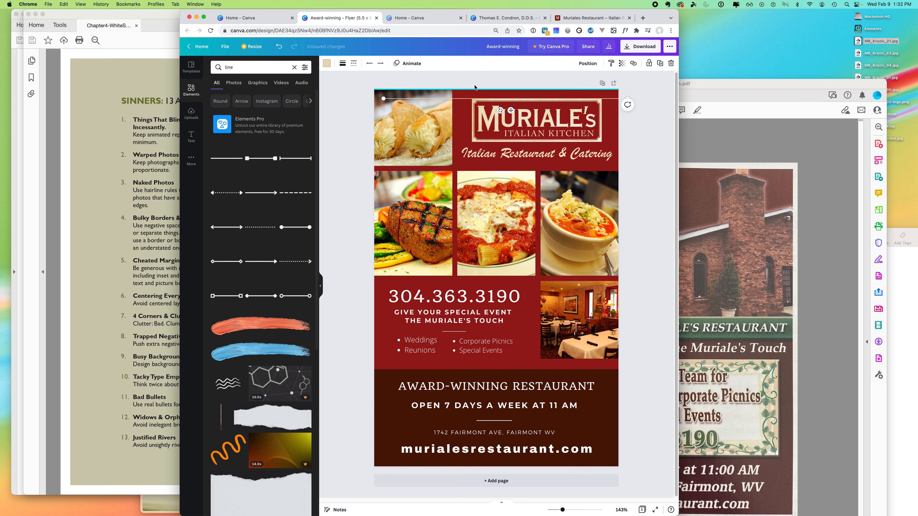
{"action": "left_click", "coordinate": [588, 63]}
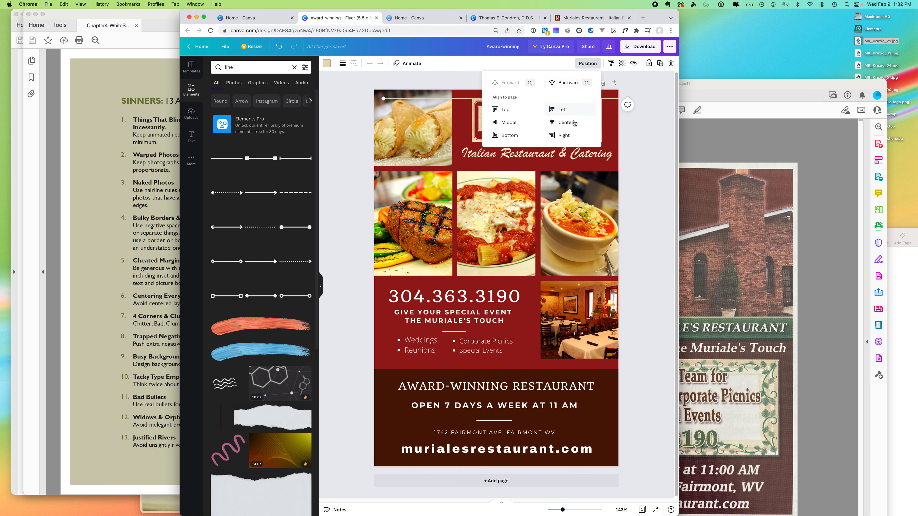
{"action": "left_click", "coordinate": [500, 139]}
{"action": "left_click", "coordinate": [564, 123]}
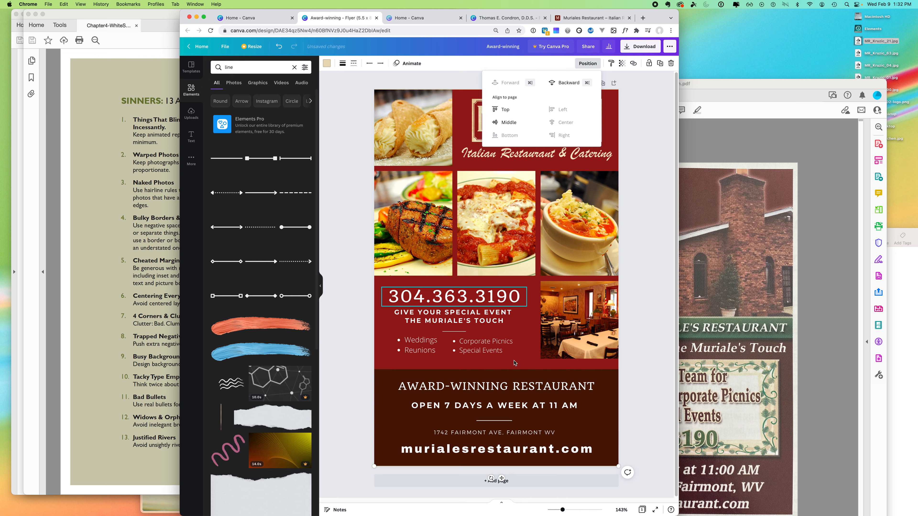
{"action": "left_click", "coordinate": [651, 402]}
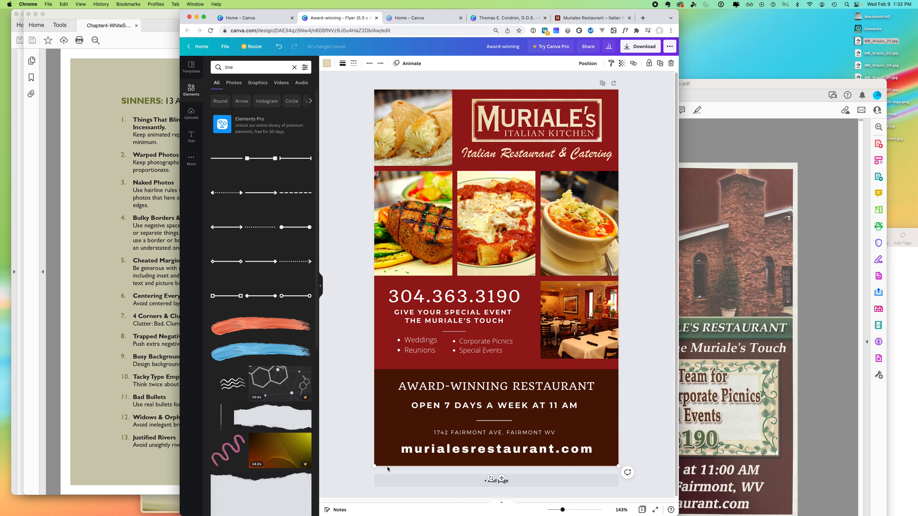
{"action": "left_click_drag", "start_coordinate": [430, 466], "coordinate": [435, 425]}
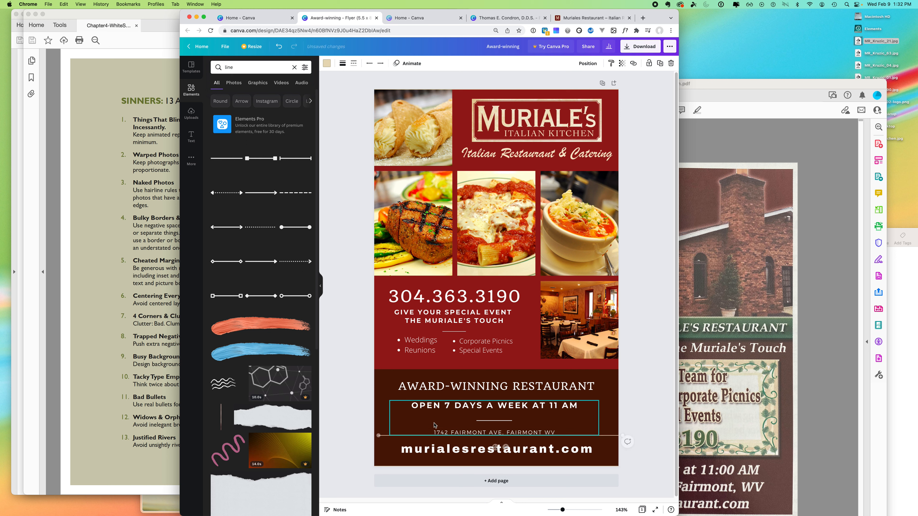
{"action": "left_click_drag", "start_coordinate": [619, 435], "coordinate": [378, 90]}
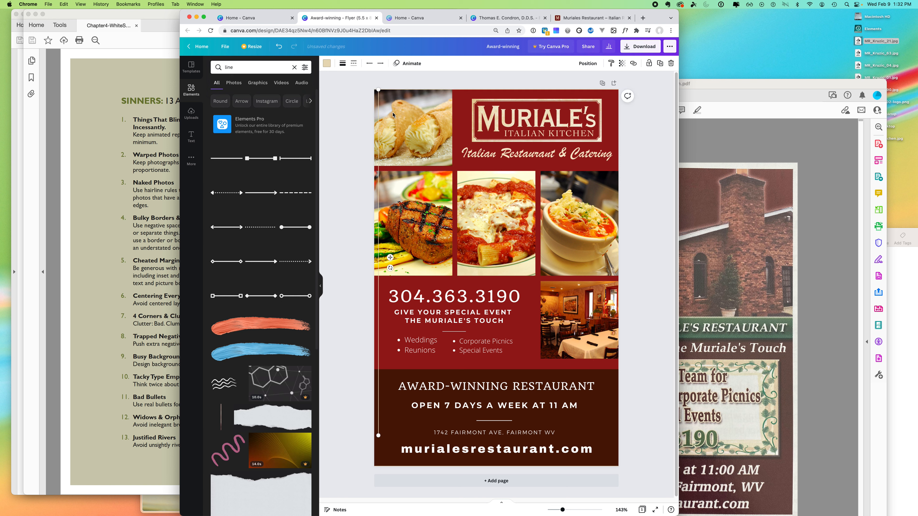
{"action": "left_click_drag", "start_coordinate": [378, 435], "coordinate": [375, 466]}
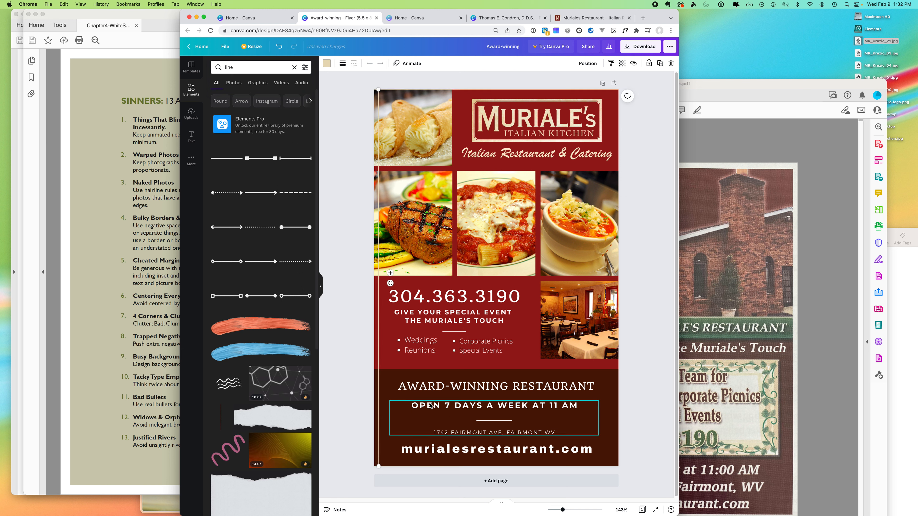
{"action": "left_click", "coordinate": [591, 65]}
{"action": "left_click", "coordinate": [564, 123]}
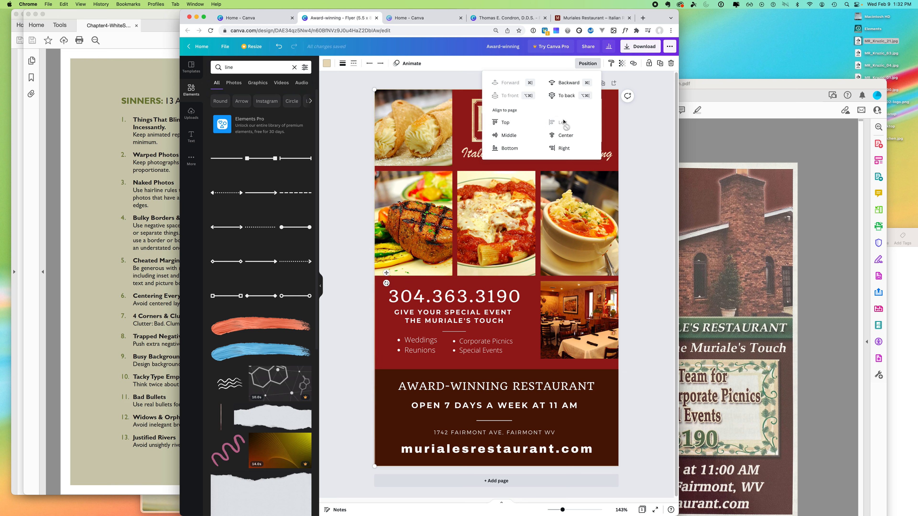
- Duplicate the vertical line and align the copy to the page's right edge, centred vertically
{"action": "left_click", "coordinate": [659, 64]}
{"action": "left_click", "coordinate": [587, 63]}
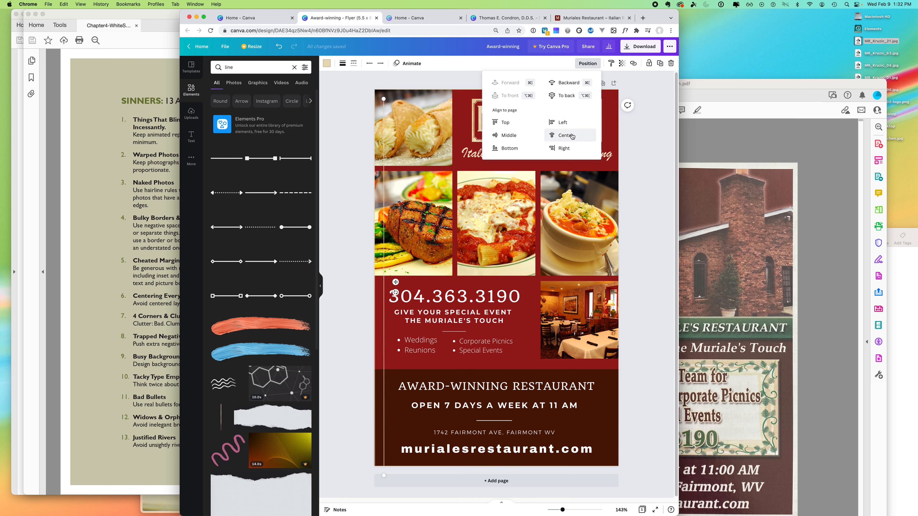
{"action": "left_click", "coordinate": [563, 148]}
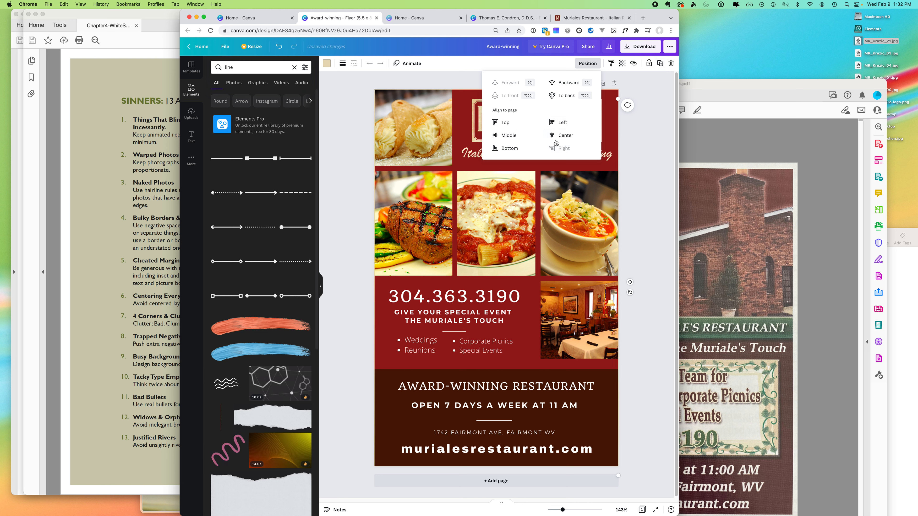
{"action": "left_click", "coordinate": [502, 135]}
{"action": "left_click", "coordinate": [653, 158]}
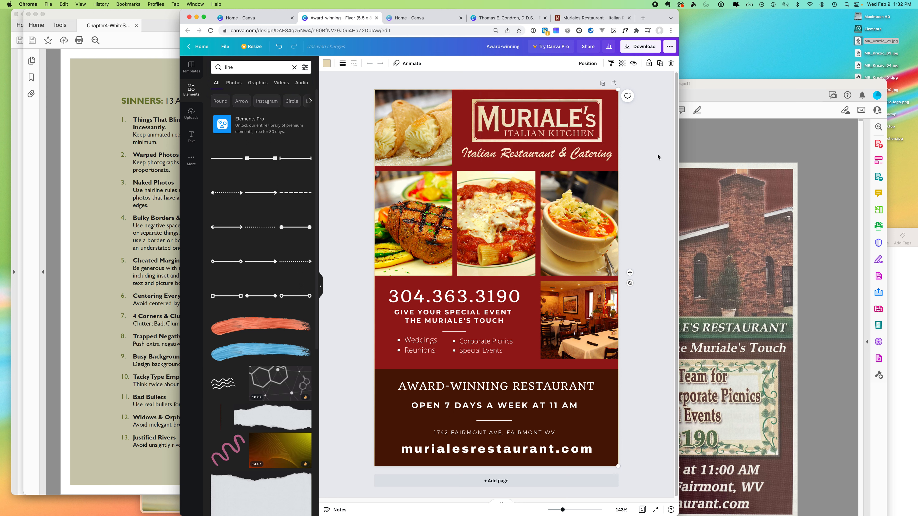
{"action": "left_click", "coordinate": [658, 156]}
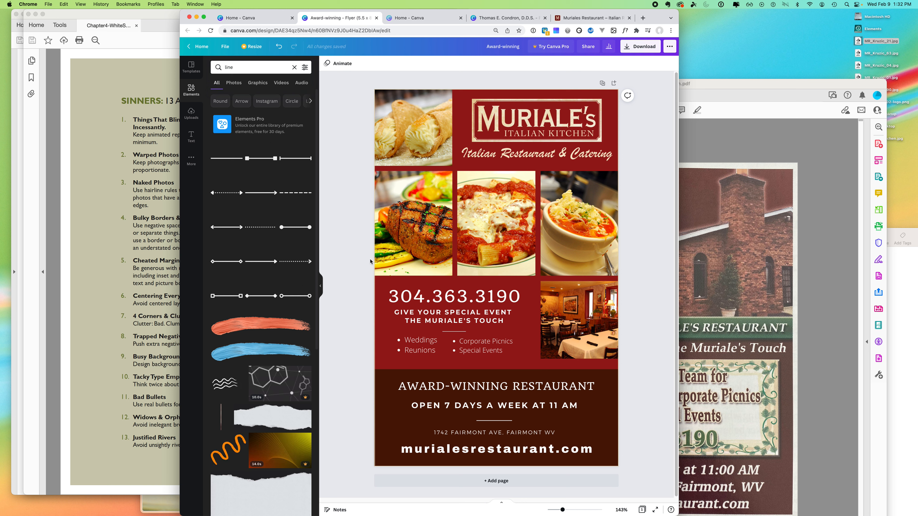
{"action": "left_click", "coordinate": [374, 289]}
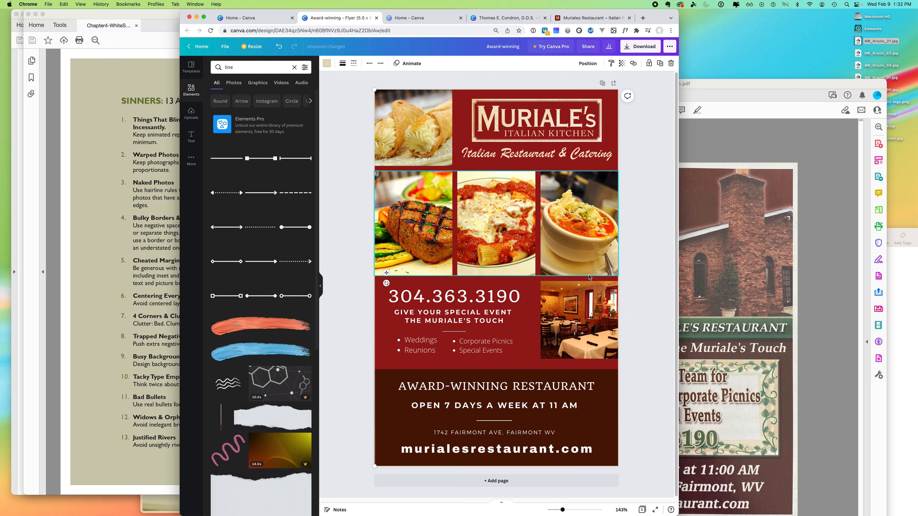
{"action": "left_click", "coordinate": [649, 291]}
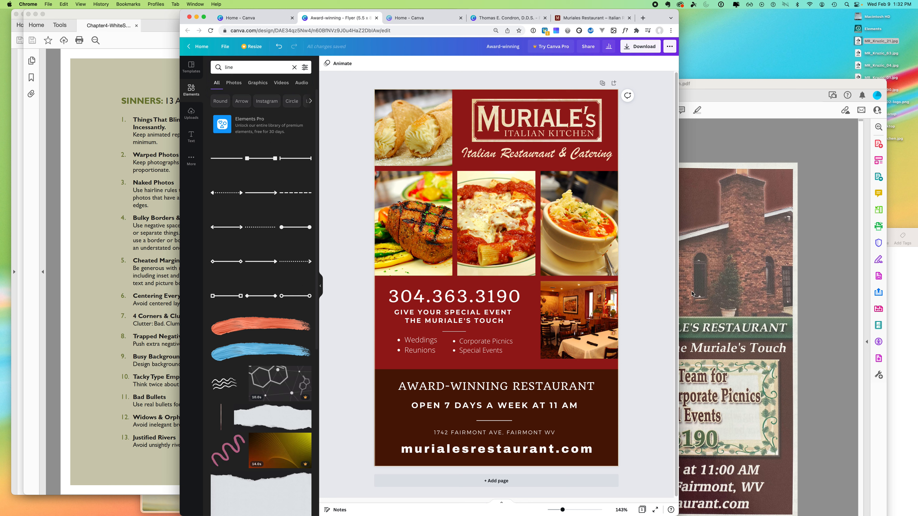
{"action": "left_click", "coordinate": [447, 297]}
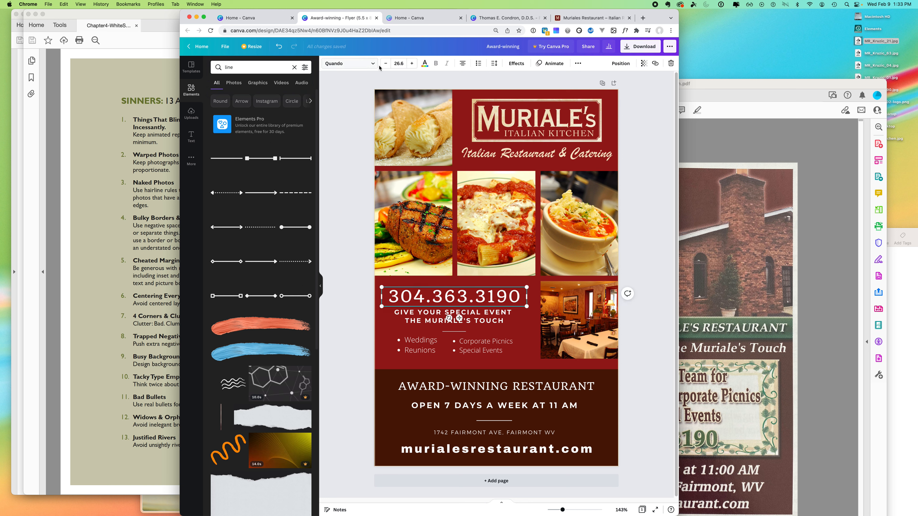
- Turn the phone number, special-event heading and both event lists beige
{"action": "left_click", "coordinate": [425, 65]}
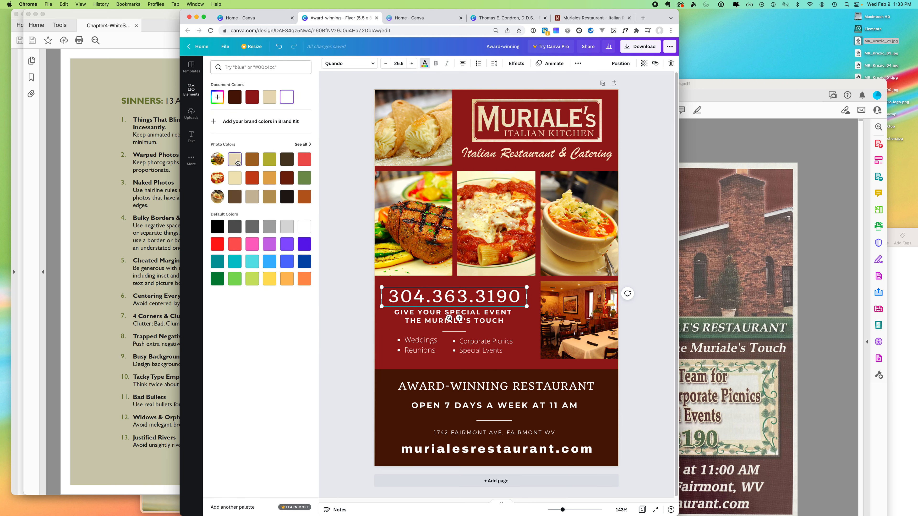
{"action": "left_click", "coordinate": [236, 161]}
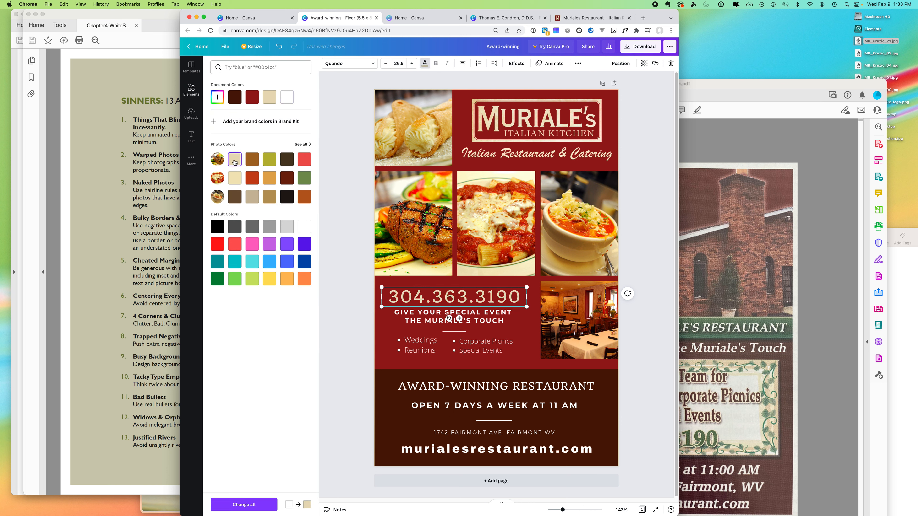
{"action": "left_click", "coordinate": [427, 327]}
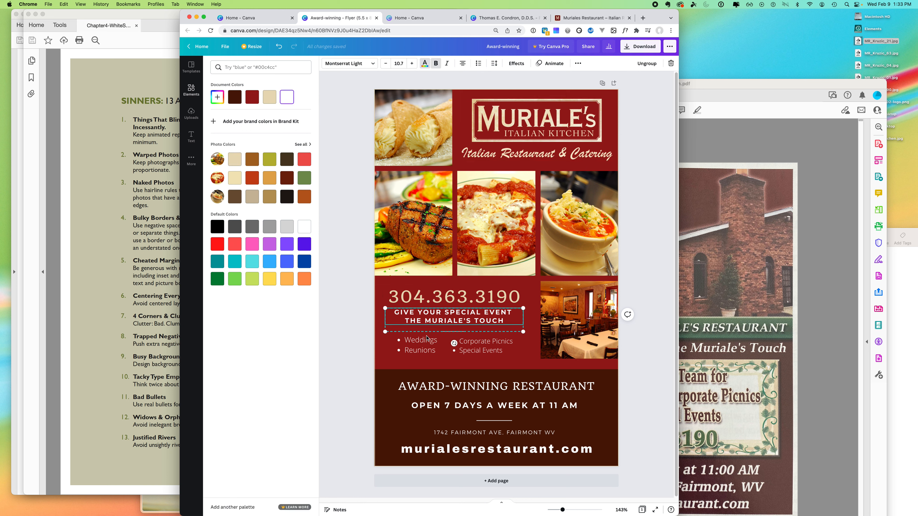
{"action": "left_click", "coordinate": [238, 177]}
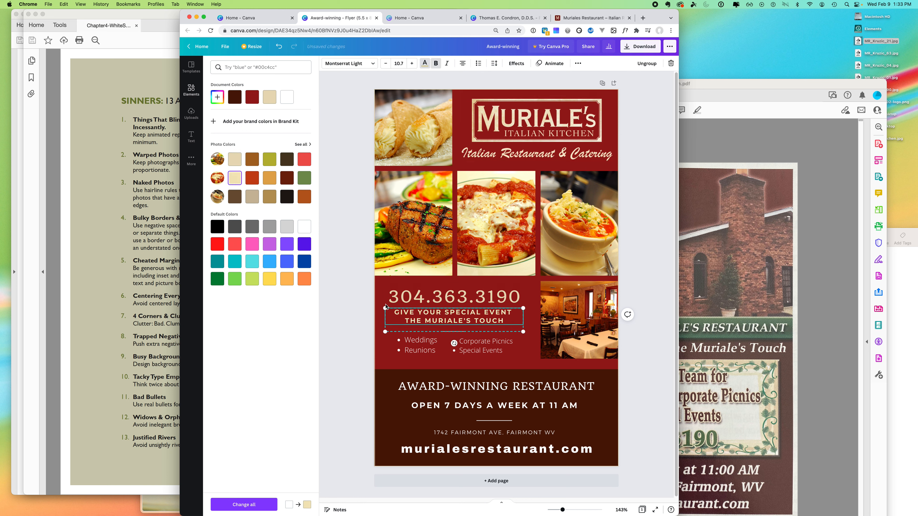
{"action": "left_click", "coordinate": [417, 343]}
{"action": "left_click", "coordinate": [235, 182]}
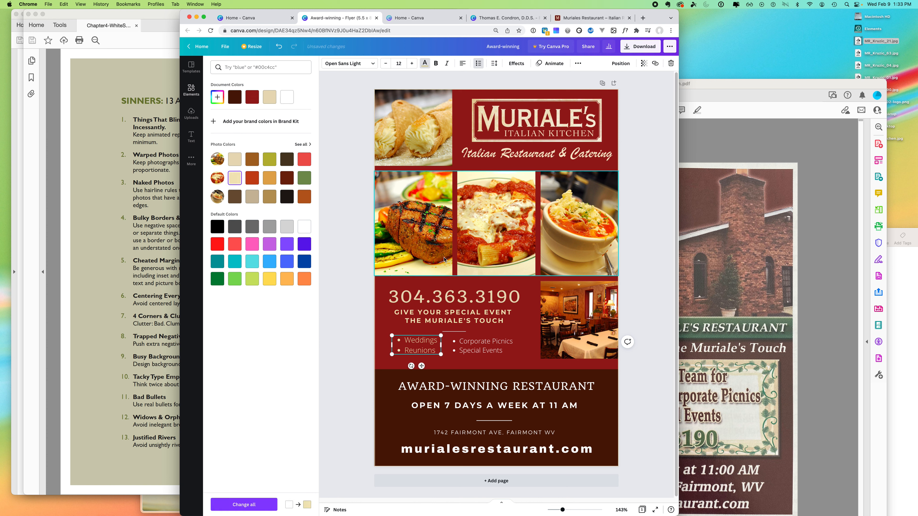
{"action": "left_click", "coordinate": [480, 346]}
{"action": "left_click", "coordinate": [232, 181]}
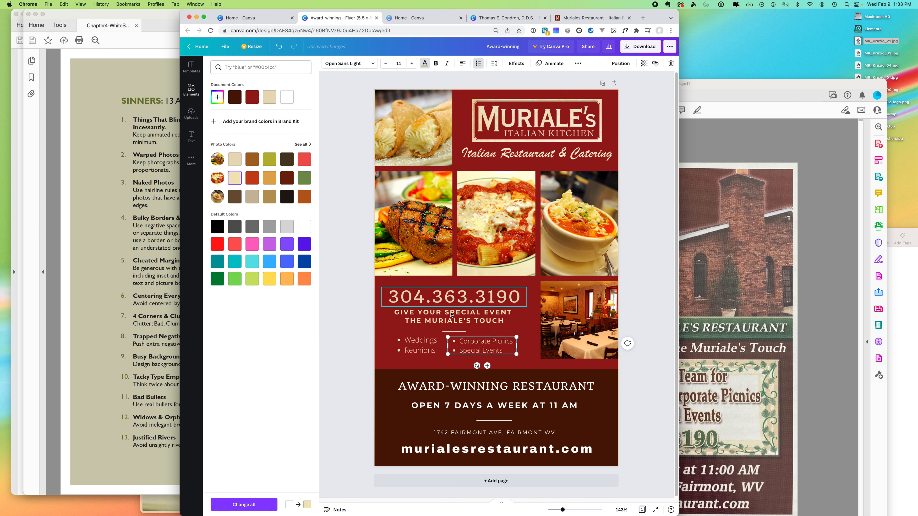
{"action": "left_click", "coordinate": [457, 333]}
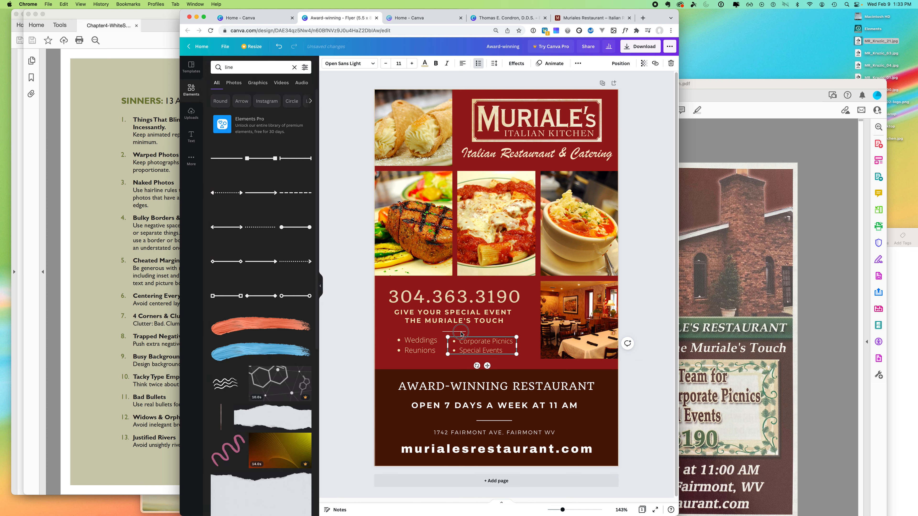
- Make the special-event heading and divider group's text beige
{"action": "left_click", "coordinate": [462, 333]}
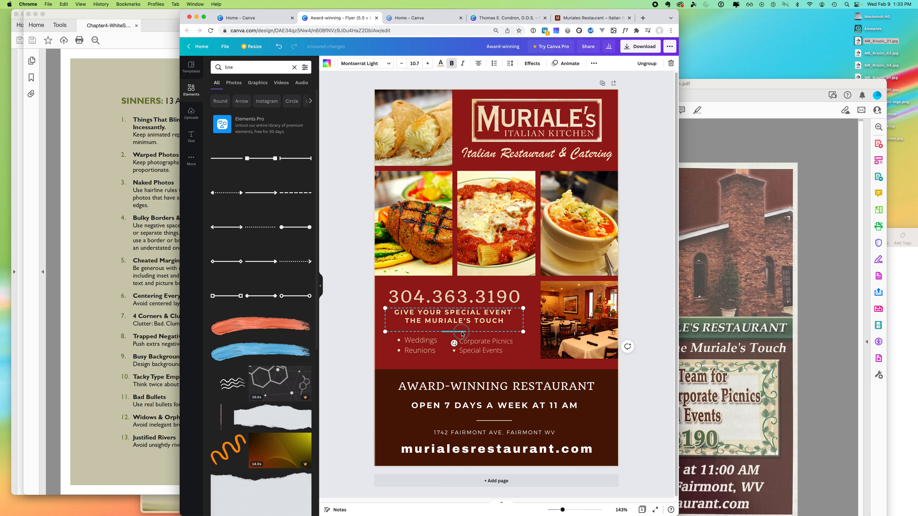
{"action": "left_click", "coordinate": [460, 331]}
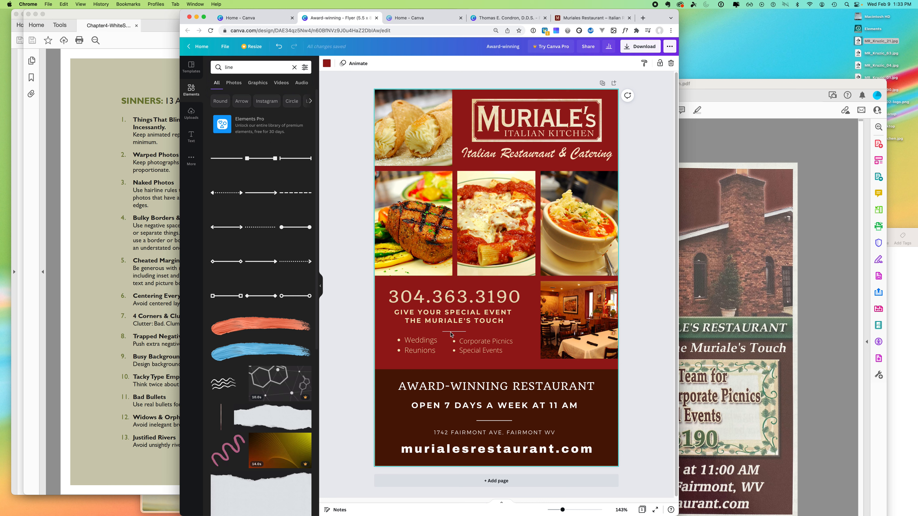
{"action": "left_click", "coordinate": [457, 332]}
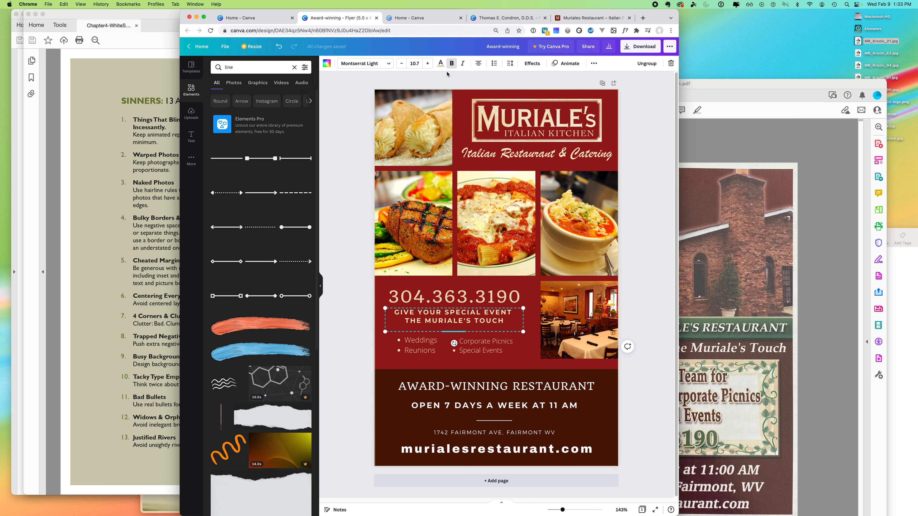
{"action": "left_click", "coordinate": [326, 64]}
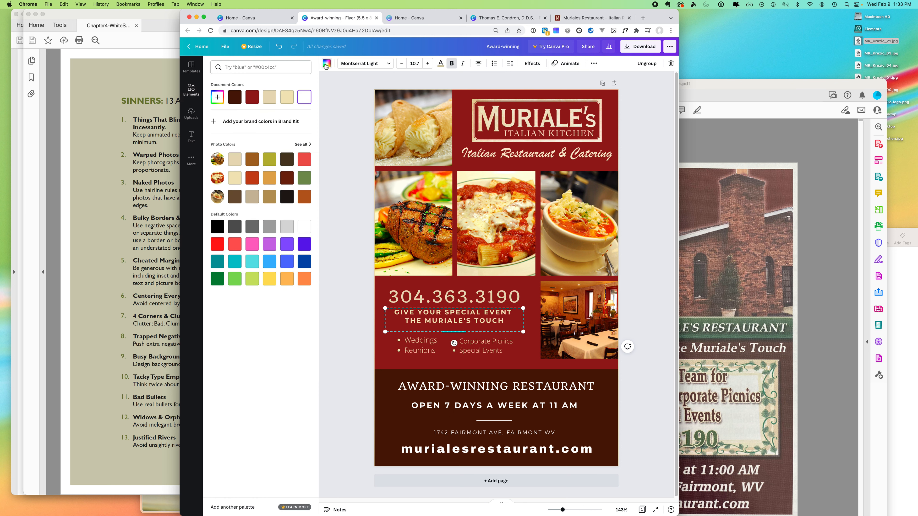
{"action": "left_click", "coordinate": [236, 177]}
{"action": "left_click", "coordinate": [351, 301]}
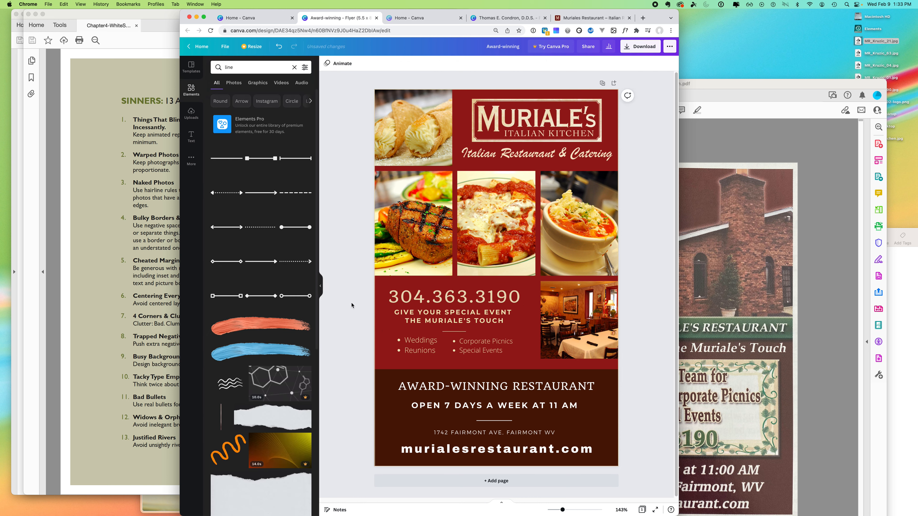
{"action": "left_click", "coordinate": [474, 394]}
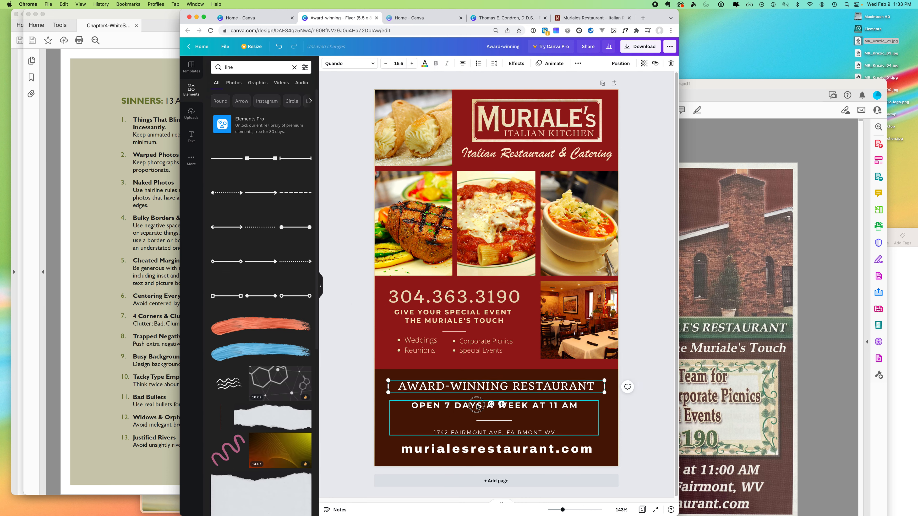
- Turn the AWARD-WINNING heading in the brown band cream
{"action": "left_click", "coordinate": [482, 404], "text": "shift"}
{"action": "left_click", "coordinate": [457, 450], "text": "shift"}
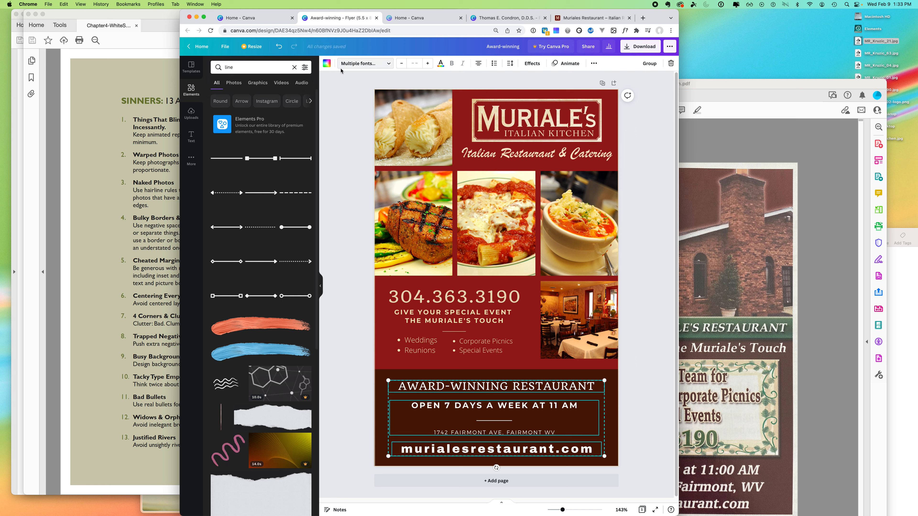
{"action": "left_click", "coordinate": [326, 63]}
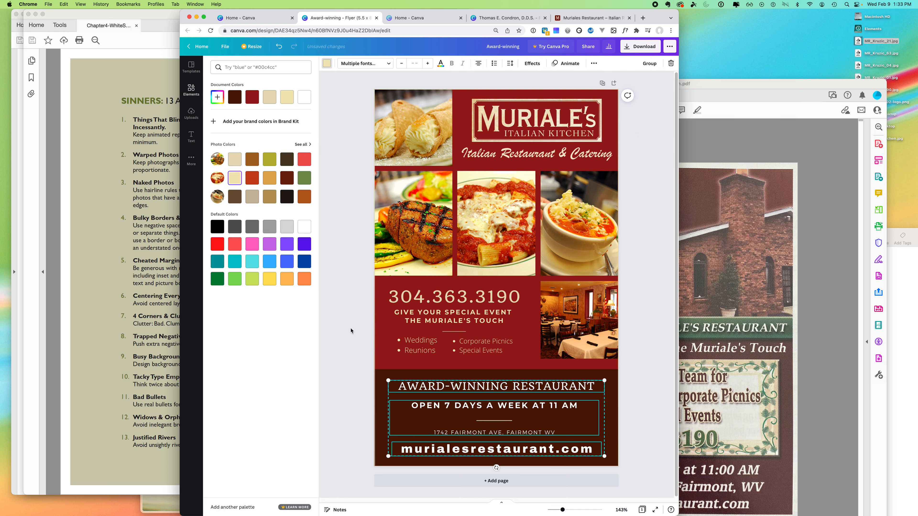
{"action": "left_click", "coordinate": [338, 353]}
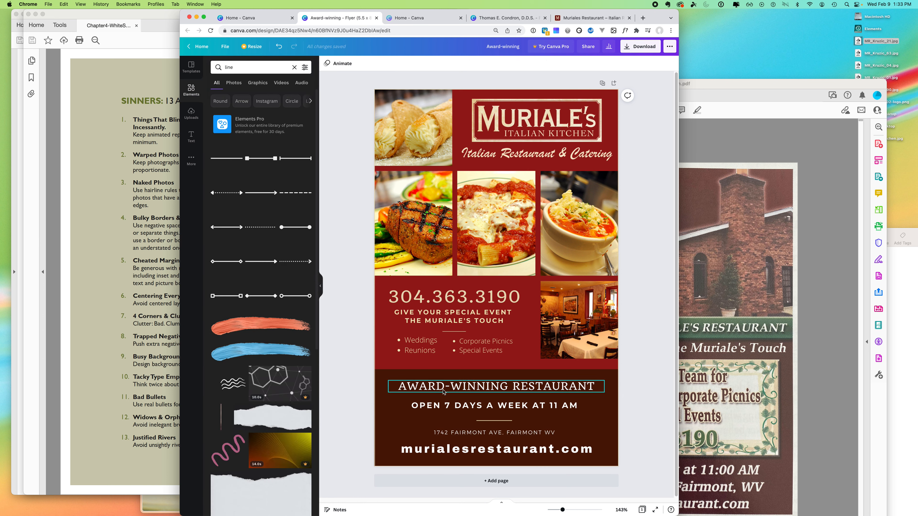
{"action": "left_click", "coordinate": [470, 389]}
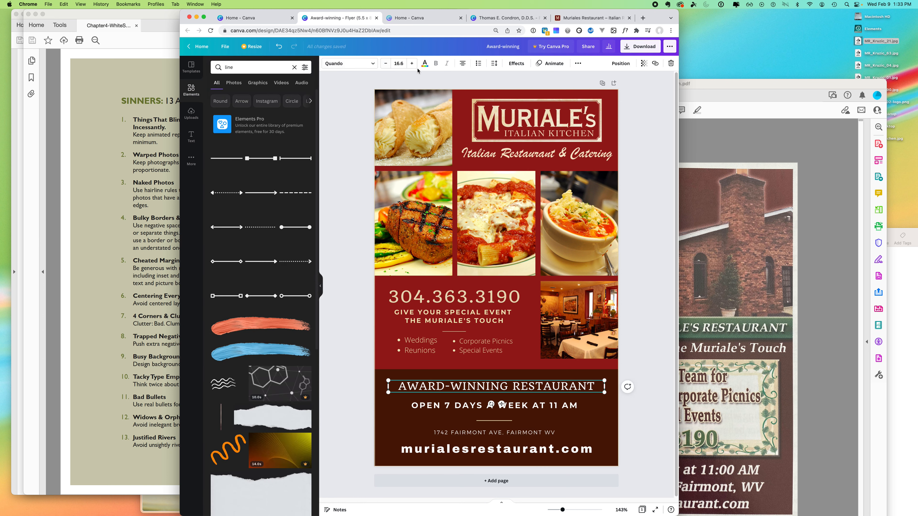
{"action": "left_click", "coordinate": [425, 63]}
{"action": "left_click", "coordinate": [236, 177]}
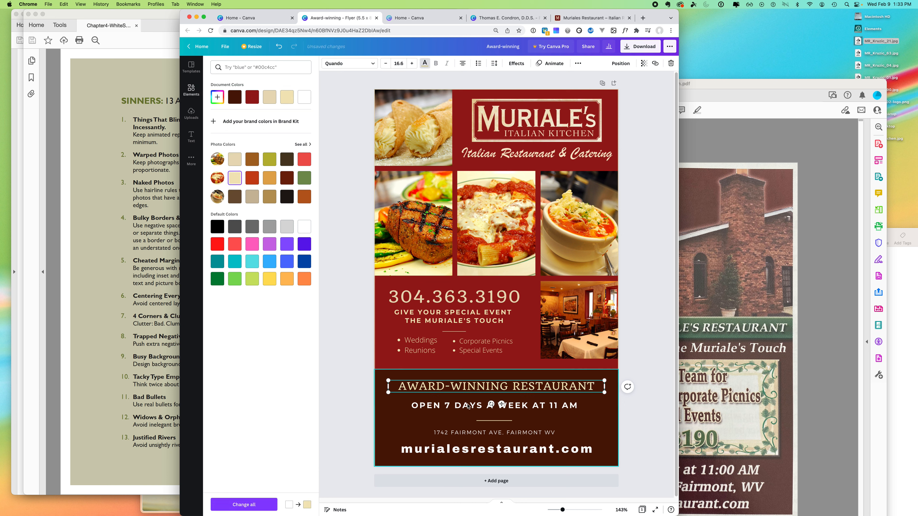
- Make the OPEN 7 DAYS A WEEK hours and address text cream
{"action": "left_click", "coordinate": [466, 405]}
{"action": "left_click", "coordinate": [192, 90]}
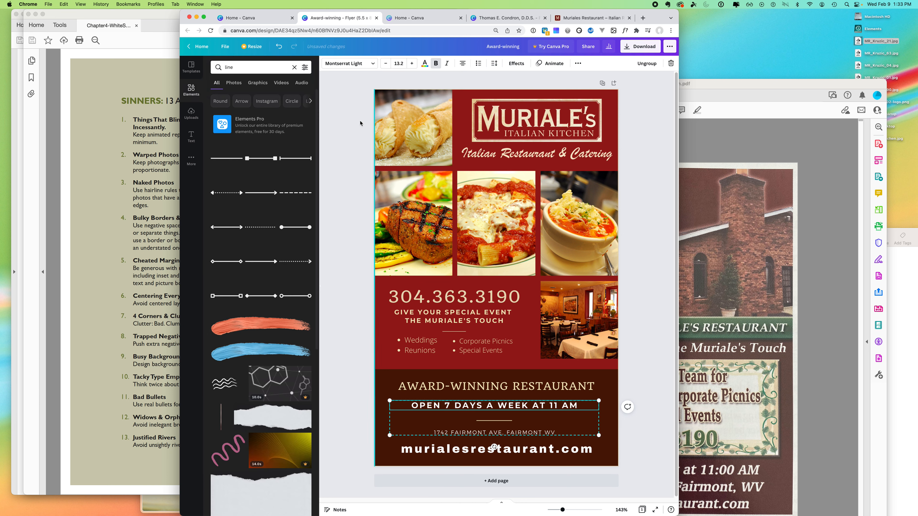
{"action": "left_click", "coordinate": [424, 64]}
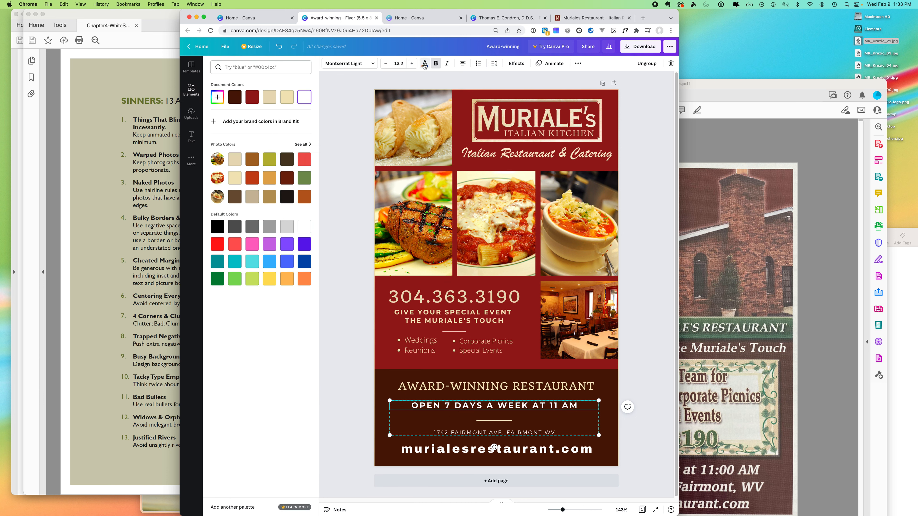
{"action": "left_click", "coordinate": [235, 177]}
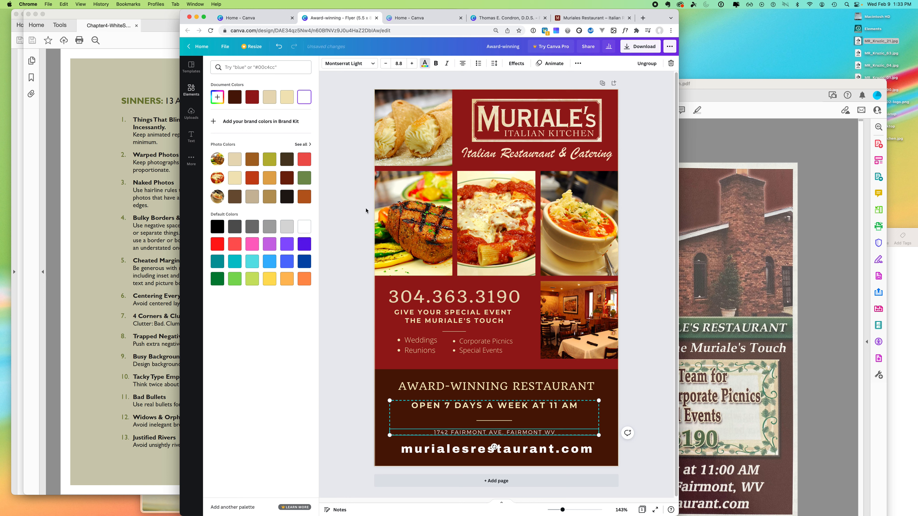
{"action": "left_click", "coordinate": [425, 64]}
{"action": "left_click", "coordinate": [424, 64]}
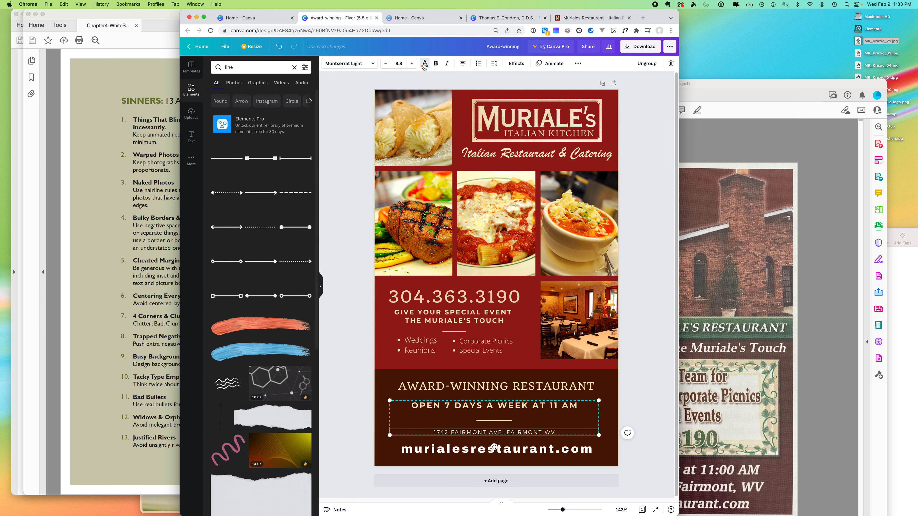
- Make the murialesrestaurant.com text cream and place the original PDF flyer beside the design
{"action": "left_click", "coordinate": [495, 449]}
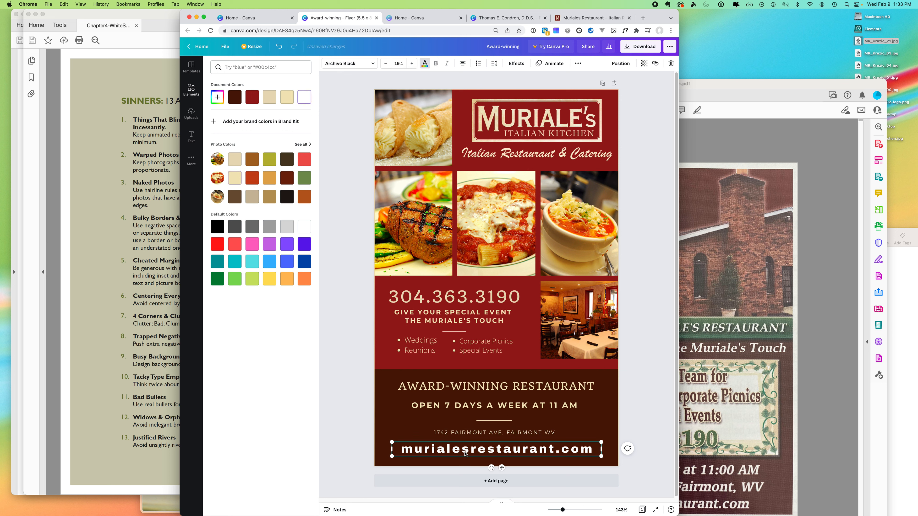
{"action": "left_click", "coordinate": [231, 181]}
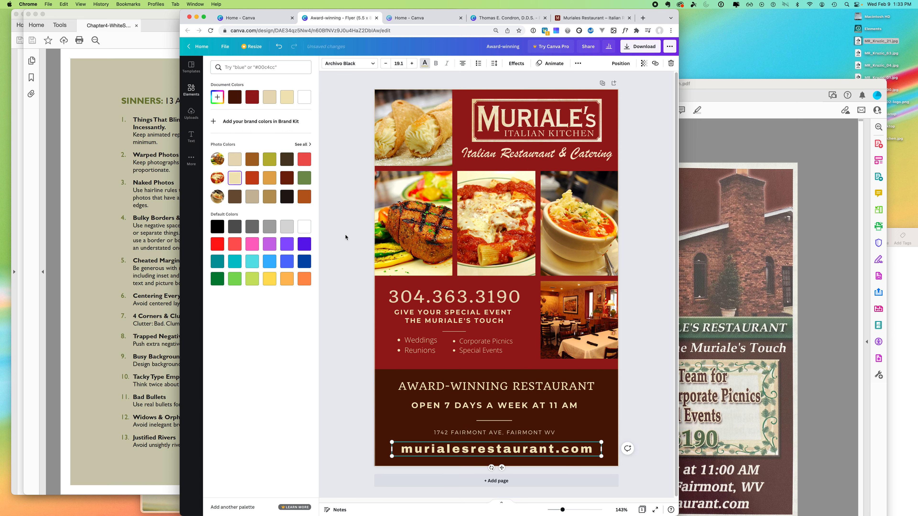
{"action": "left_click", "coordinate": [345, 237]}
{"action": "left_click", "coordinate": [349, 280]}
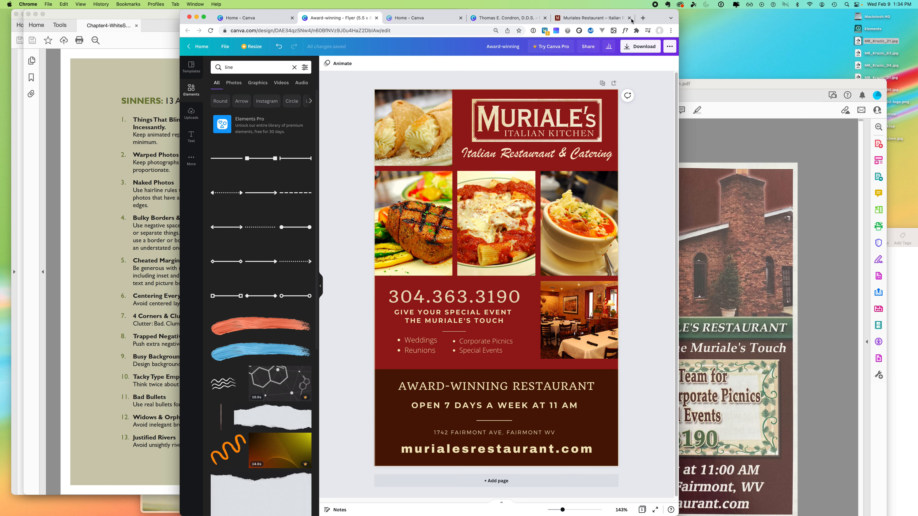
{"action": "left_click_drag", "start_coordinate": [654, 16], "coordinate": [469, 19]}
{"action": "left_click_drag", "start_coordinate": [592, 83], "coordinate": [615, 10]}
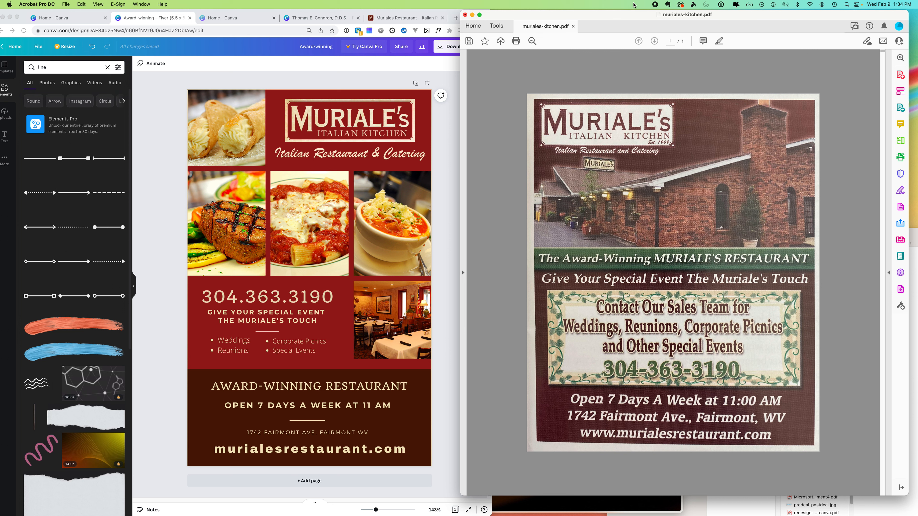